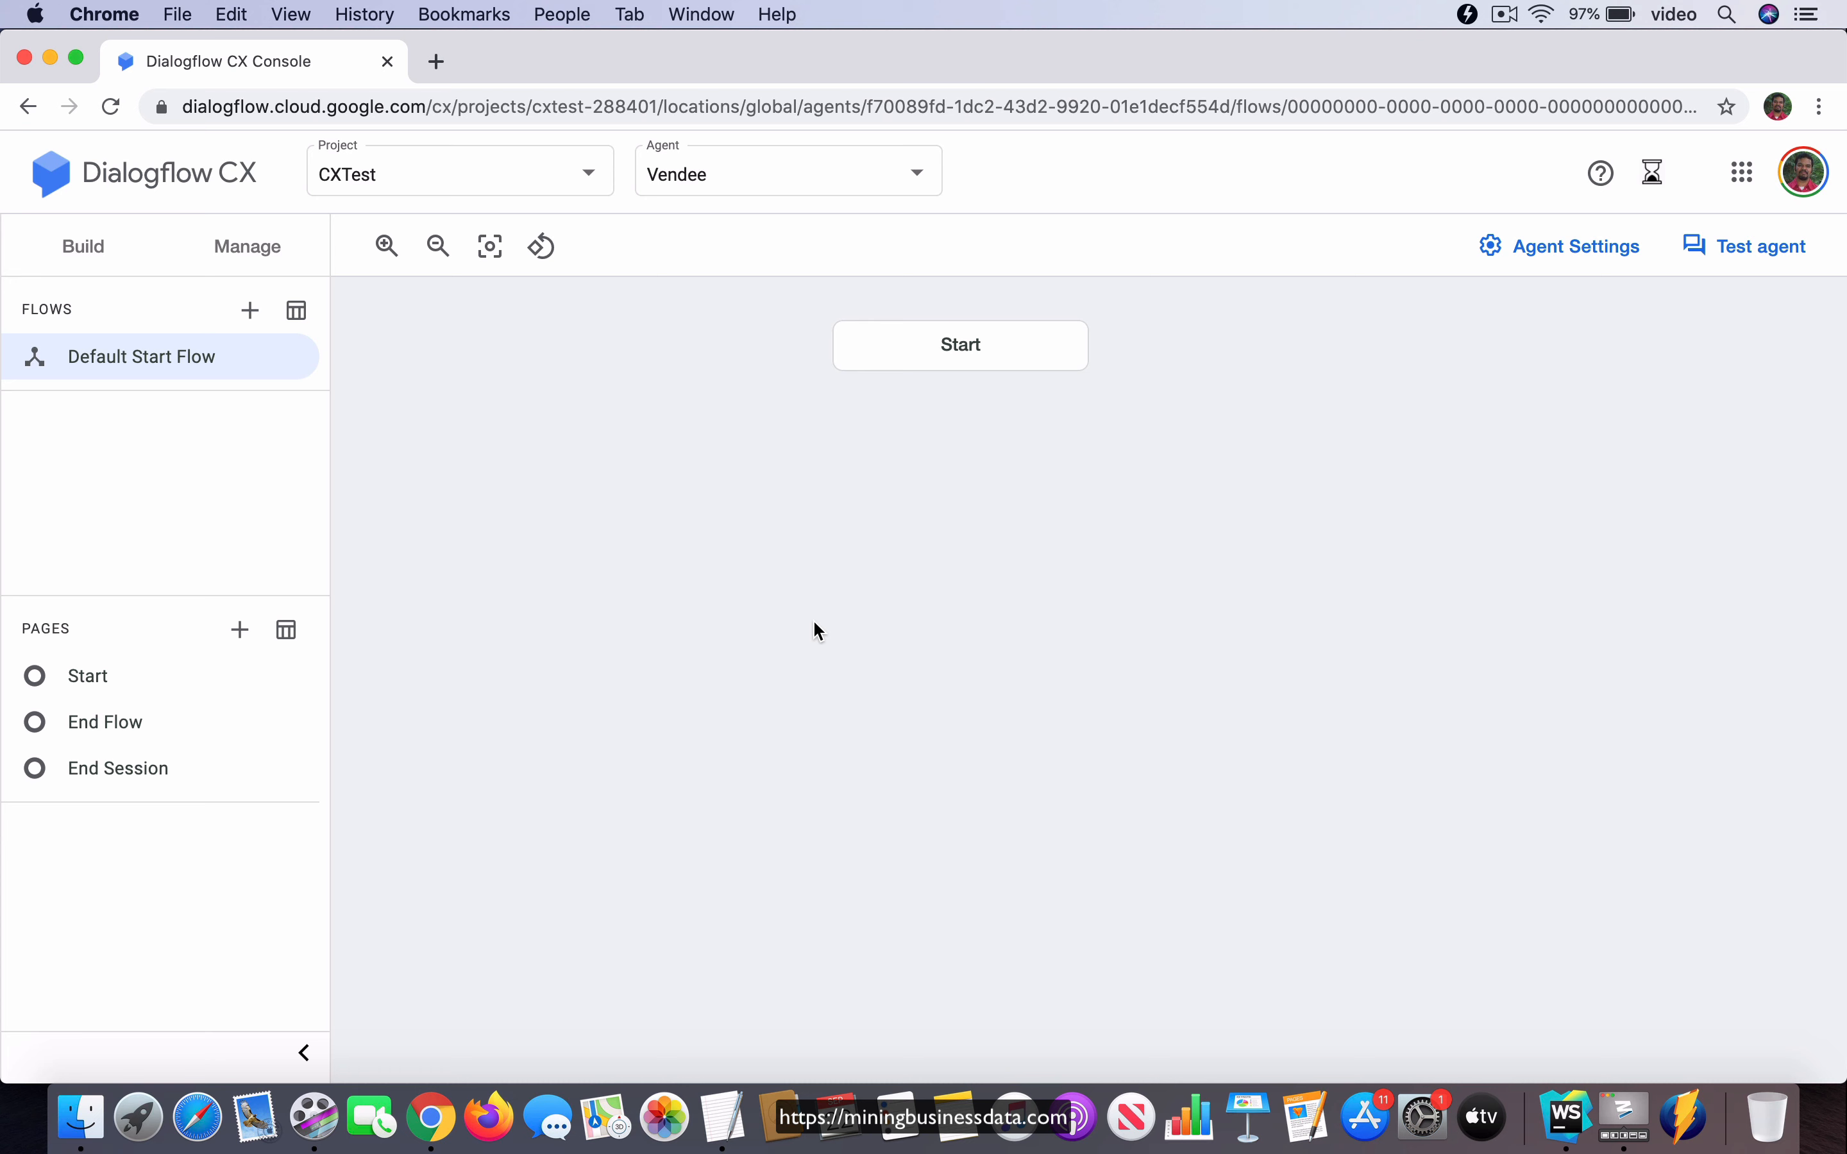
- Add two pages named State0 and State25 to the Default Start Flow
left_click(236, 633)
left_click(153, 697)
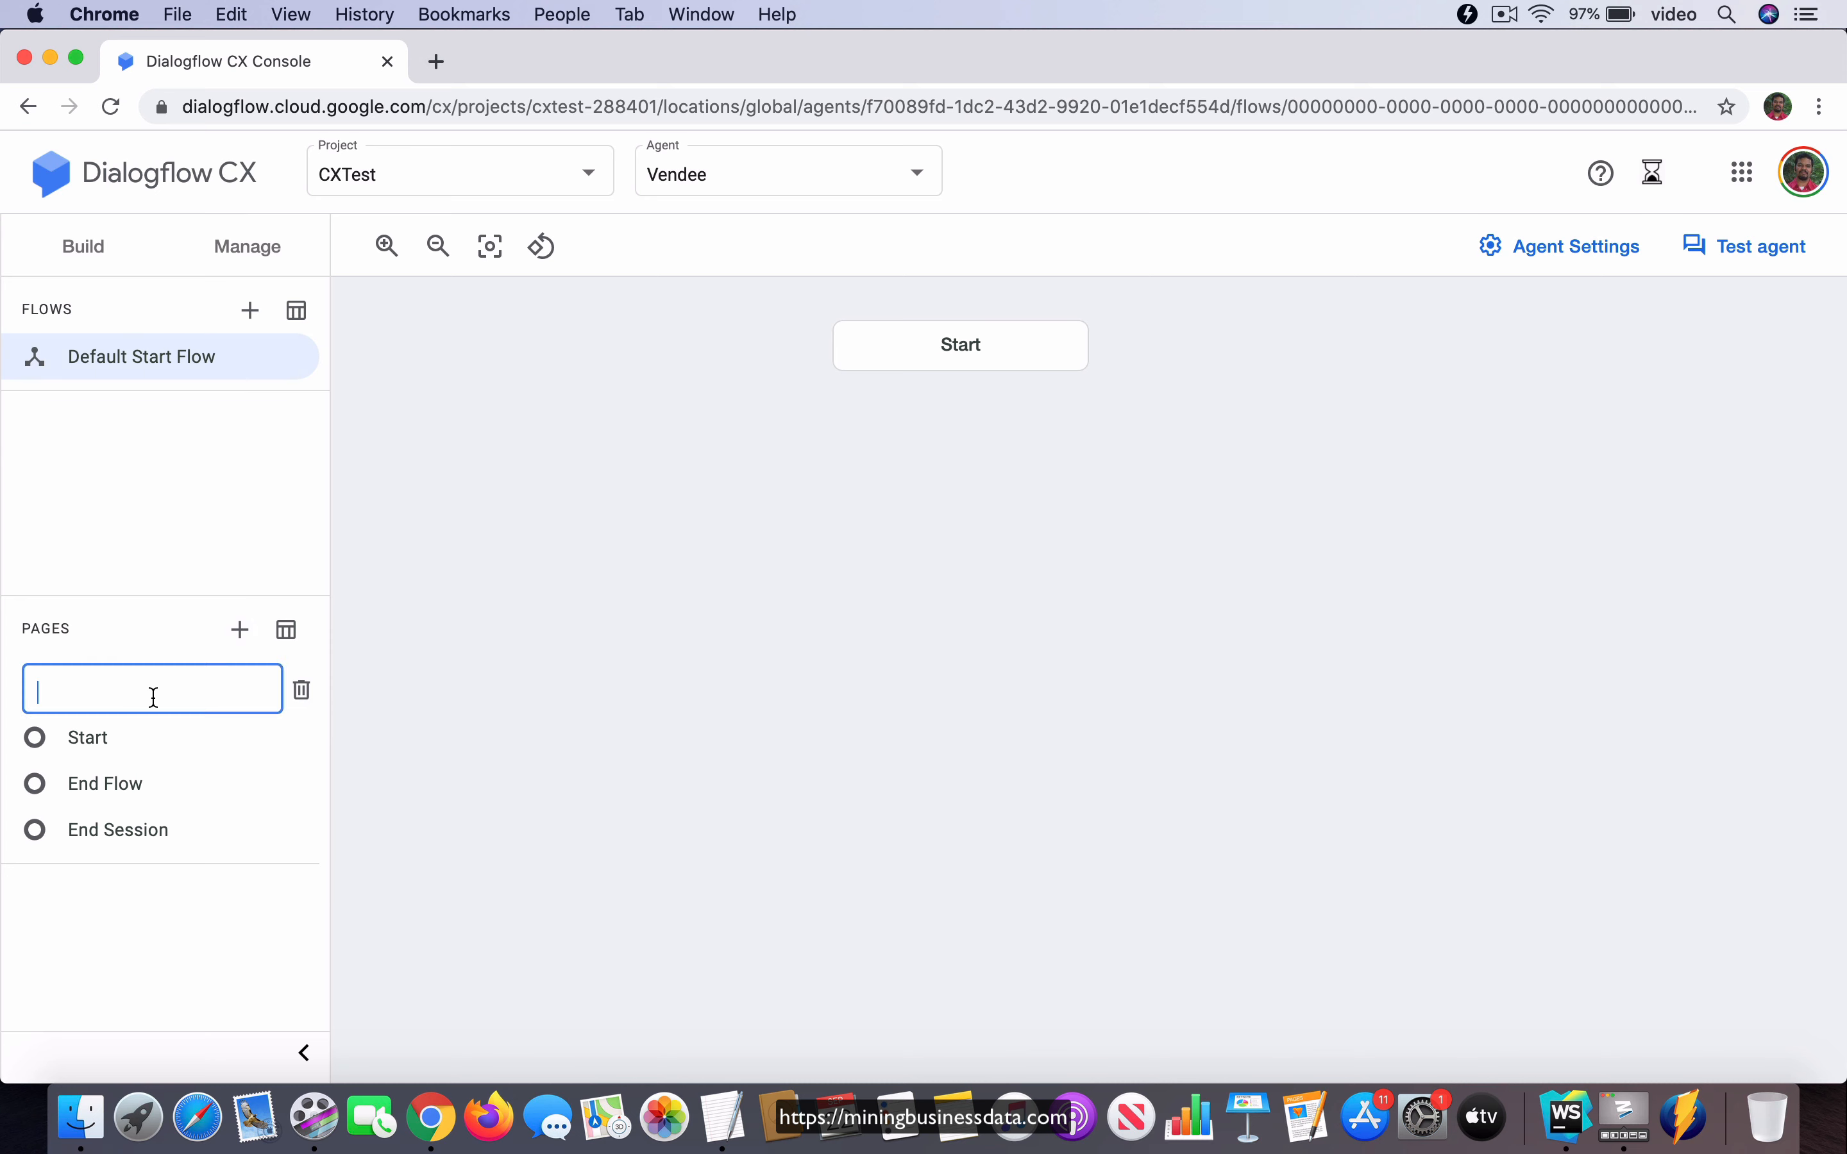
type("State0")
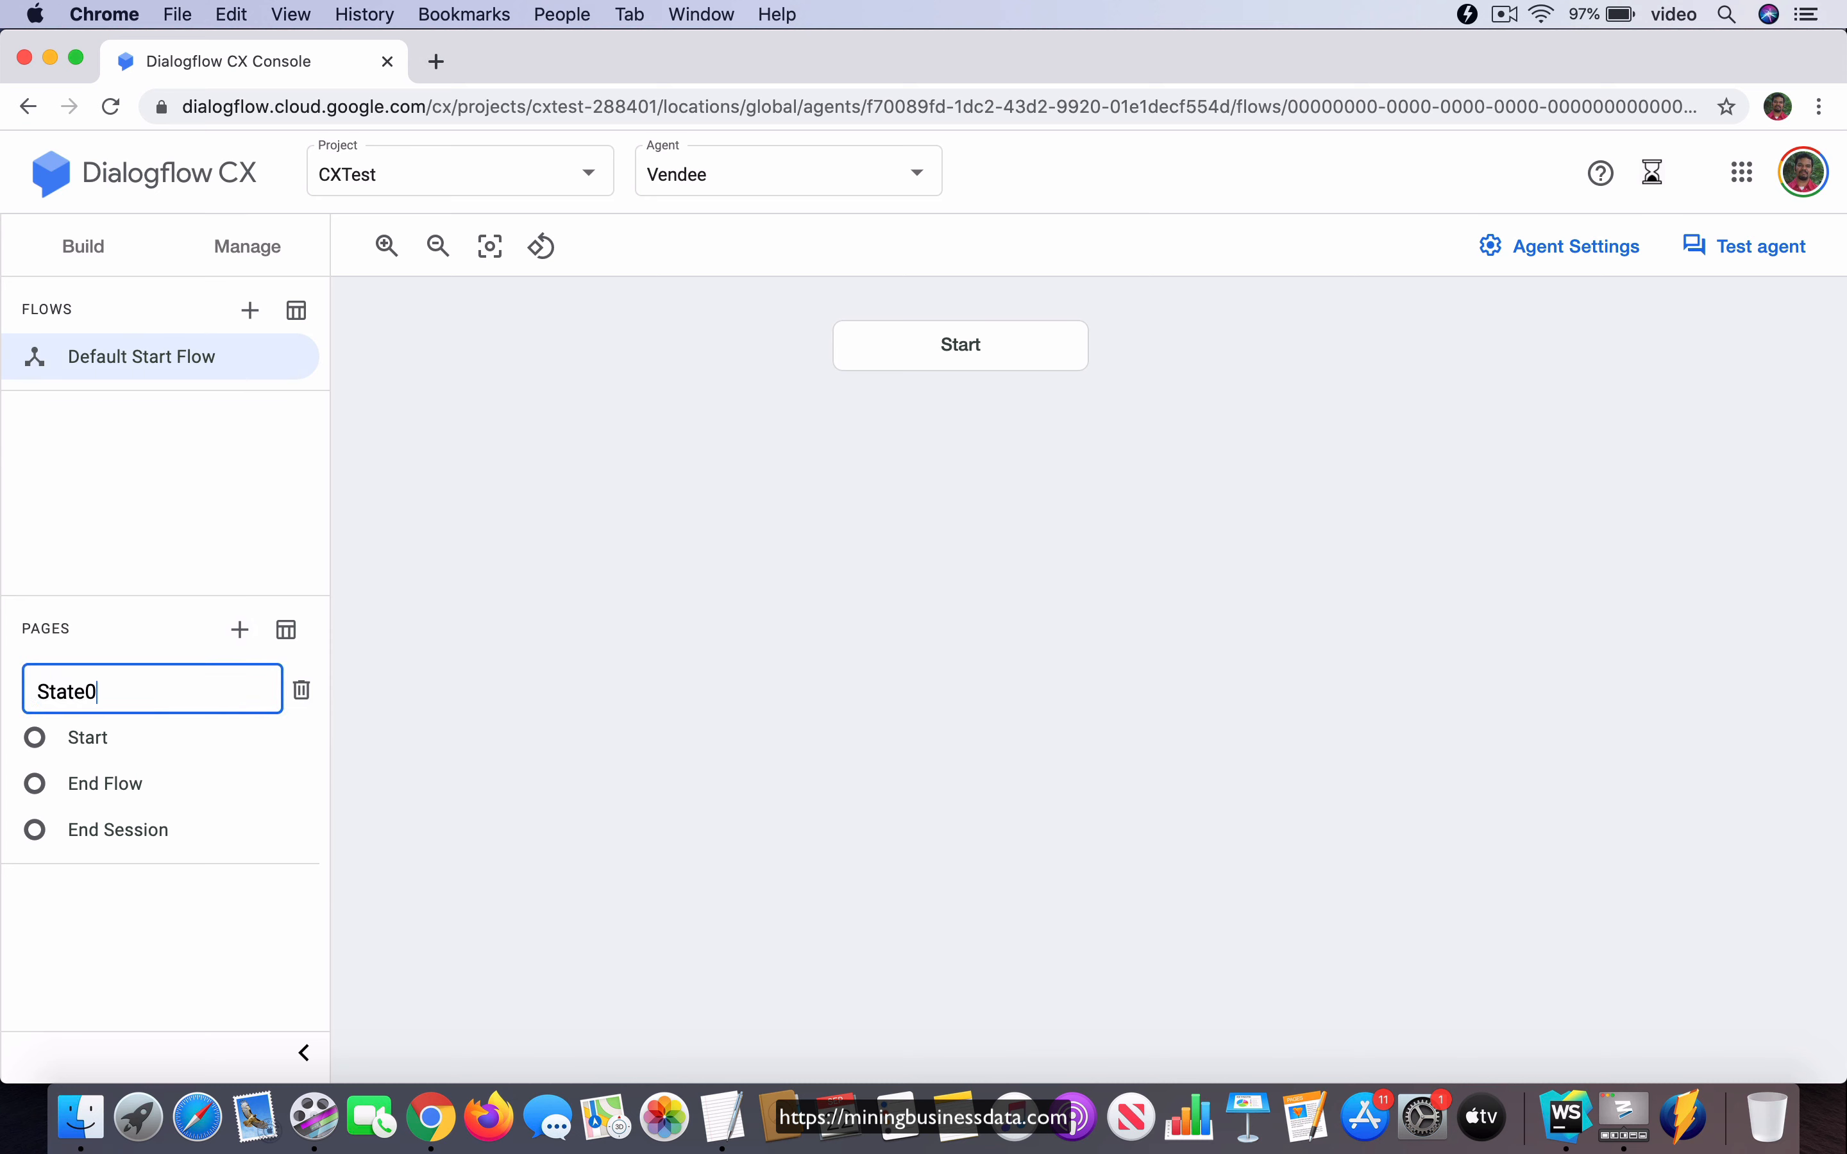
key("Return")
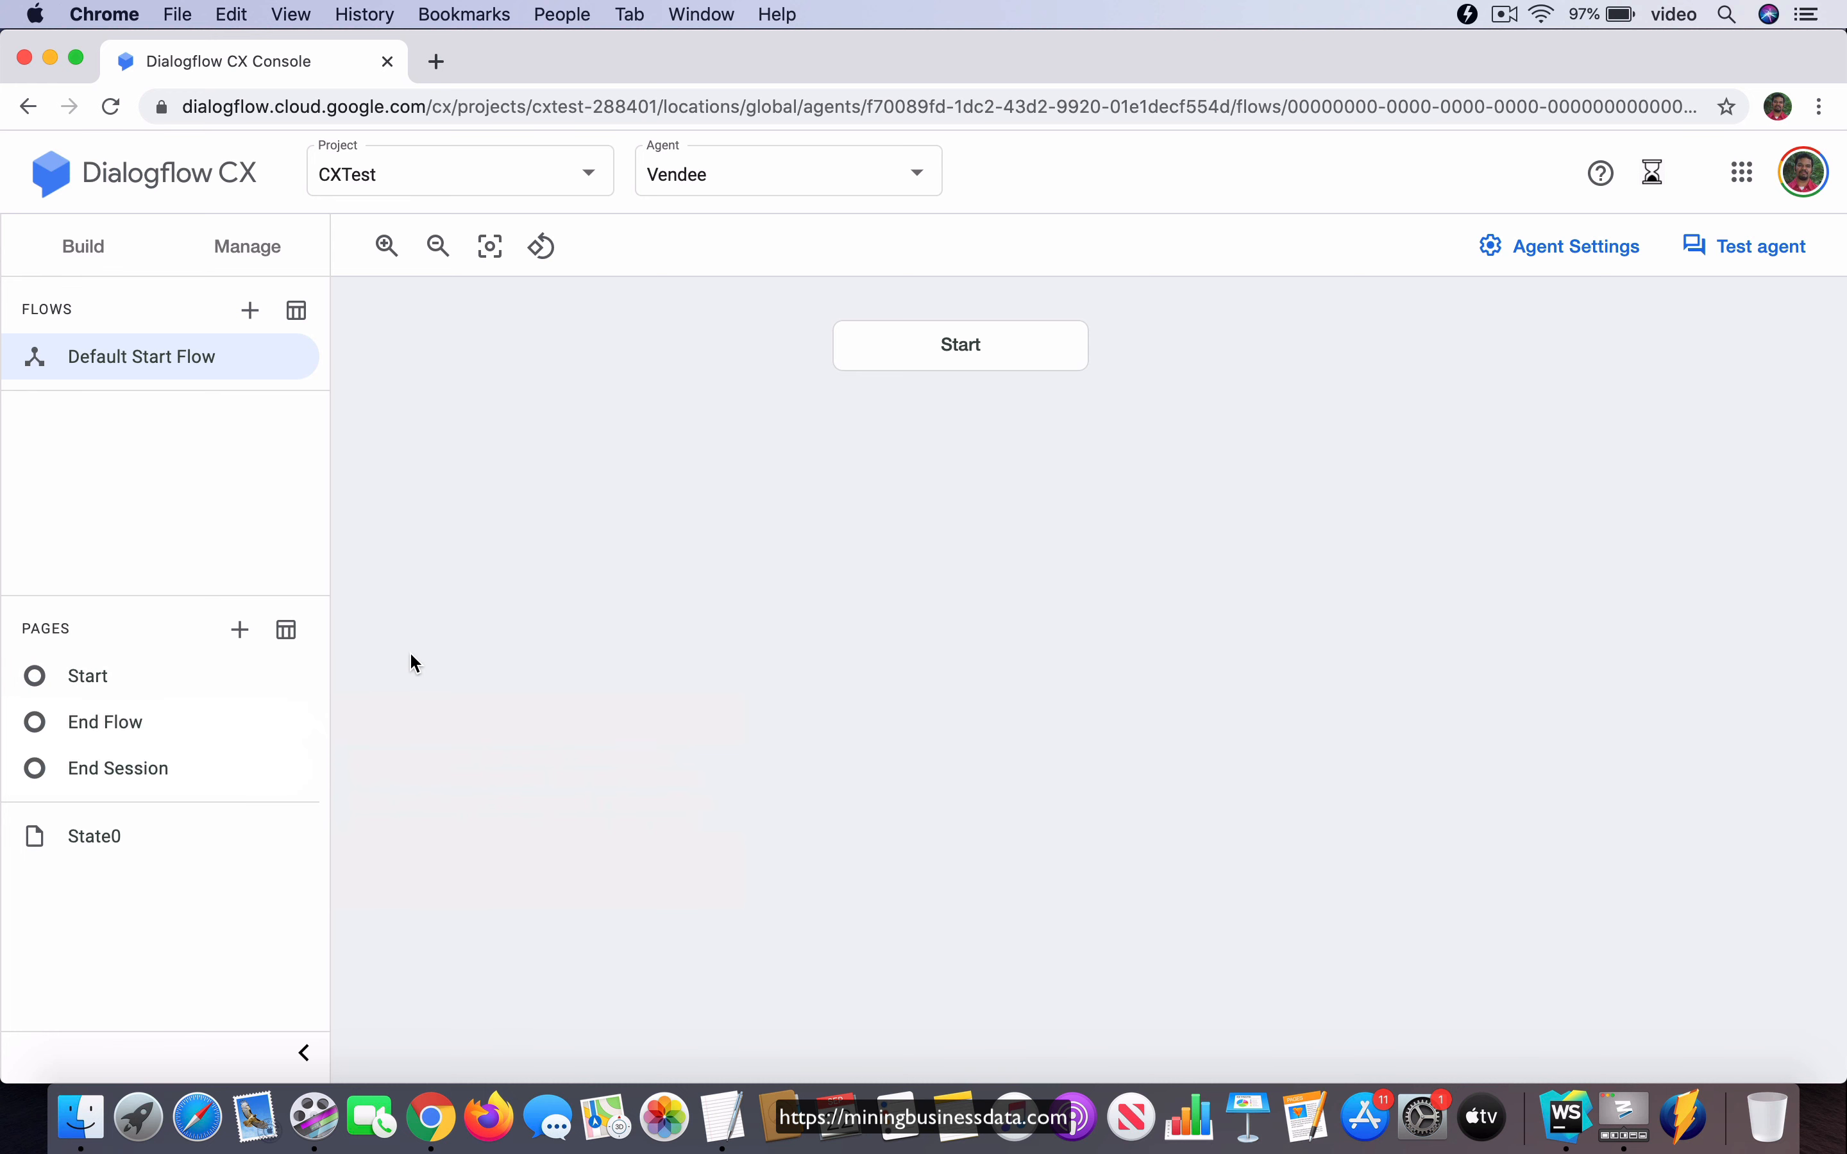
left_click(242, 630)
type("S")
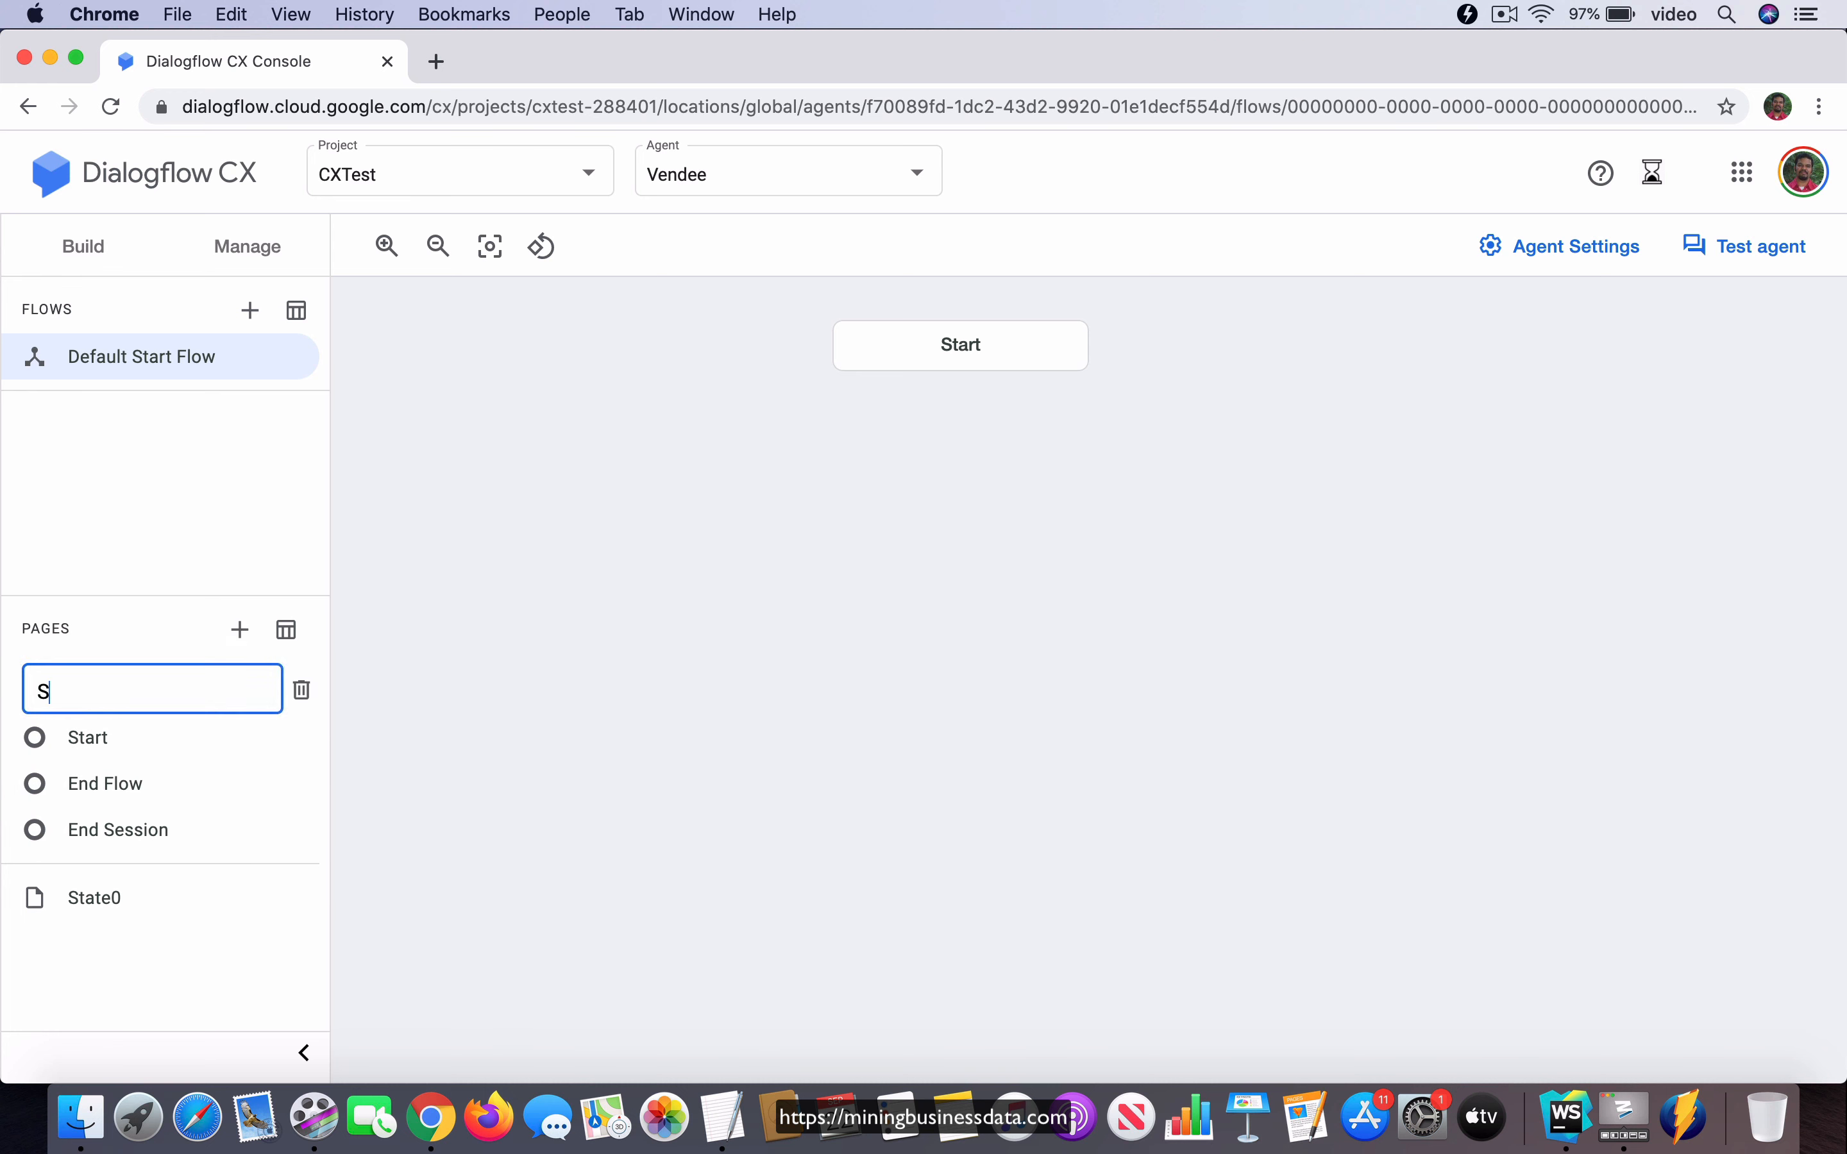
type("tate25")
key("Return")
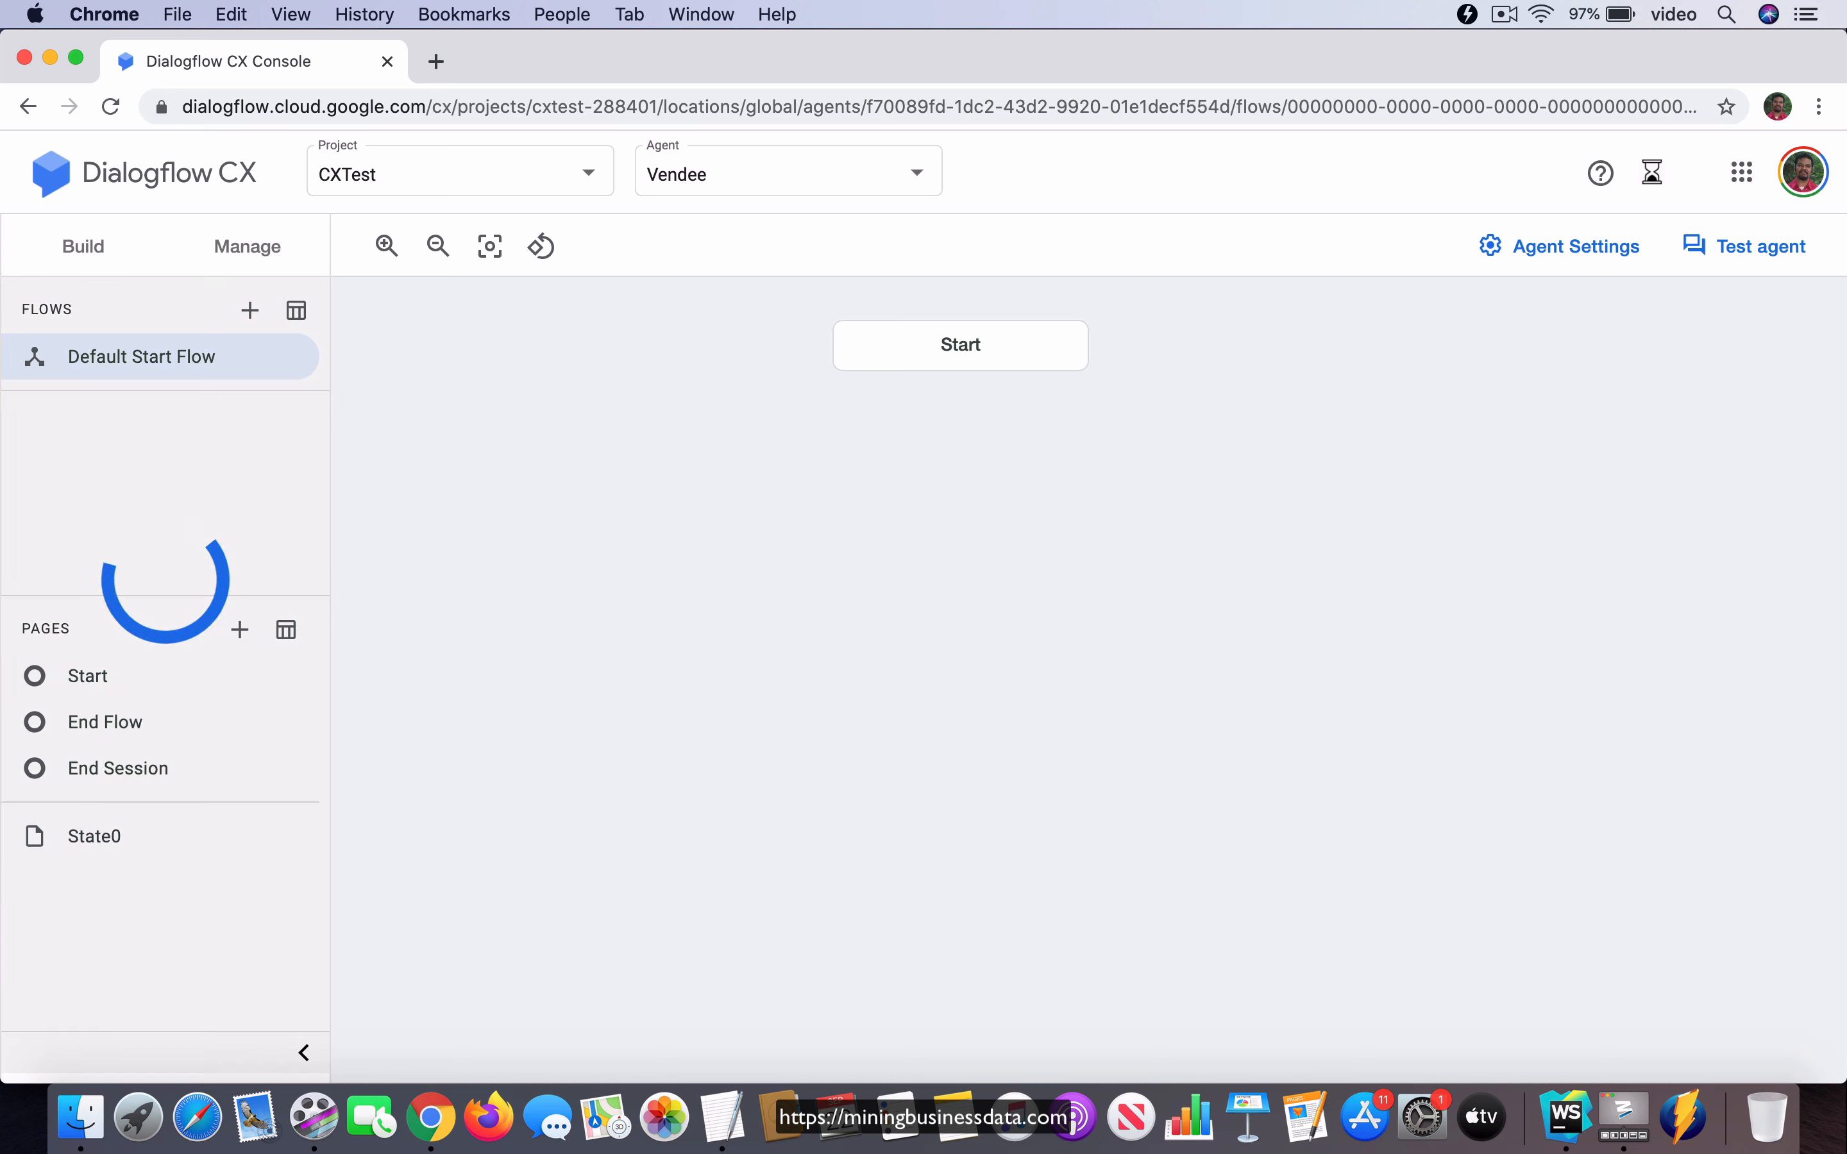
- Add two more pages to the flow, named State50 and State75
left_click(246, 630)
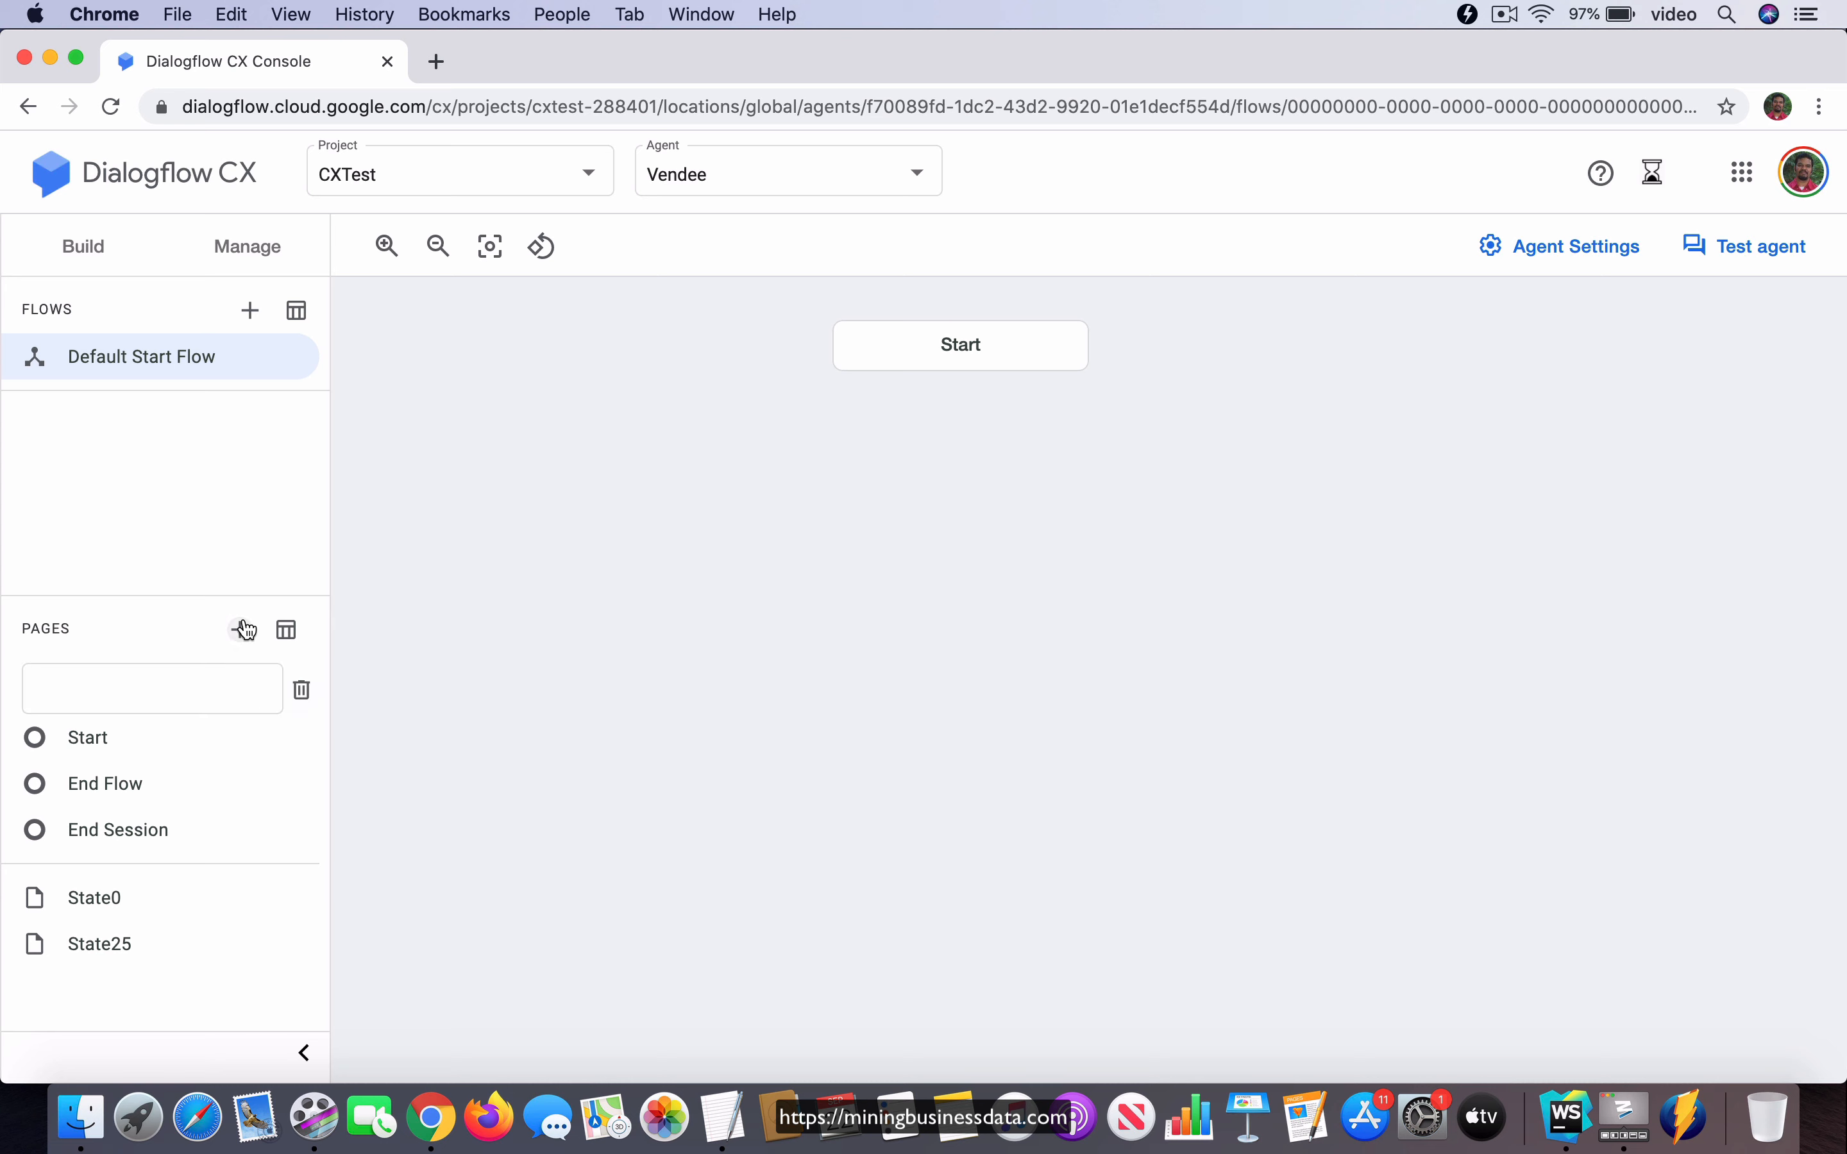
type("State50")
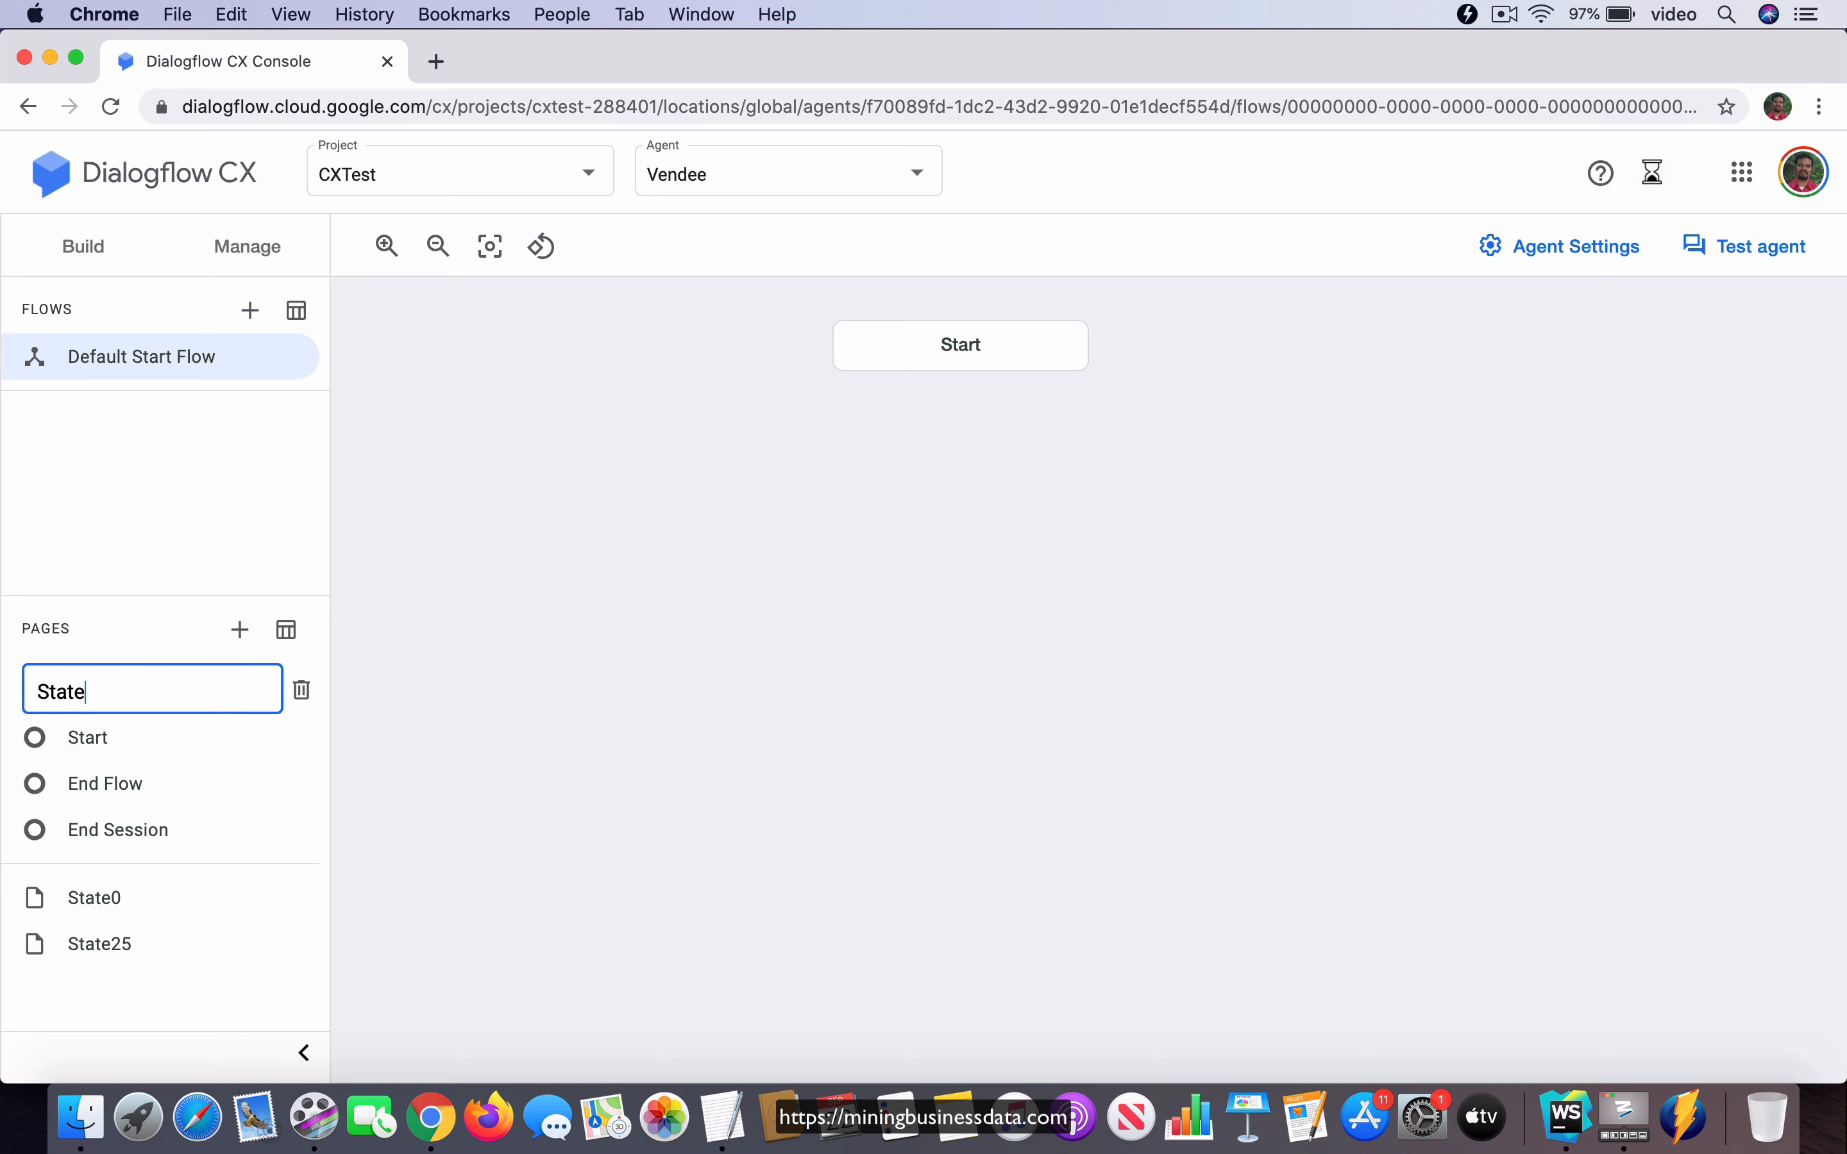
key("Return")
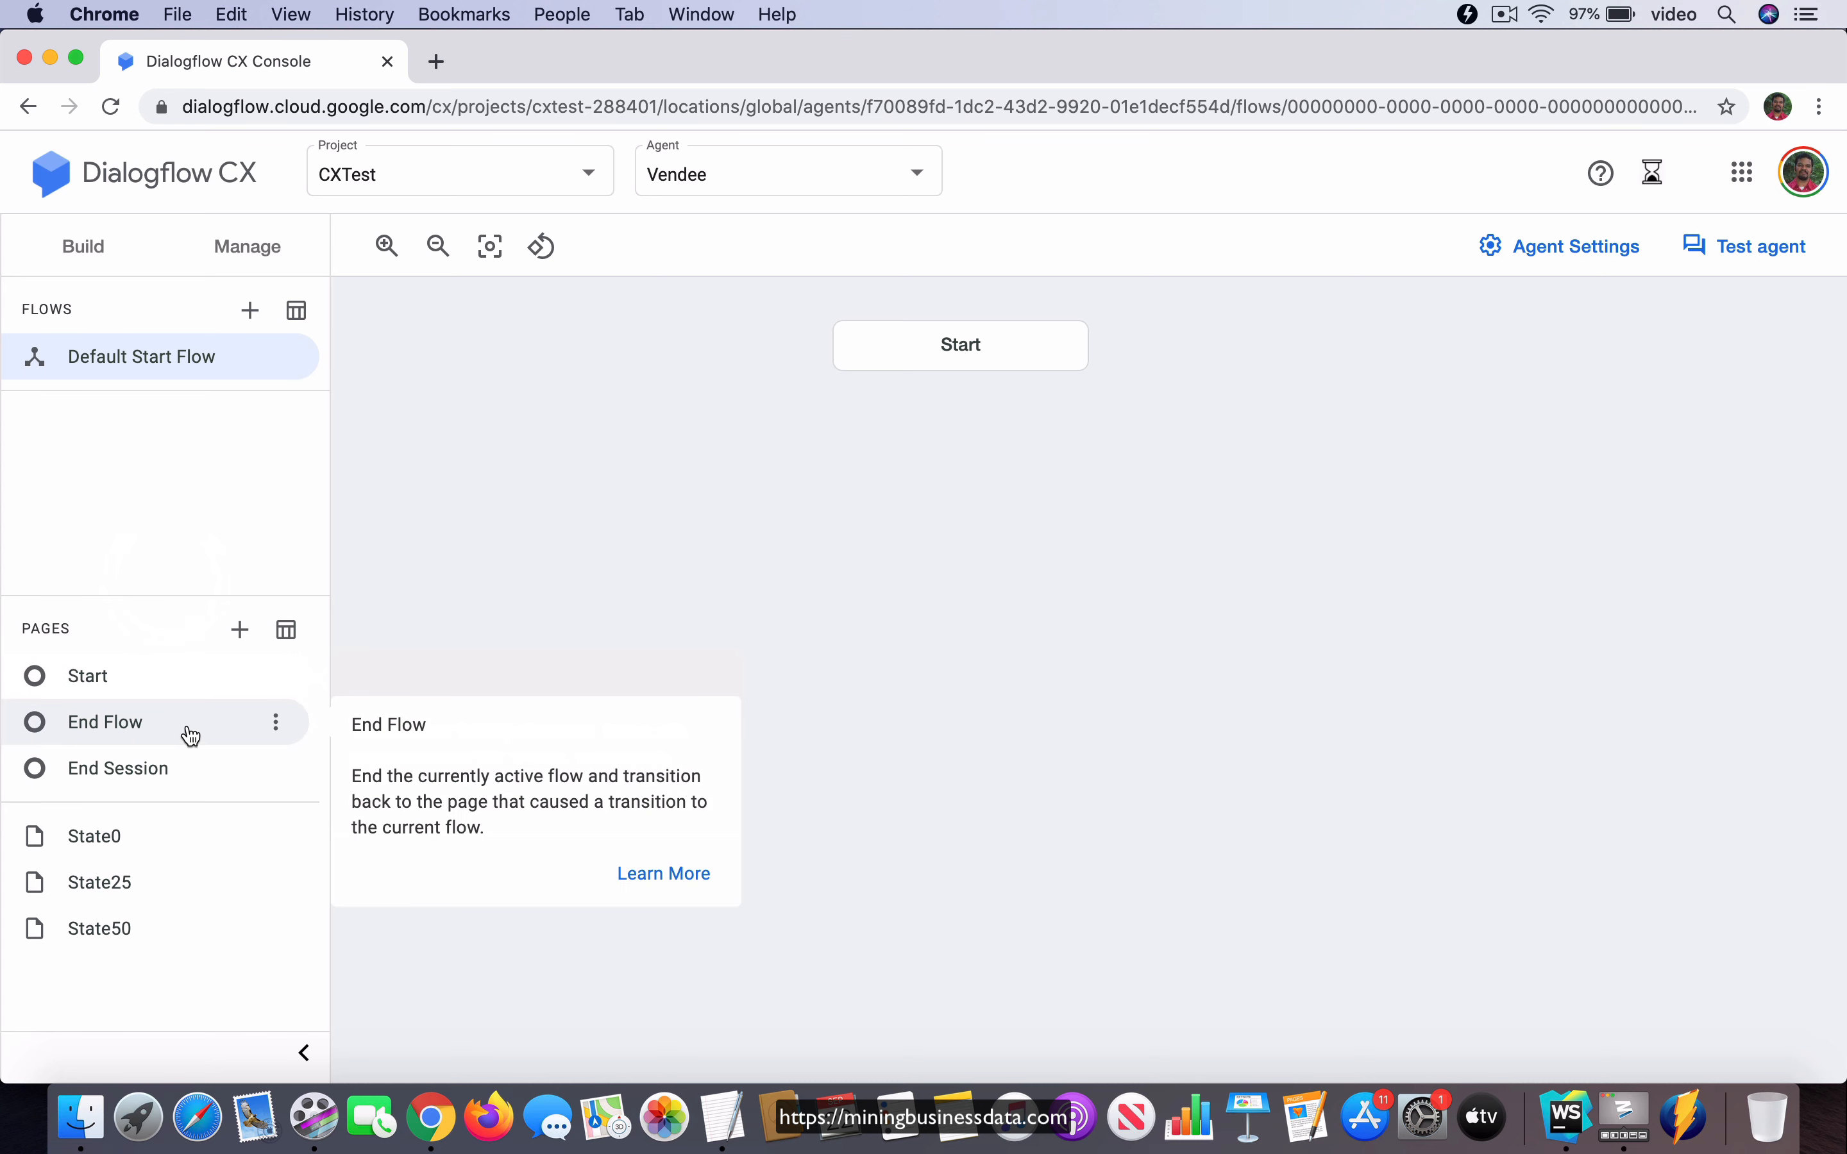
left_click(239, 630)
type("S")
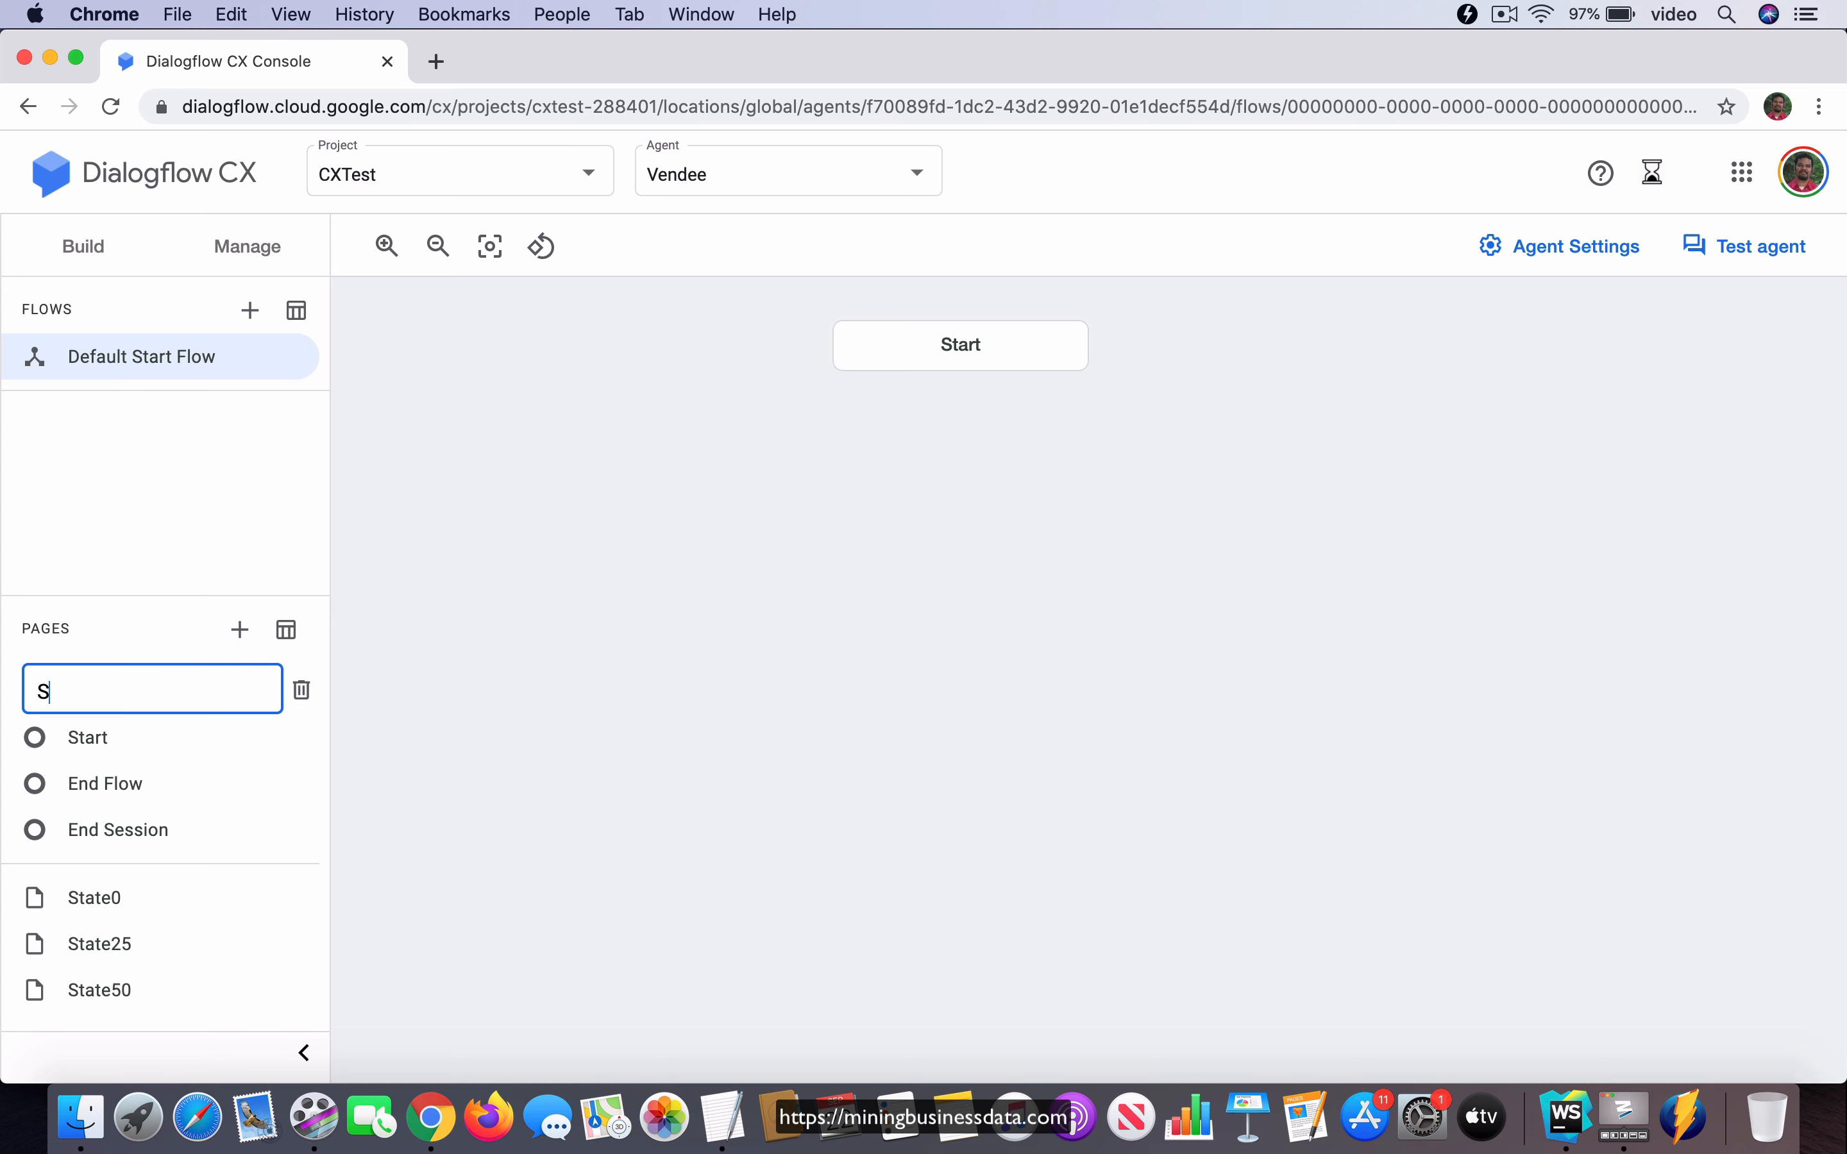
type("tate75")
key("Return")
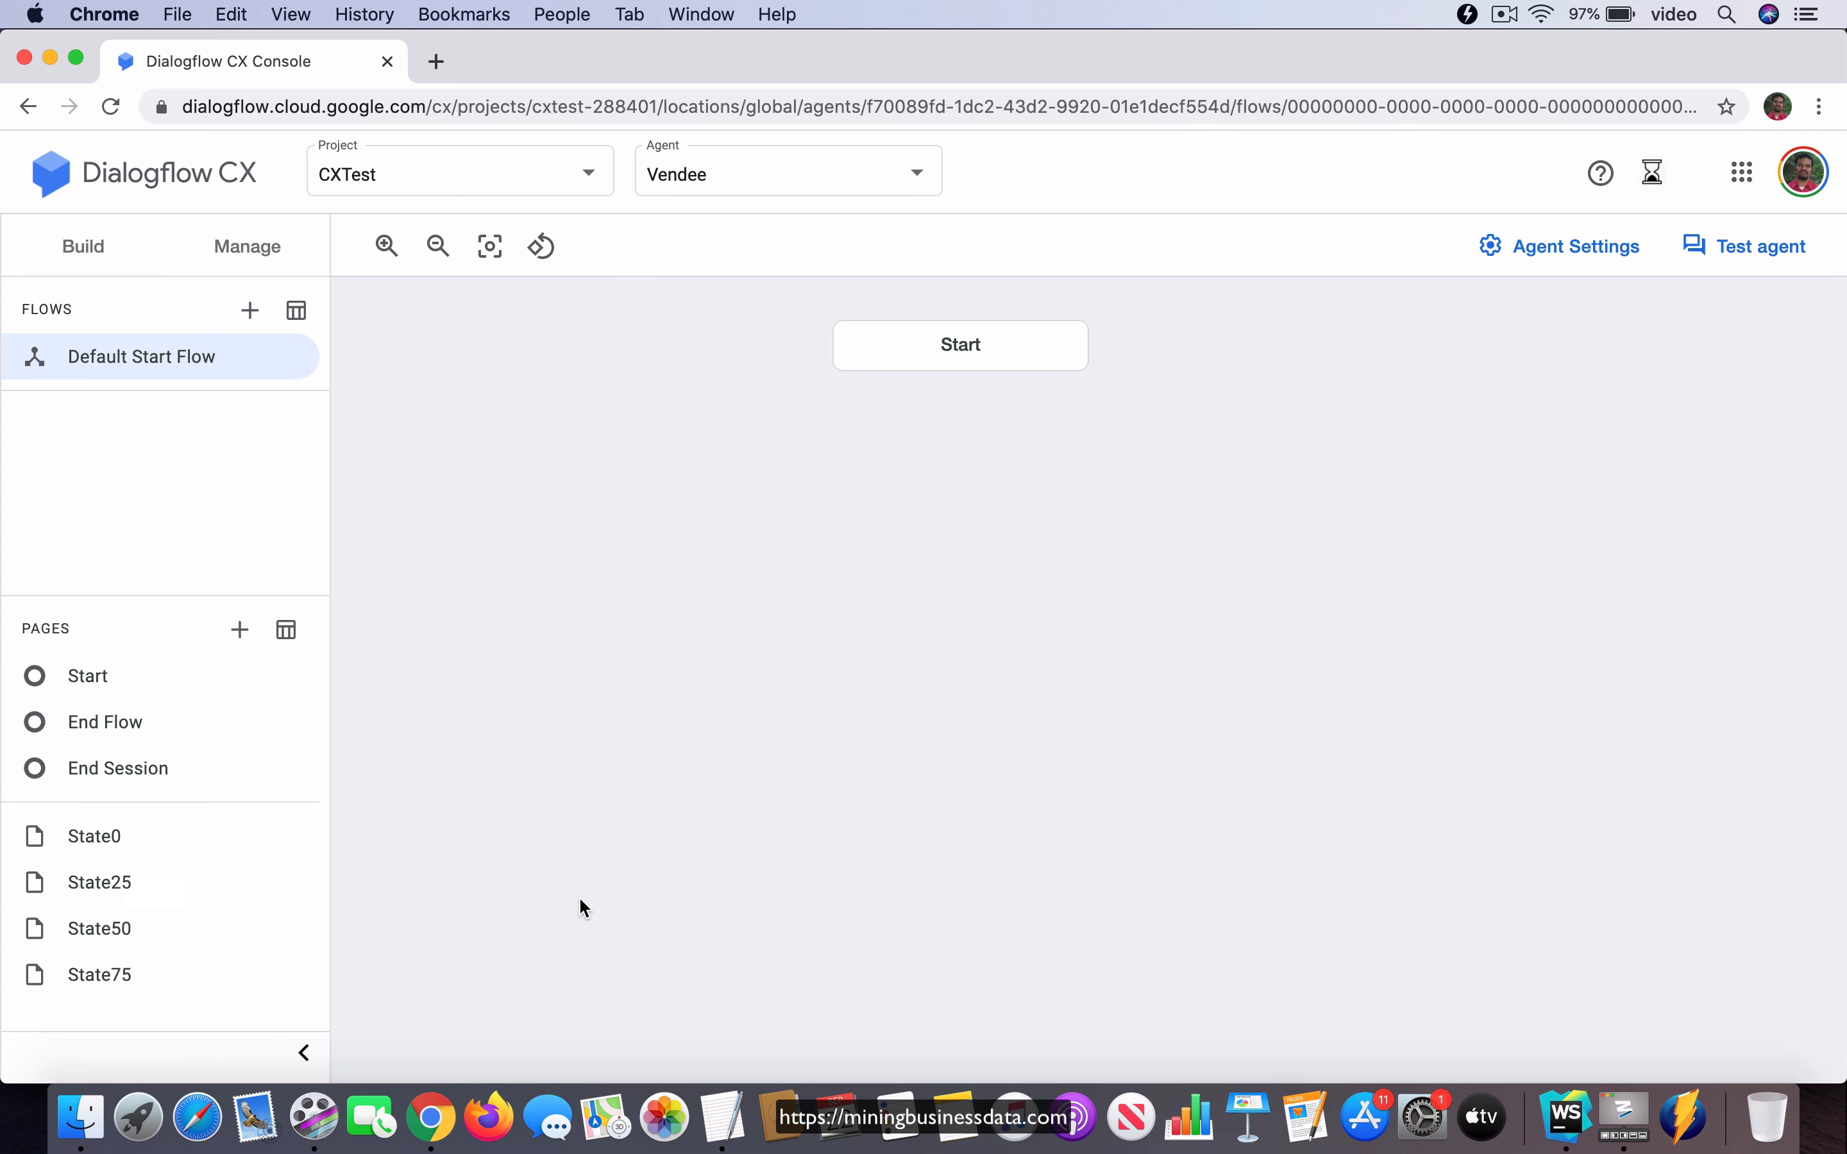
- Add an intent route to the Start page using a new intent named WhatIsMyBalance
left_click(919, 353)
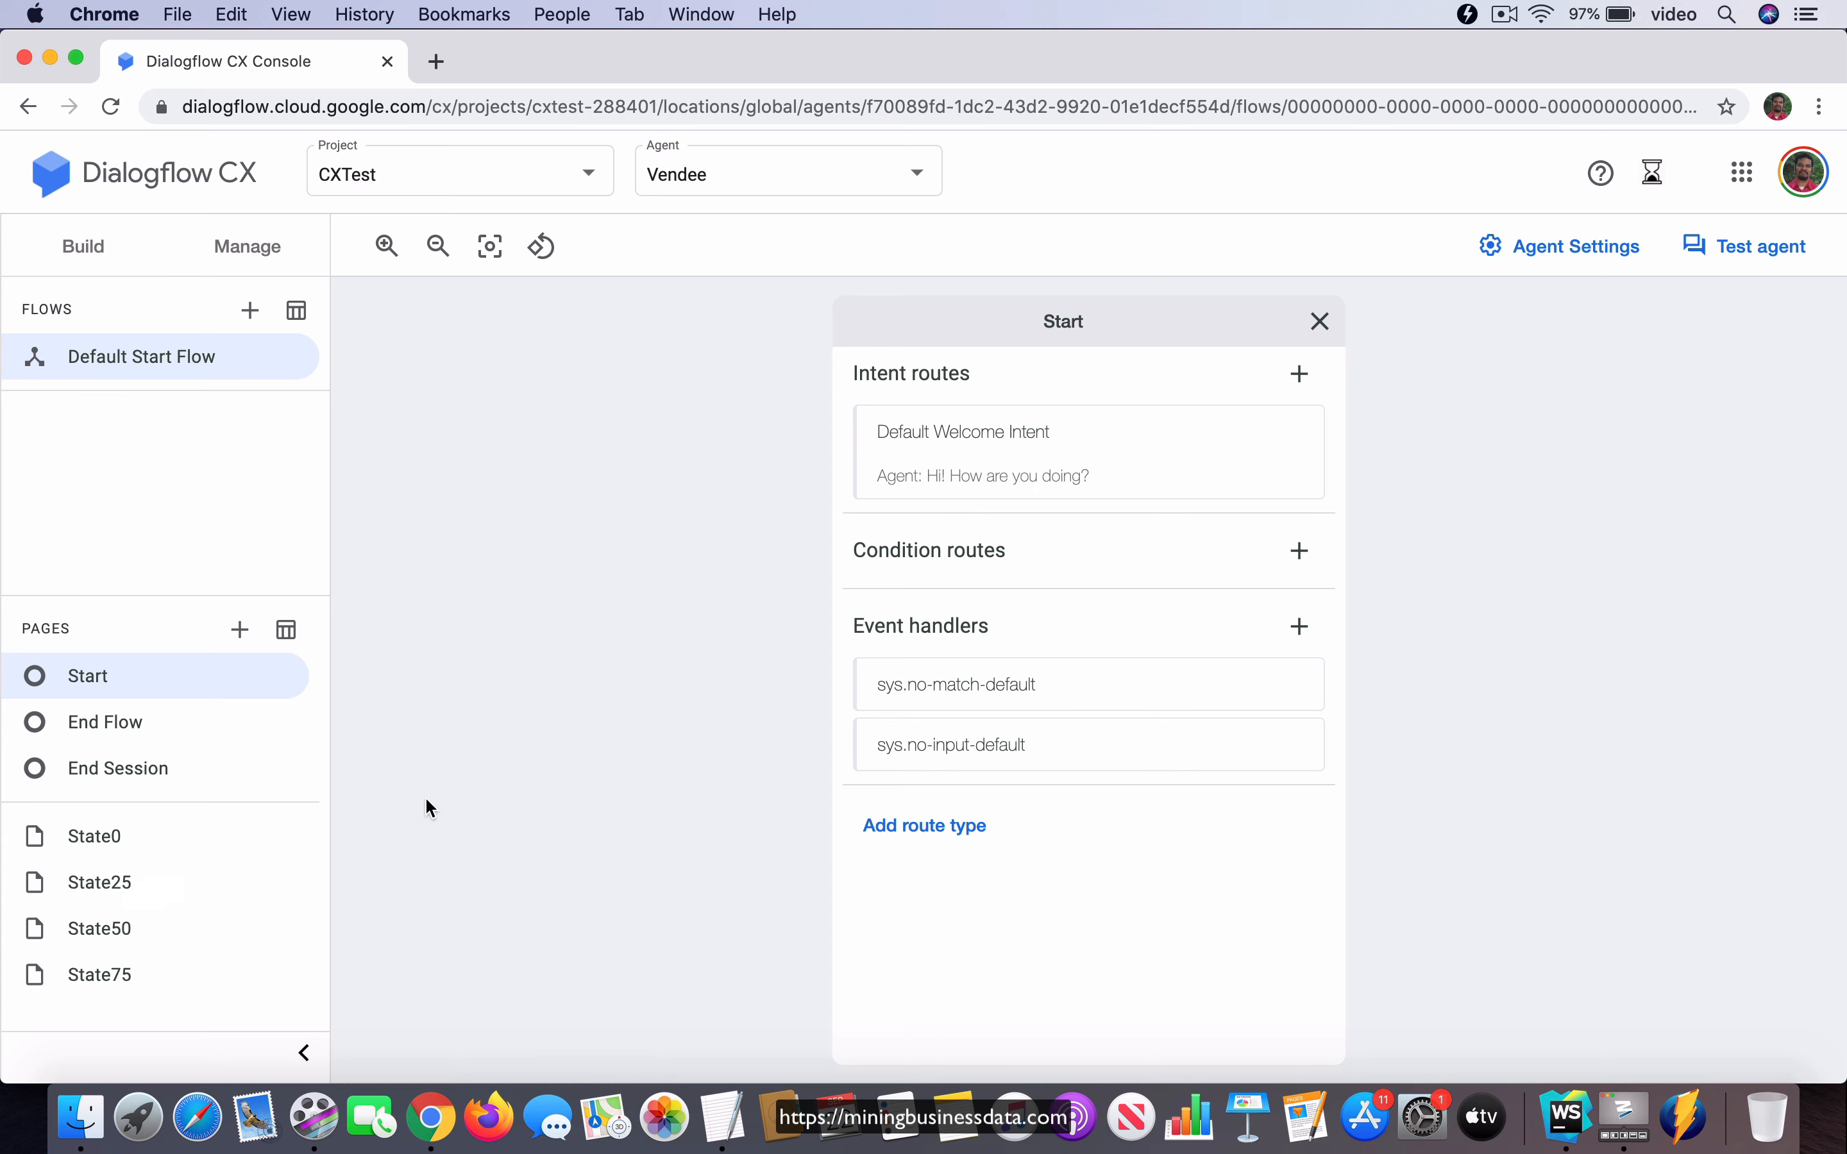
left_click(1301, 379)
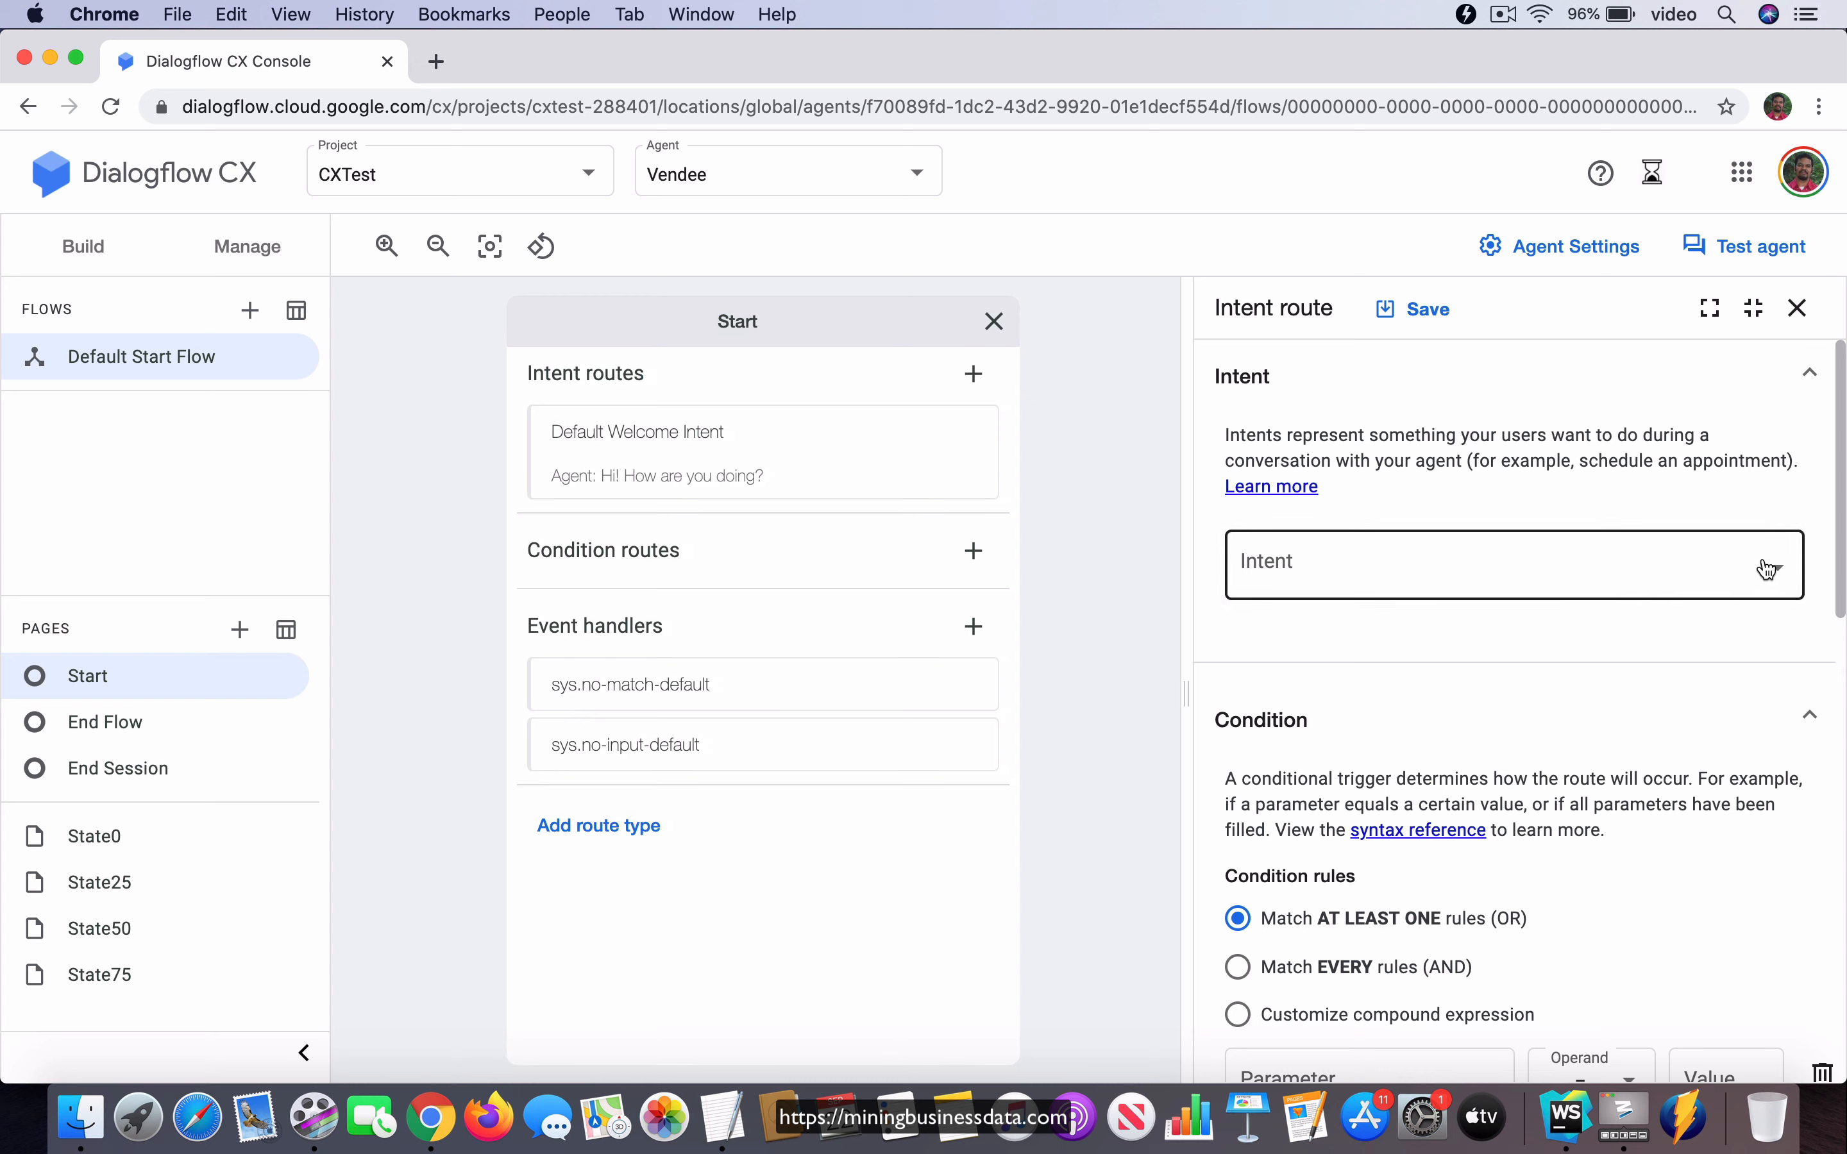
left_click(1782, 573)
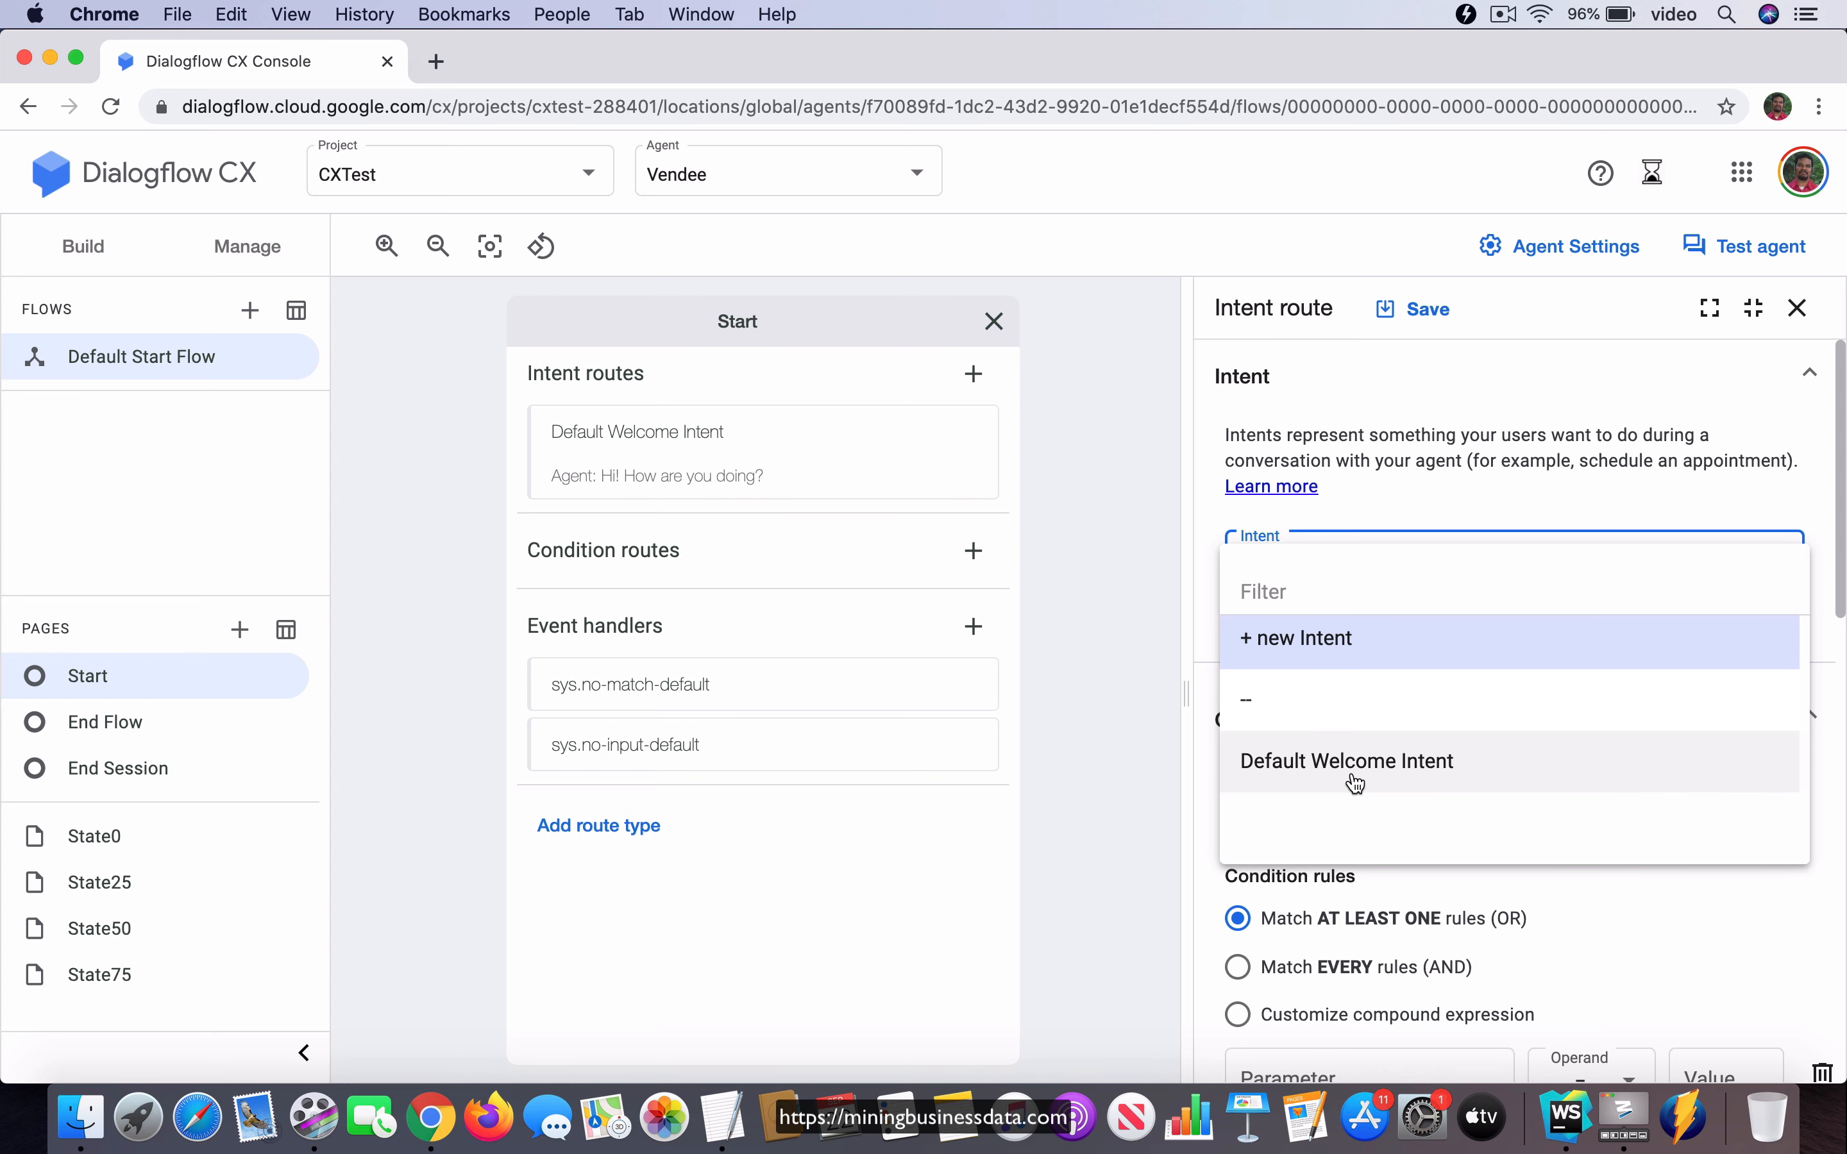
left_click(1326, 643)
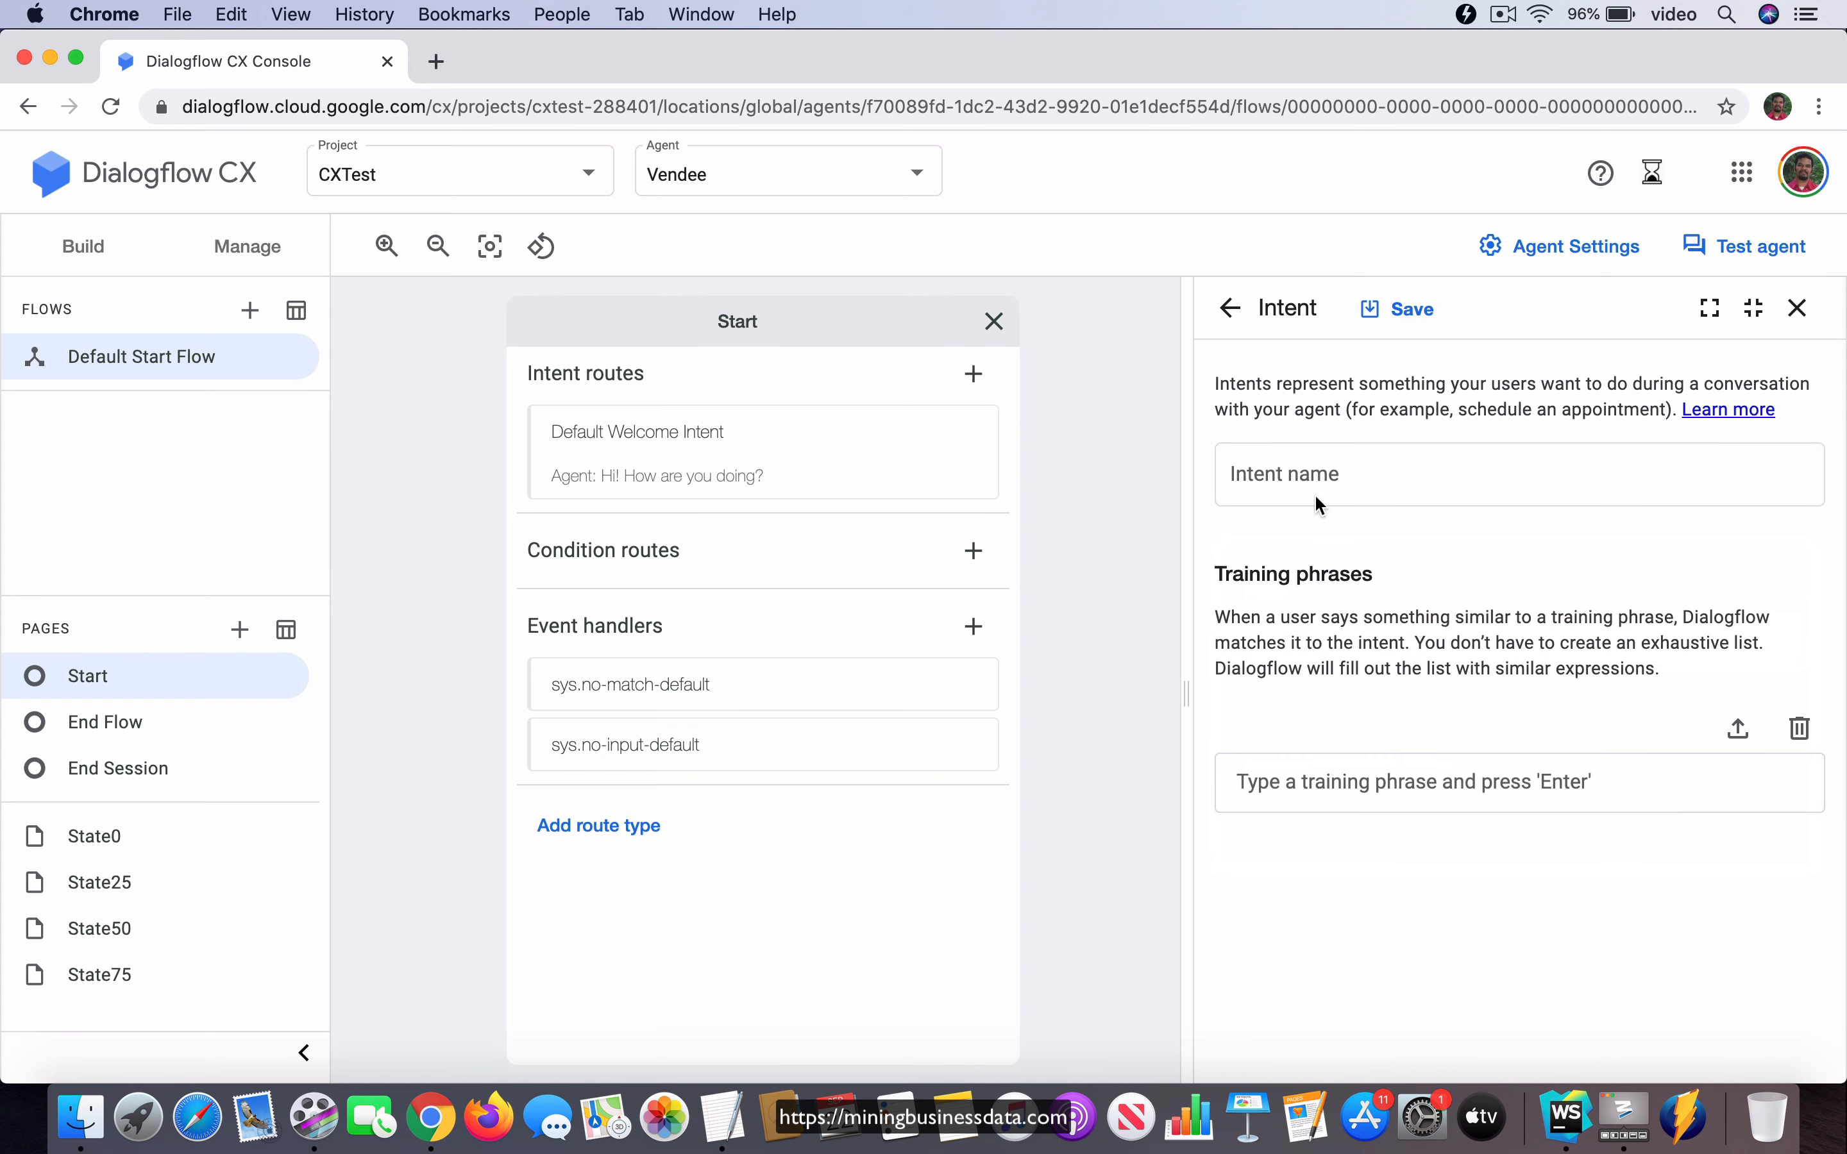
left_click(1319, 477)
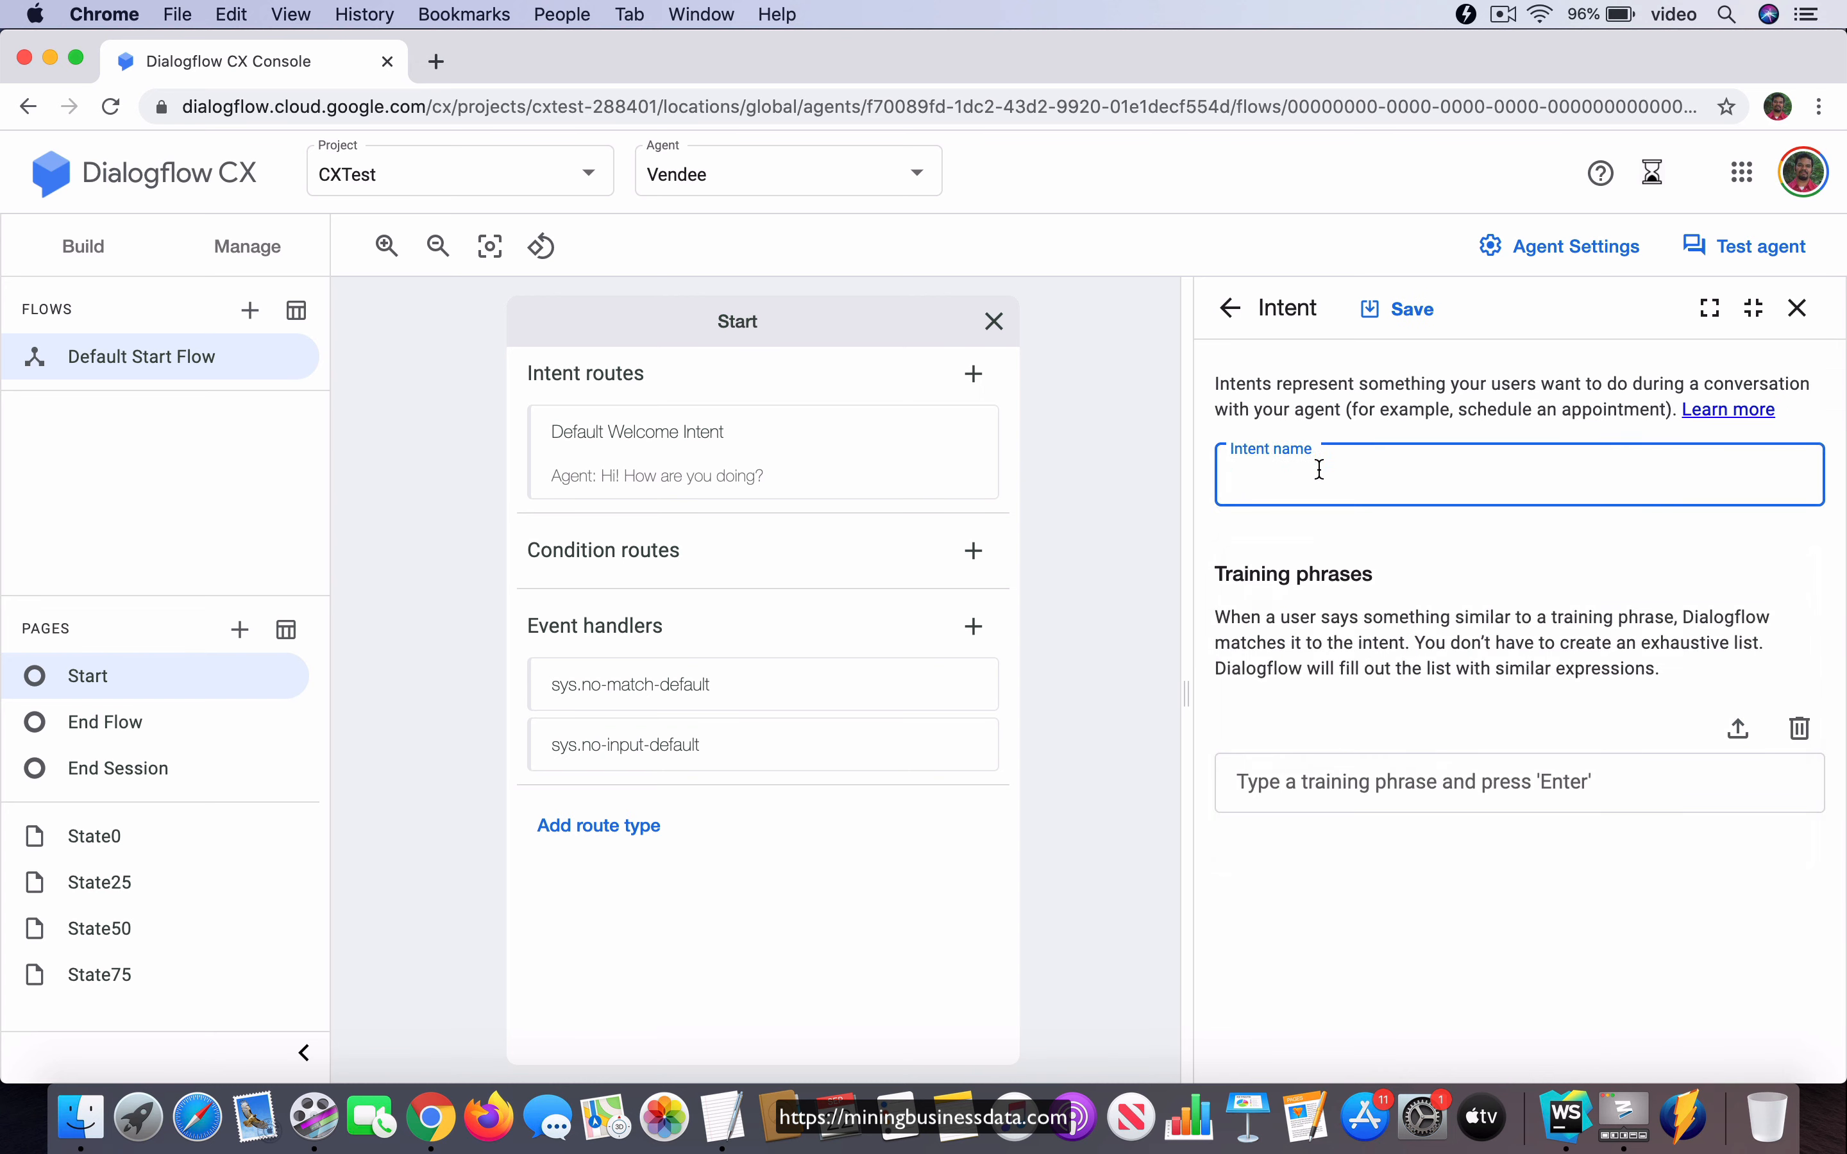
type("WhatIsMyBalance")
- Add the training phrase "what is my balance" to the new intent and save the intent
left_click(1371, 789)
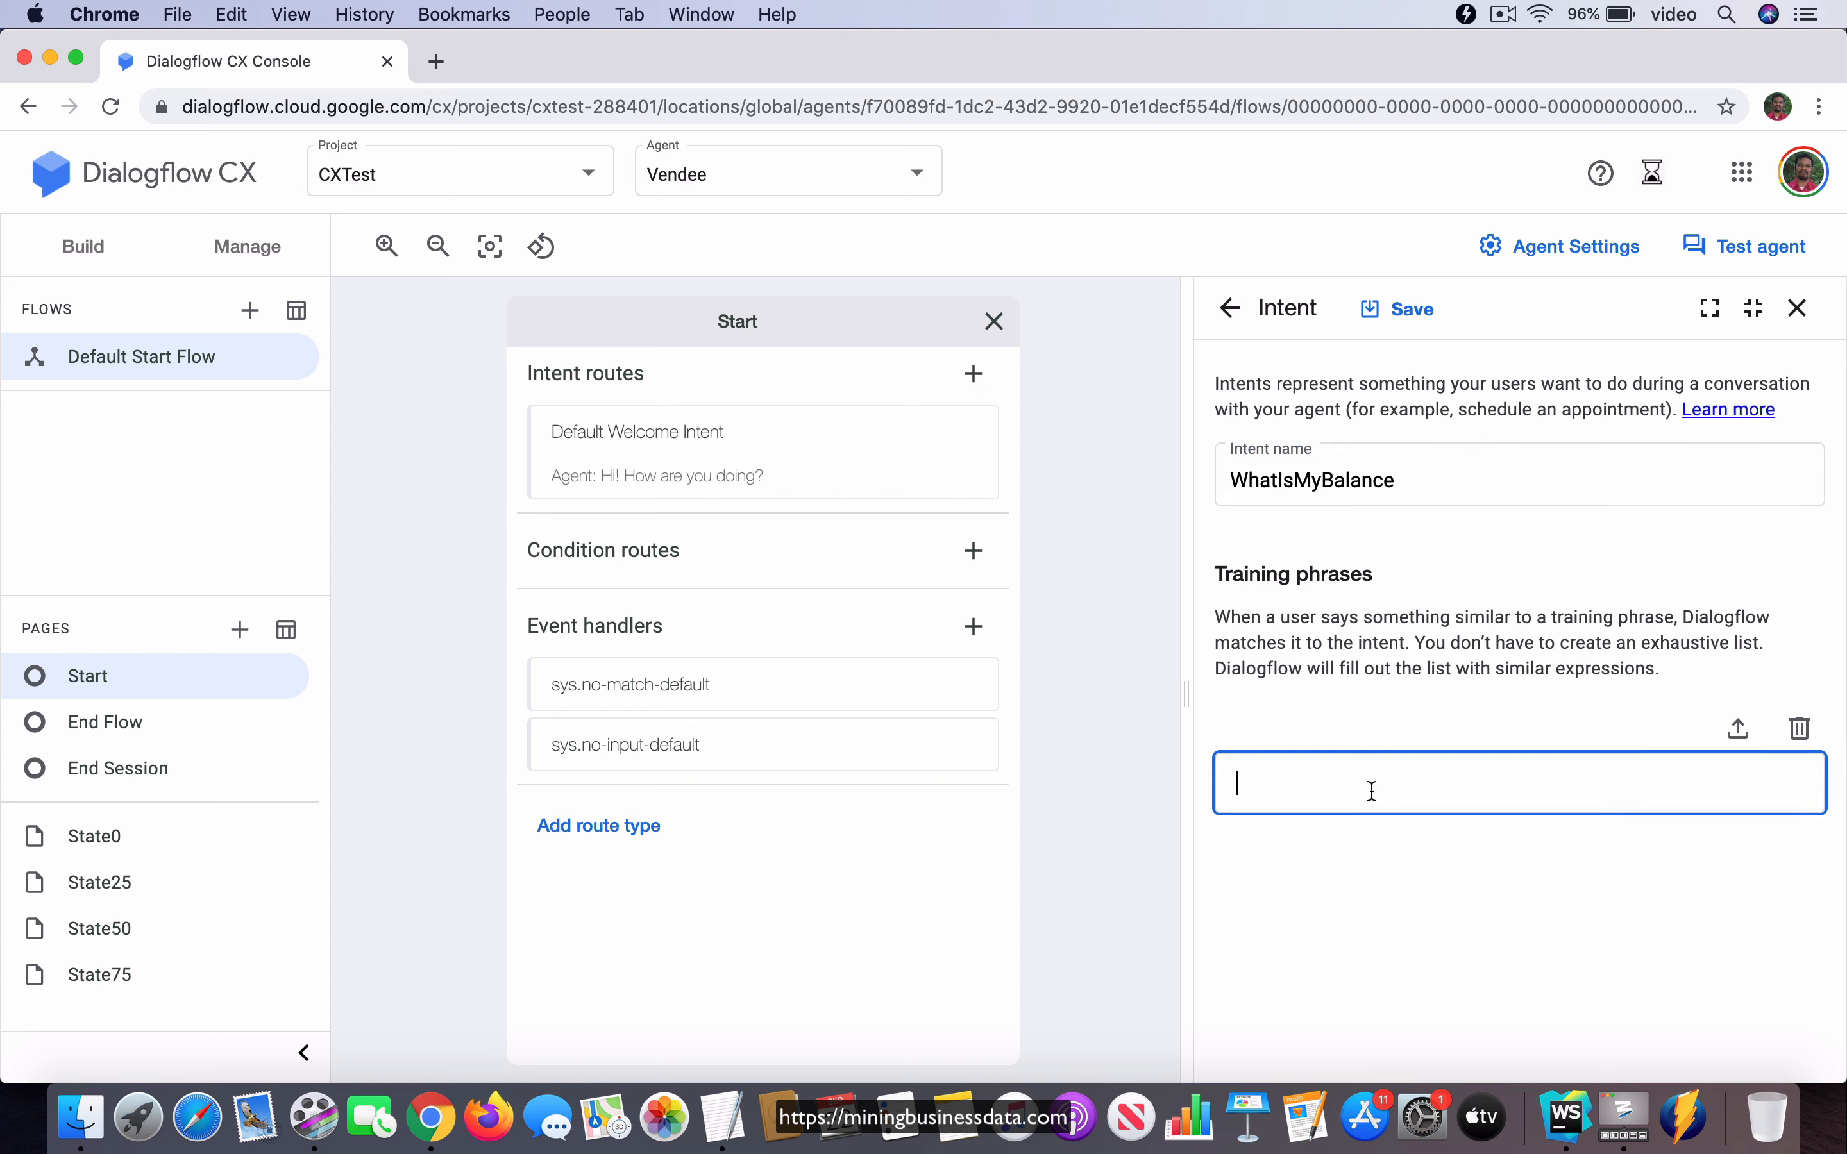
type("what is my balance")
key("Return")
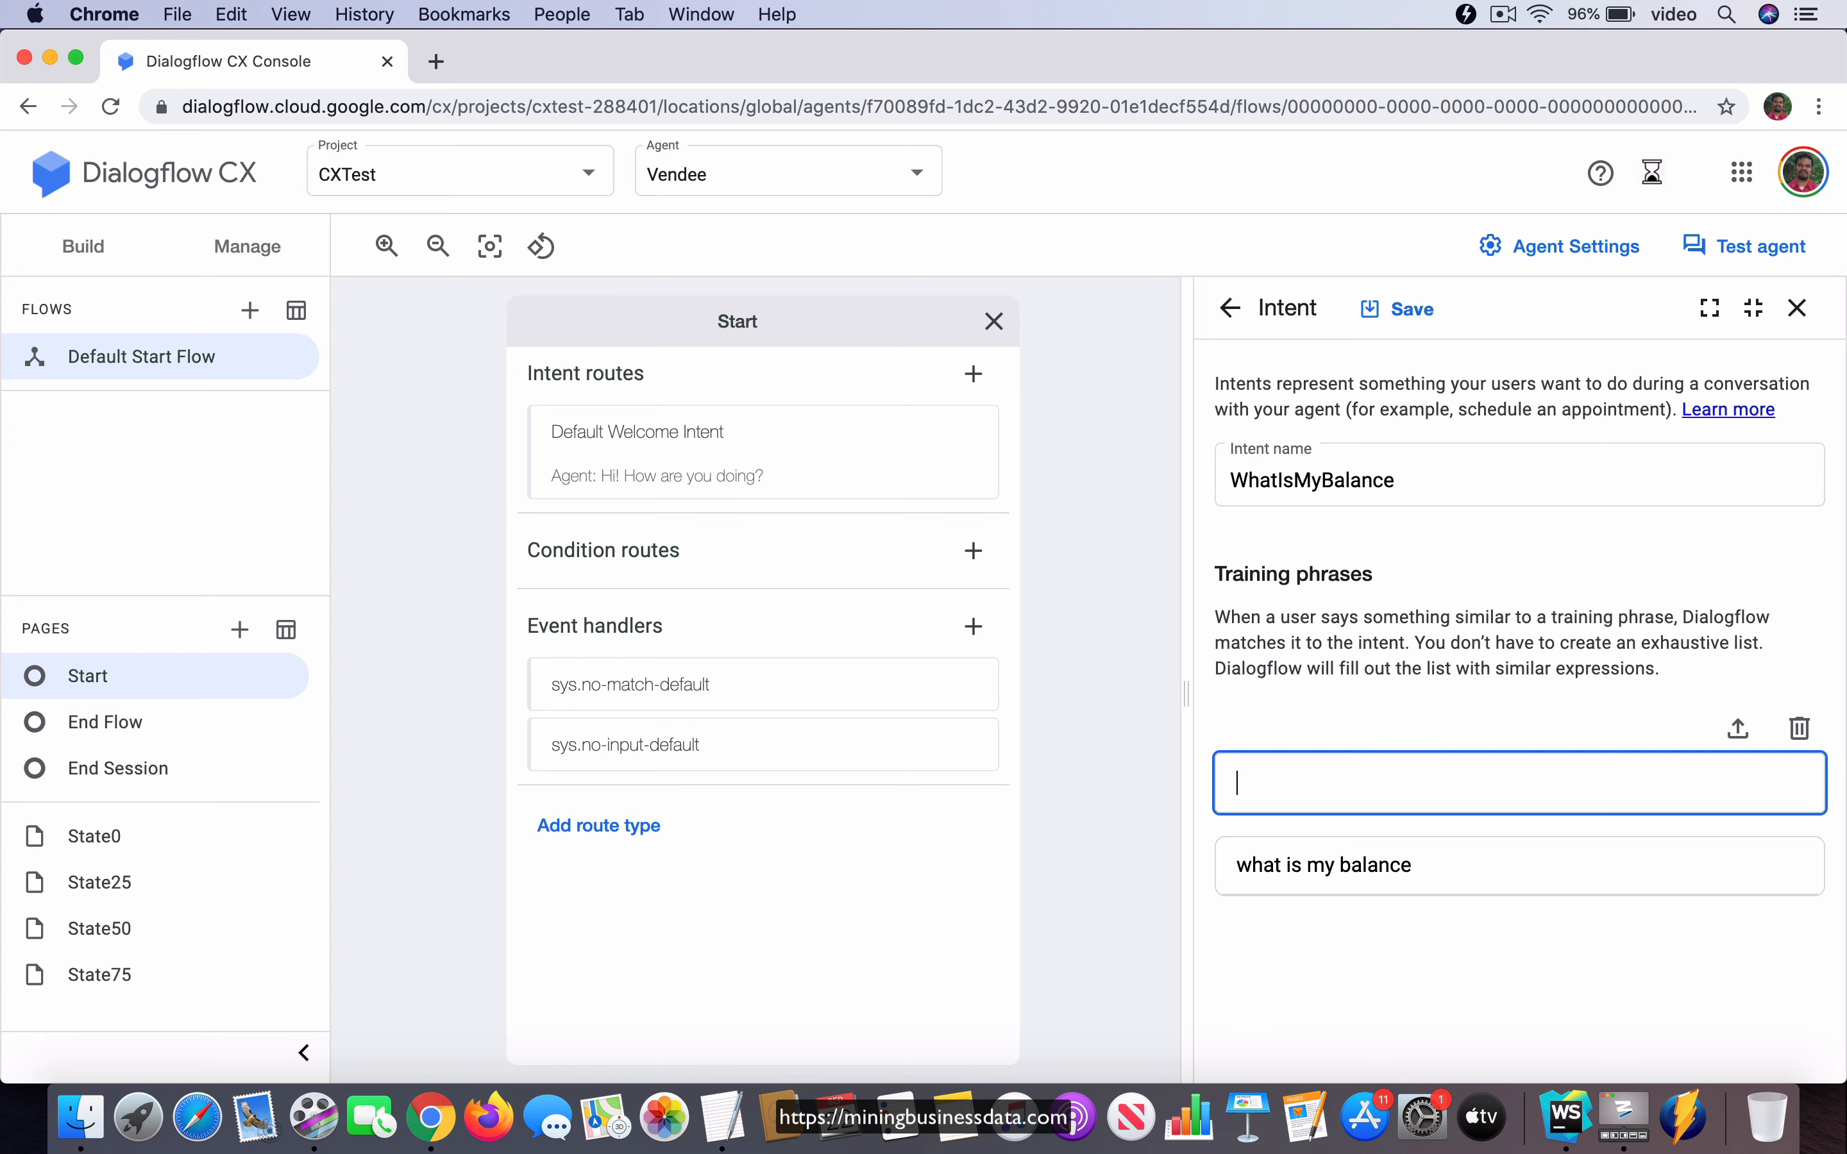
left_click(1405, 313)
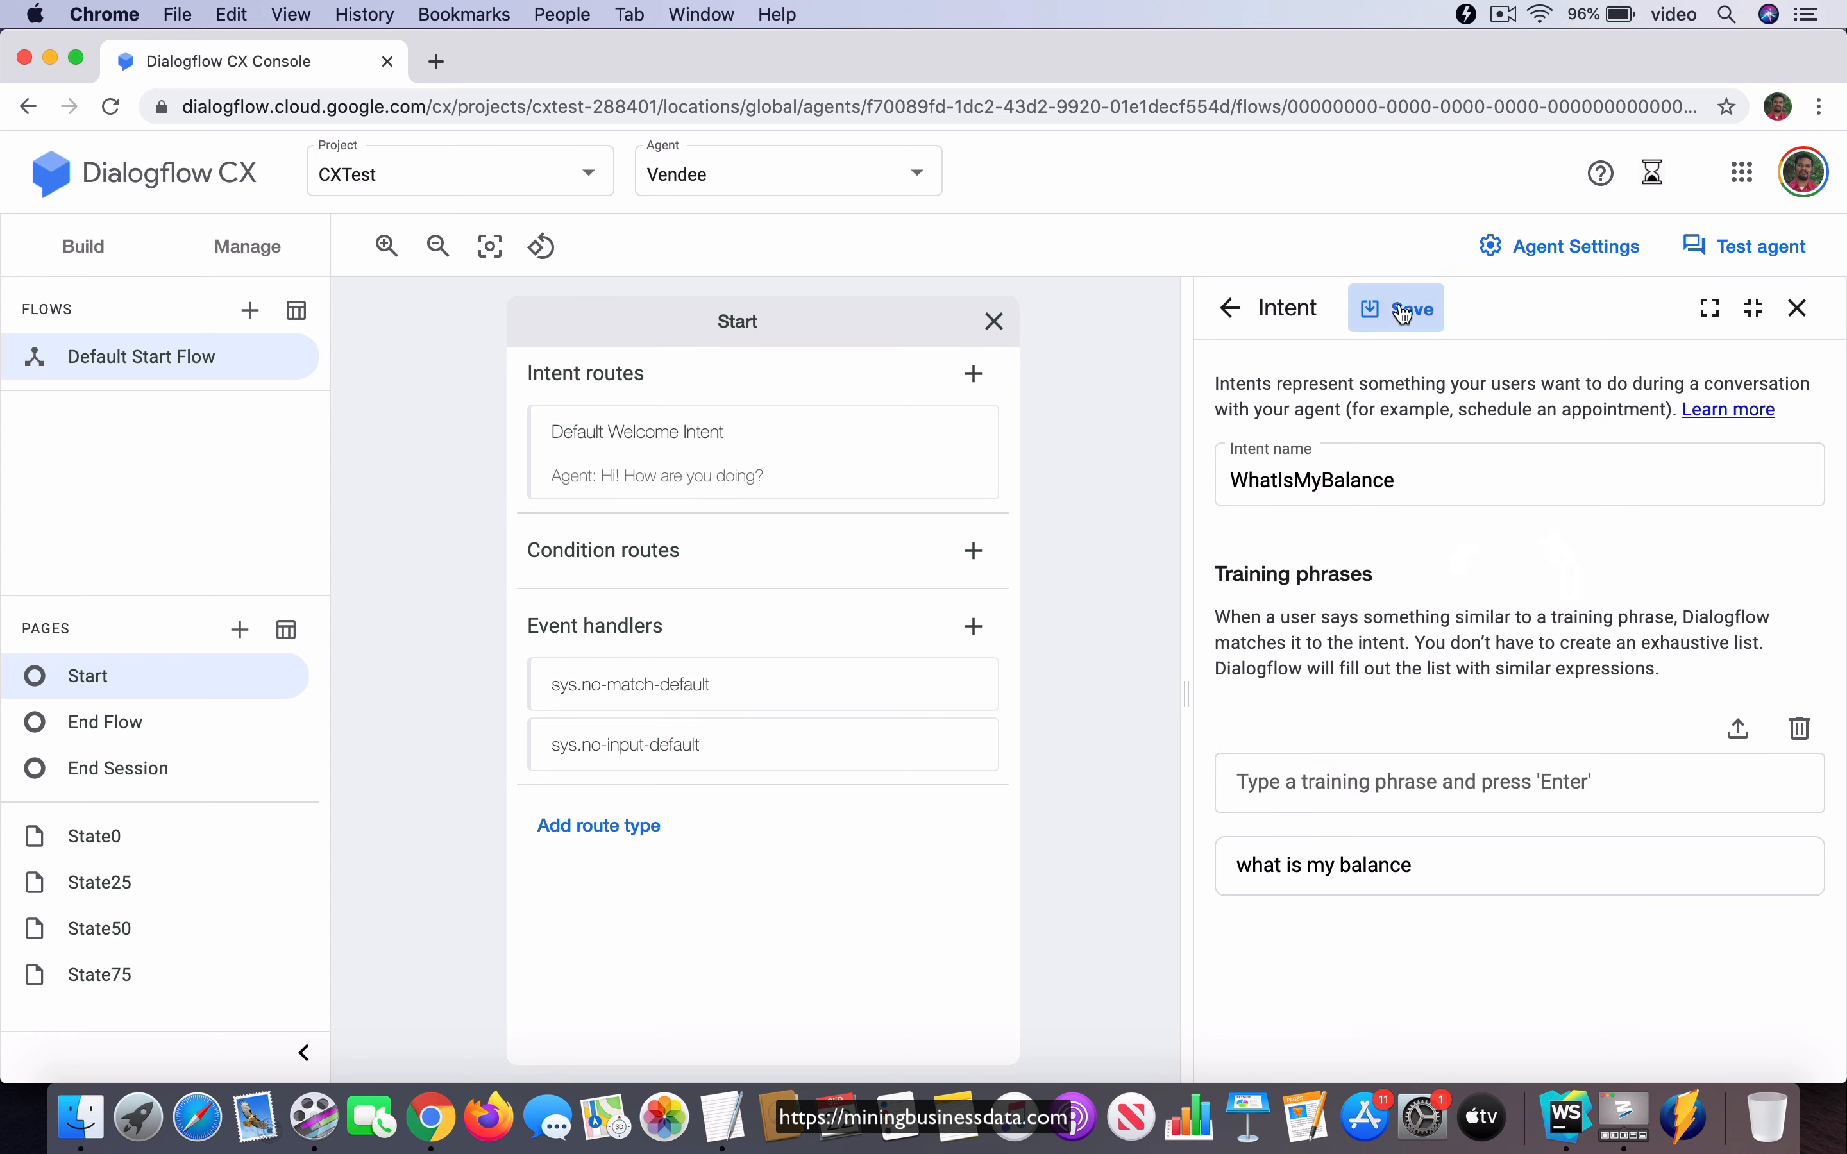
- Set the WhatIsMyBalance route's agent response to "You haven't yet added any money. Please begin by adding a quarter." and save the route
scroll(1494, 670, "down", 3)
scroll(1496, 672, "down", 1)
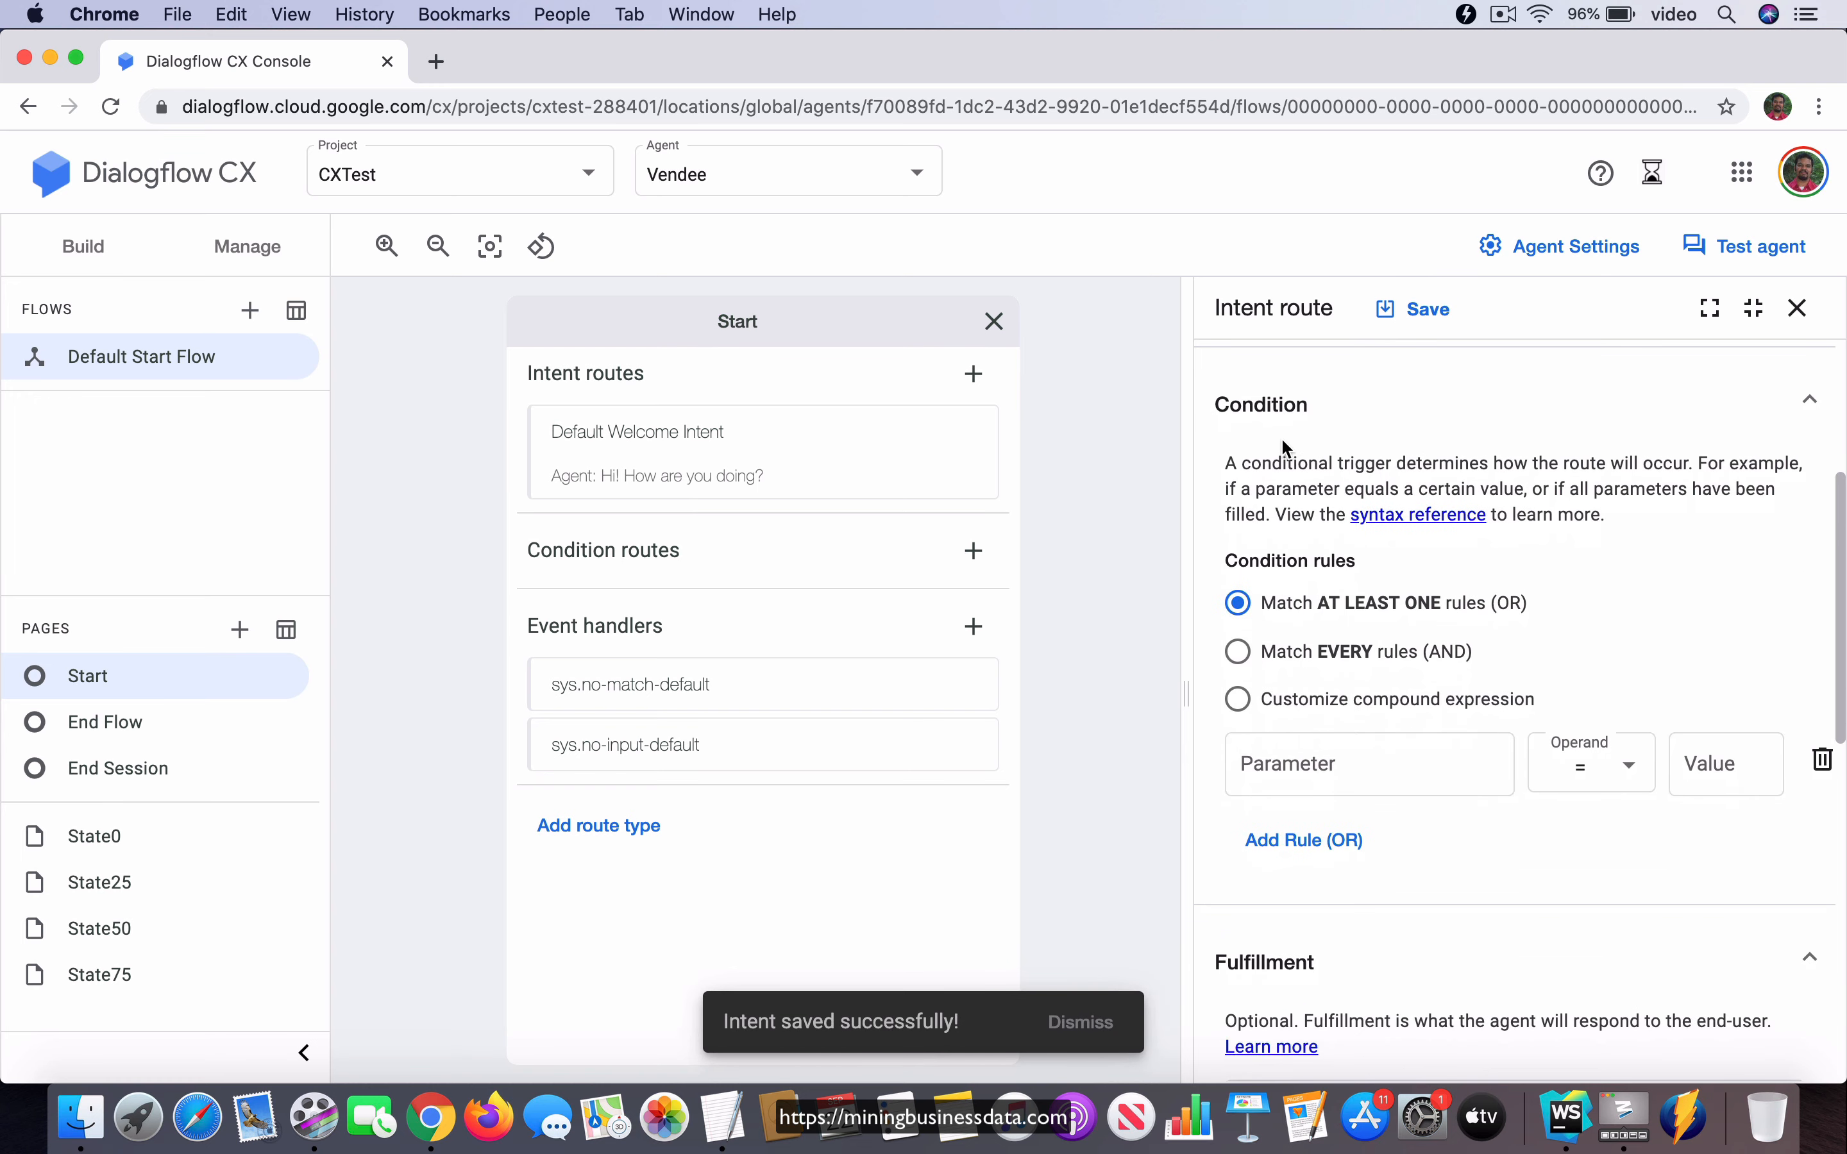
scroll(1526, 725, "down", 5)
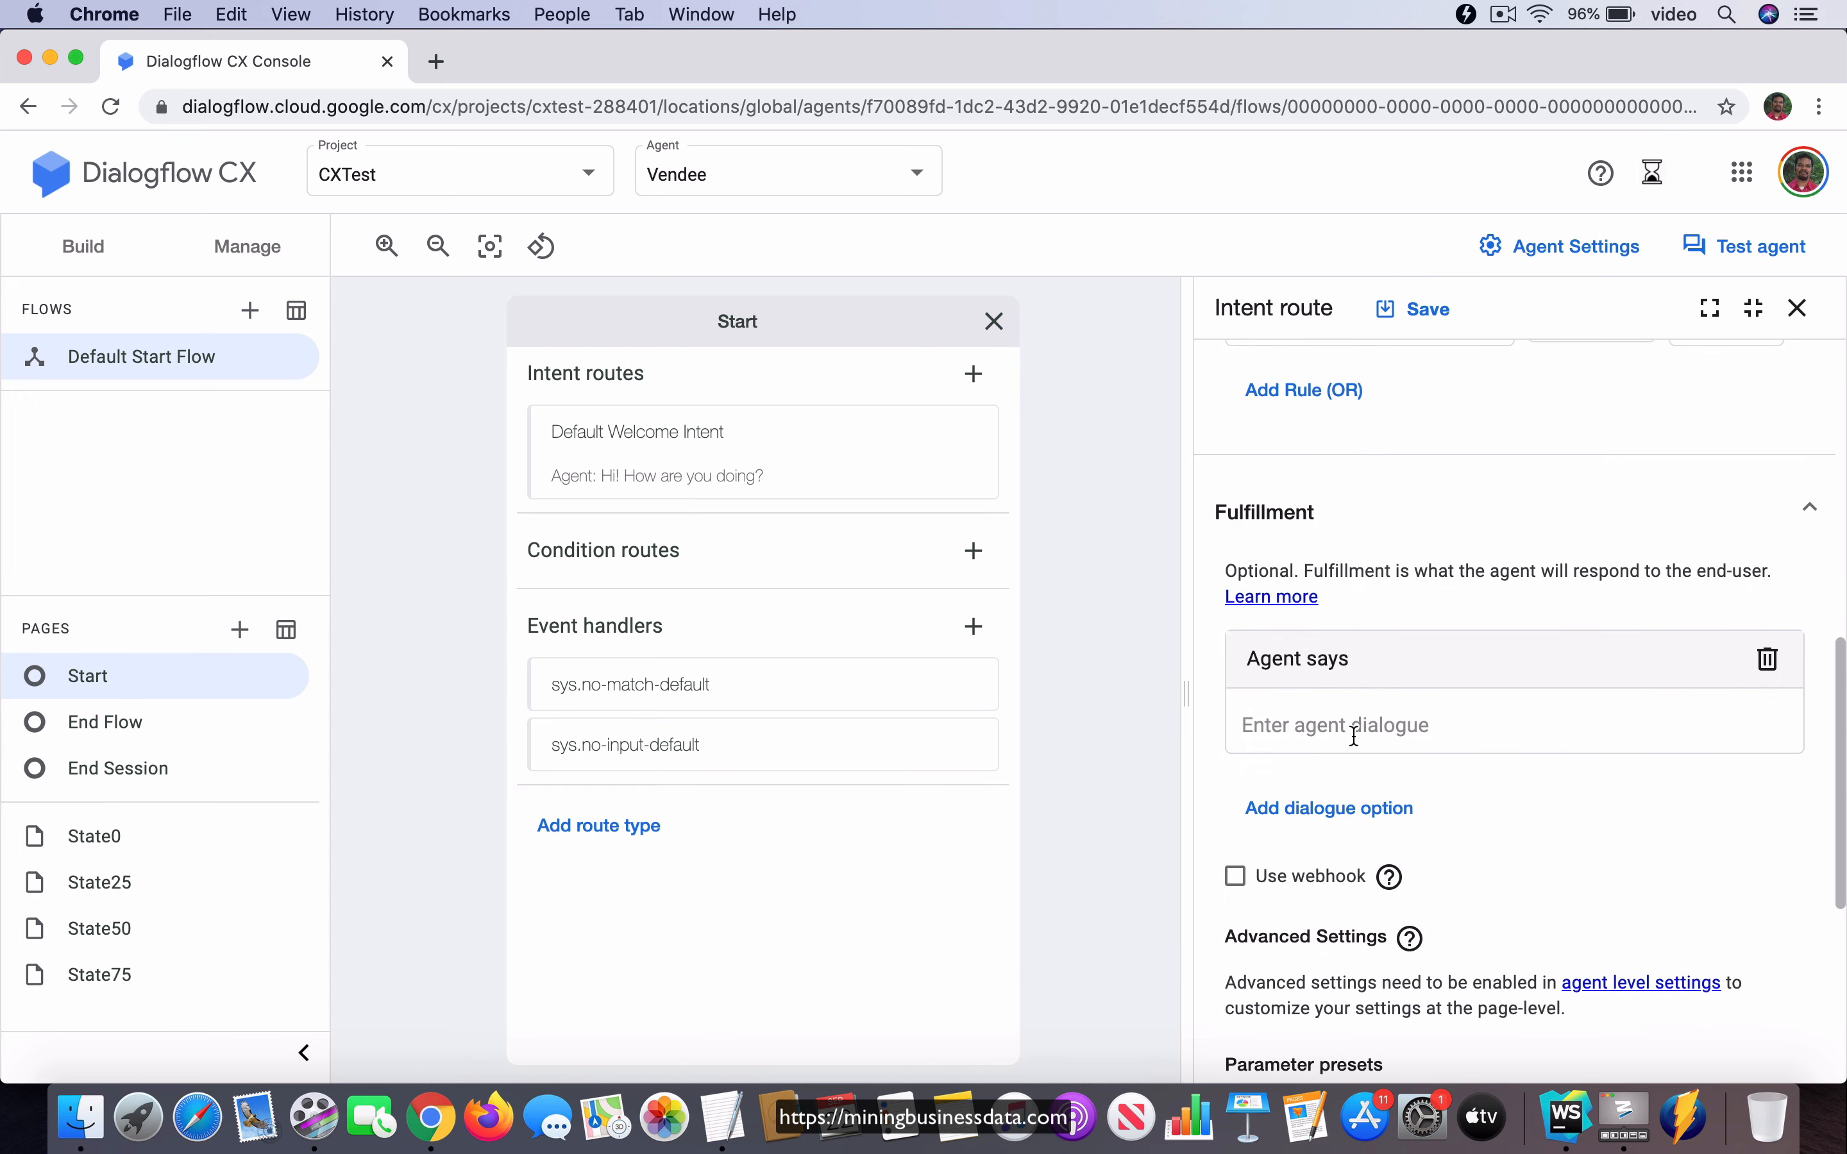
left_click(1356, 735)
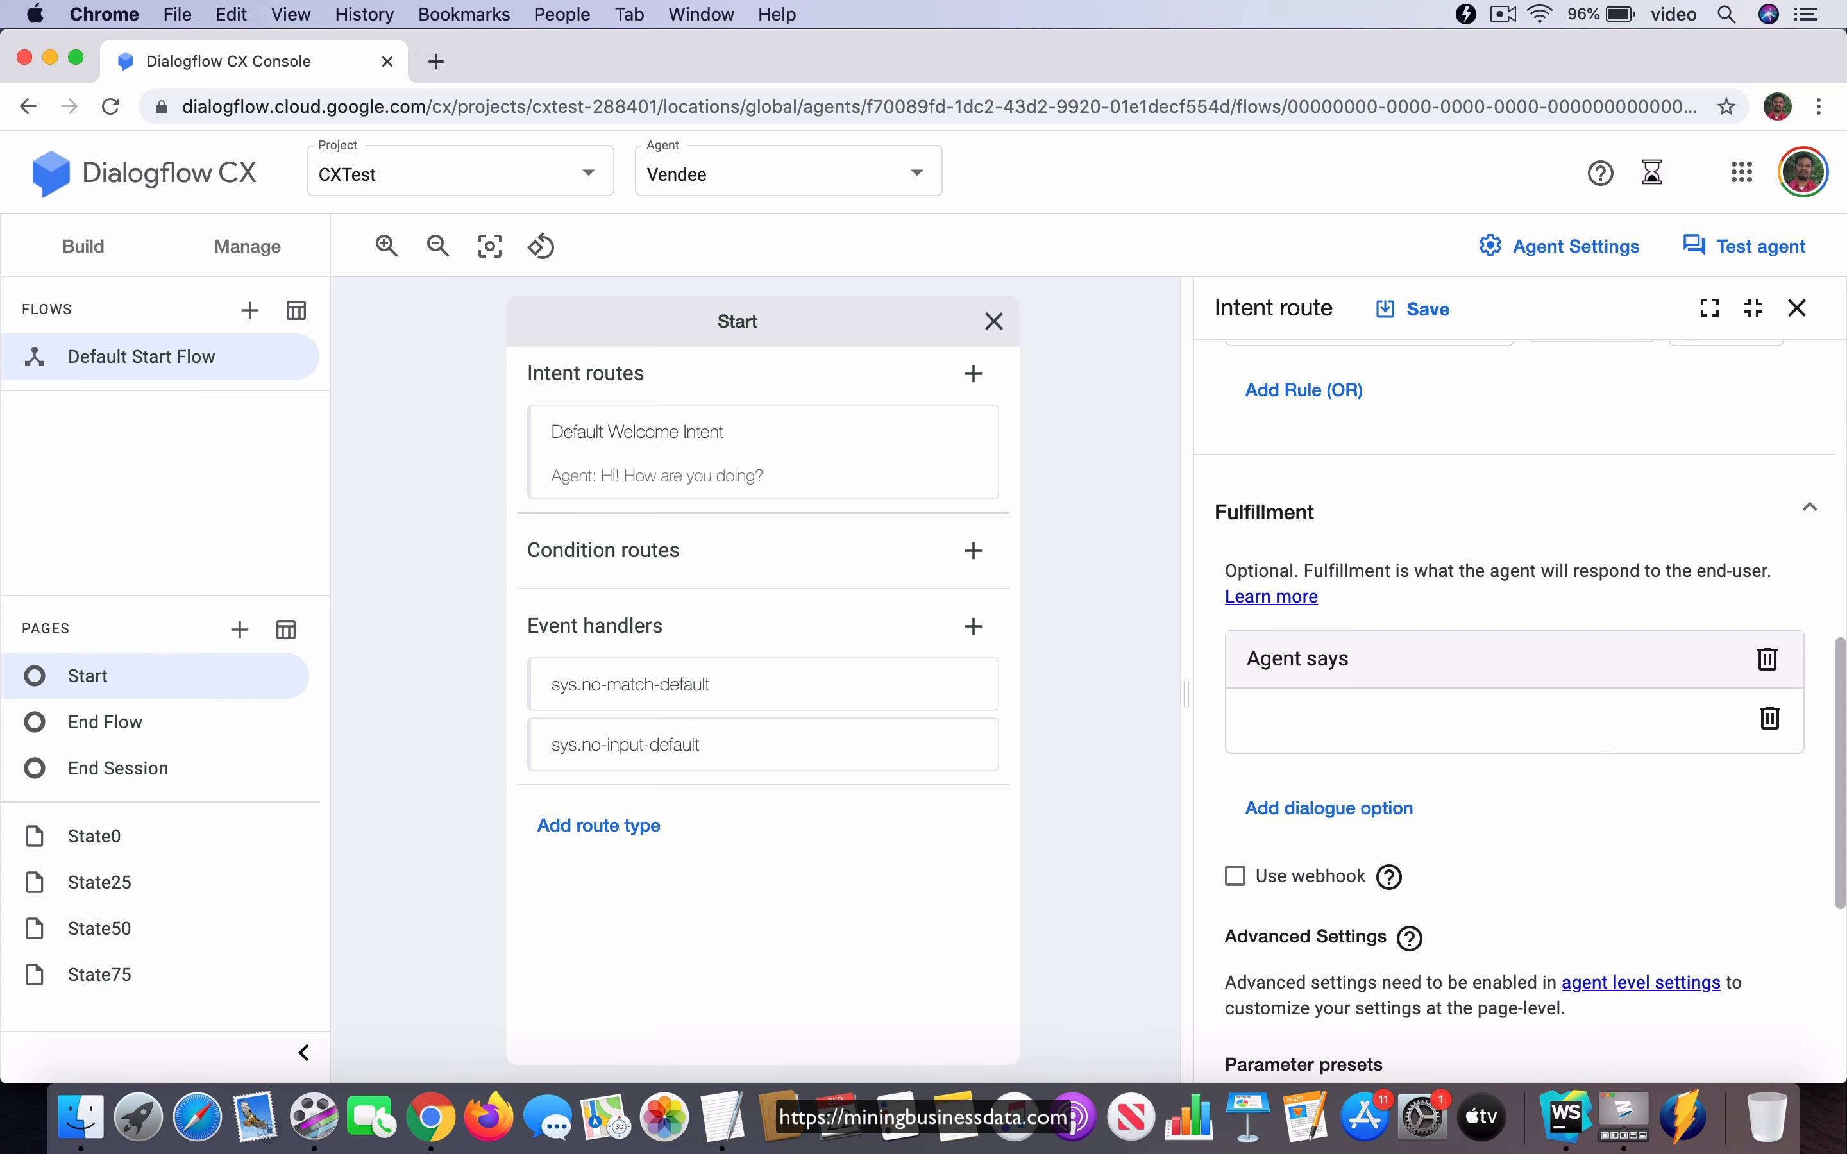
type("You haven't ye")
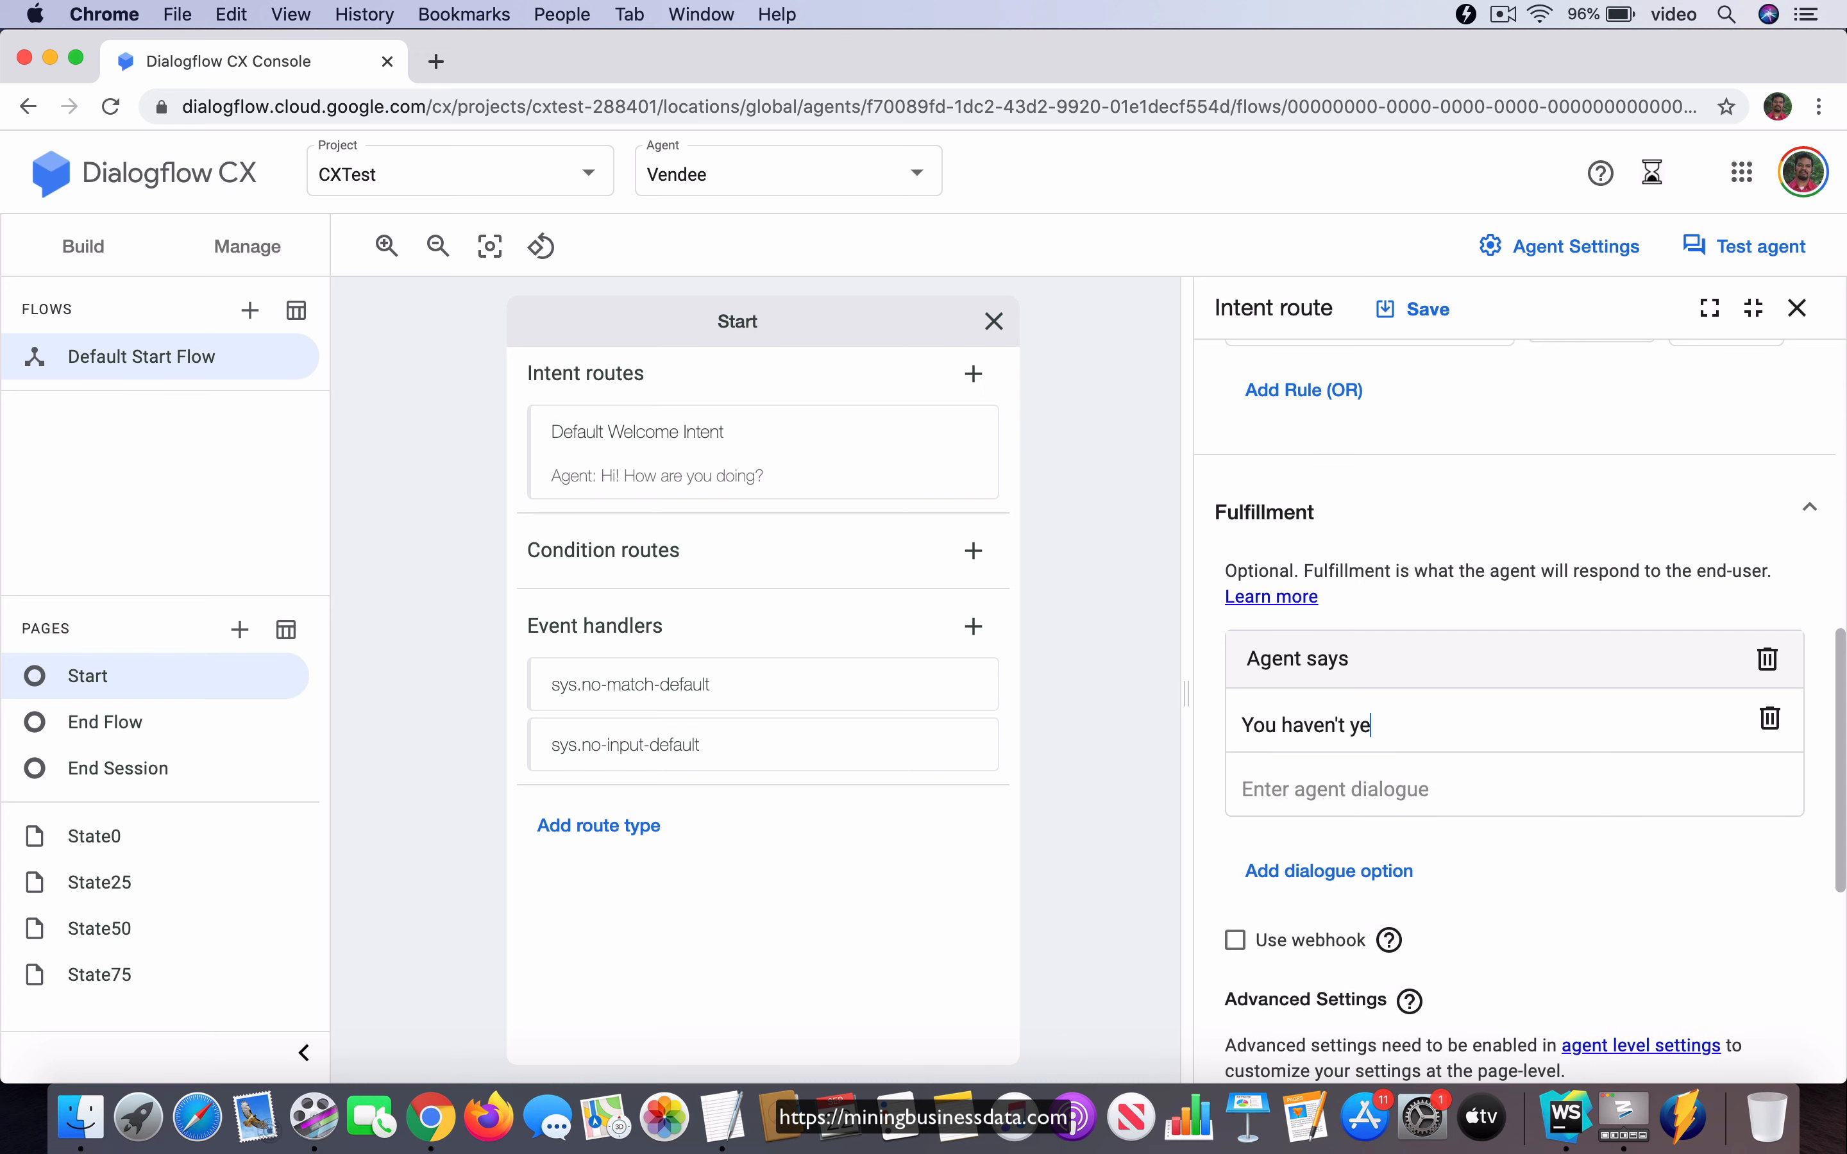
type("t added any money. Please bei")
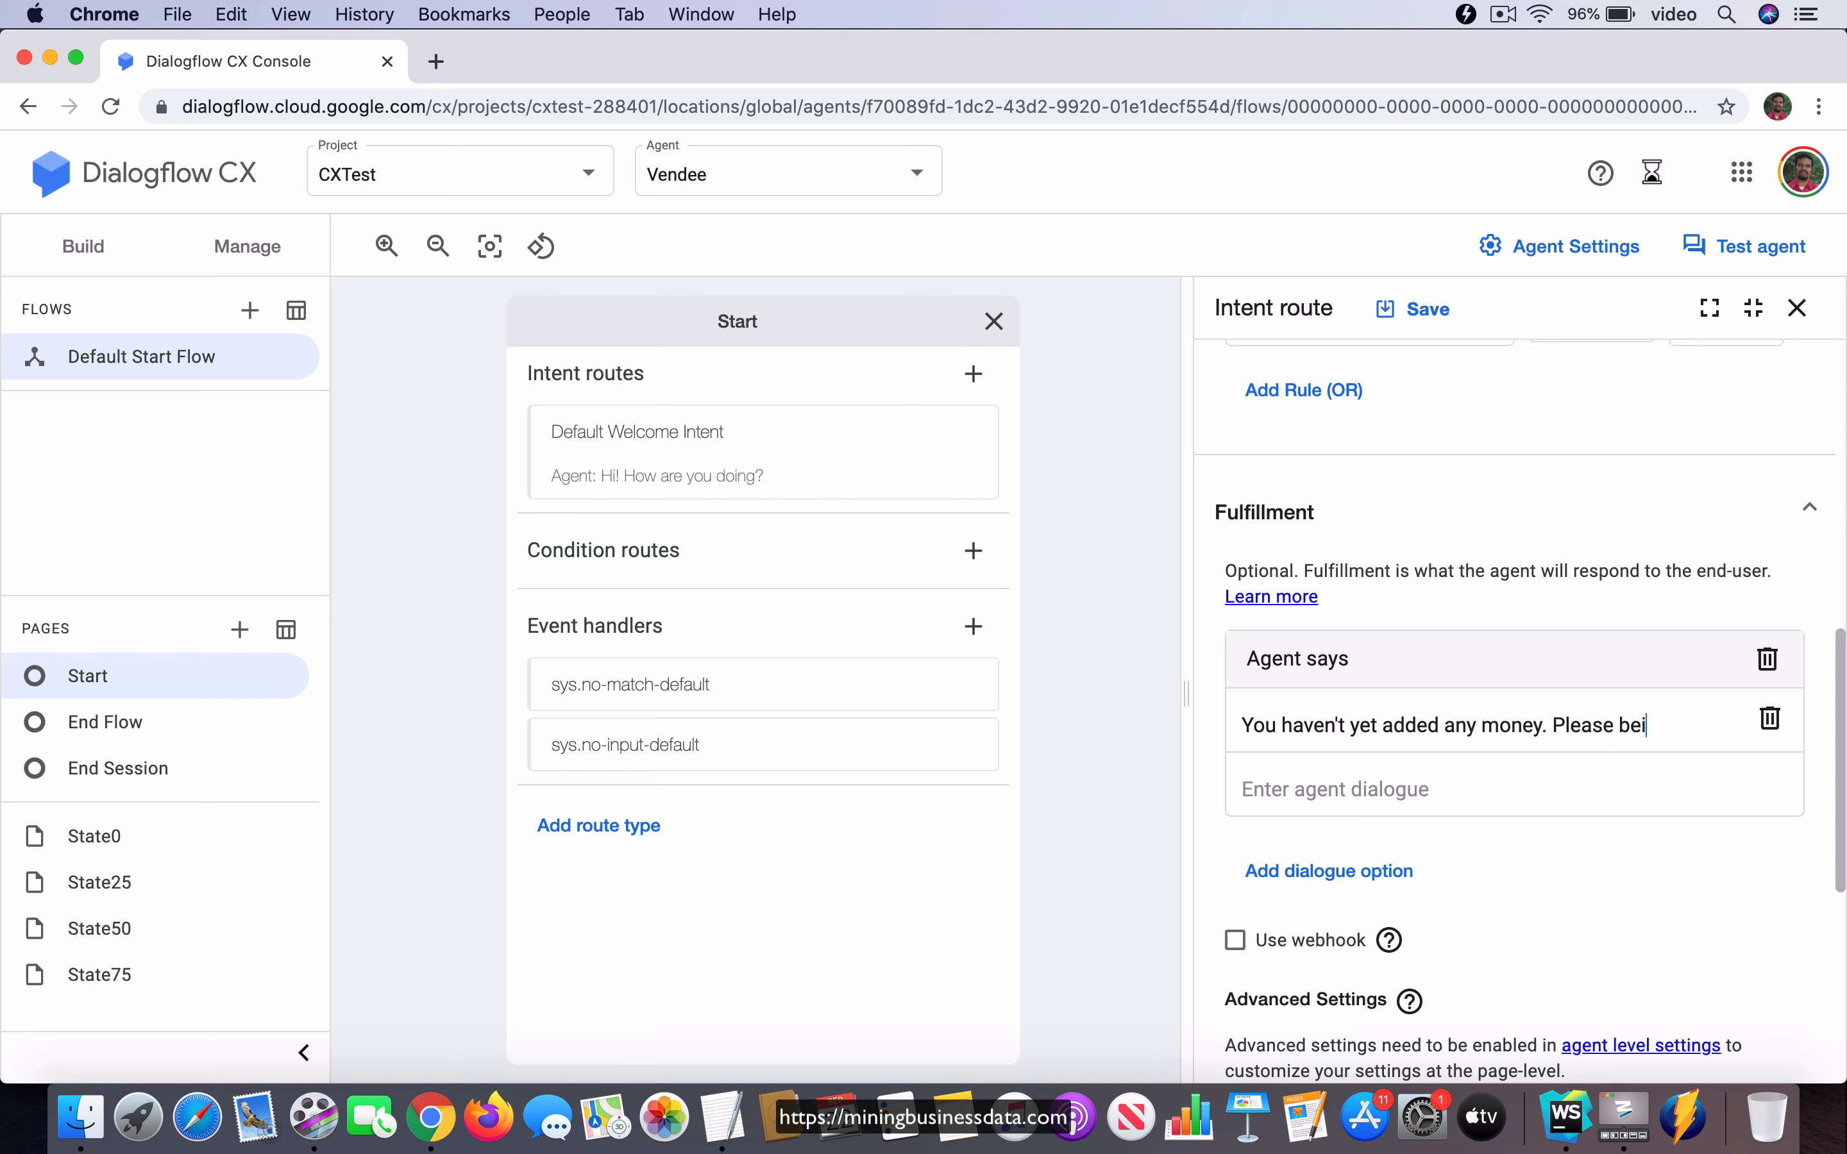
key("BackSpace")
type("gin by adding a quarter.")
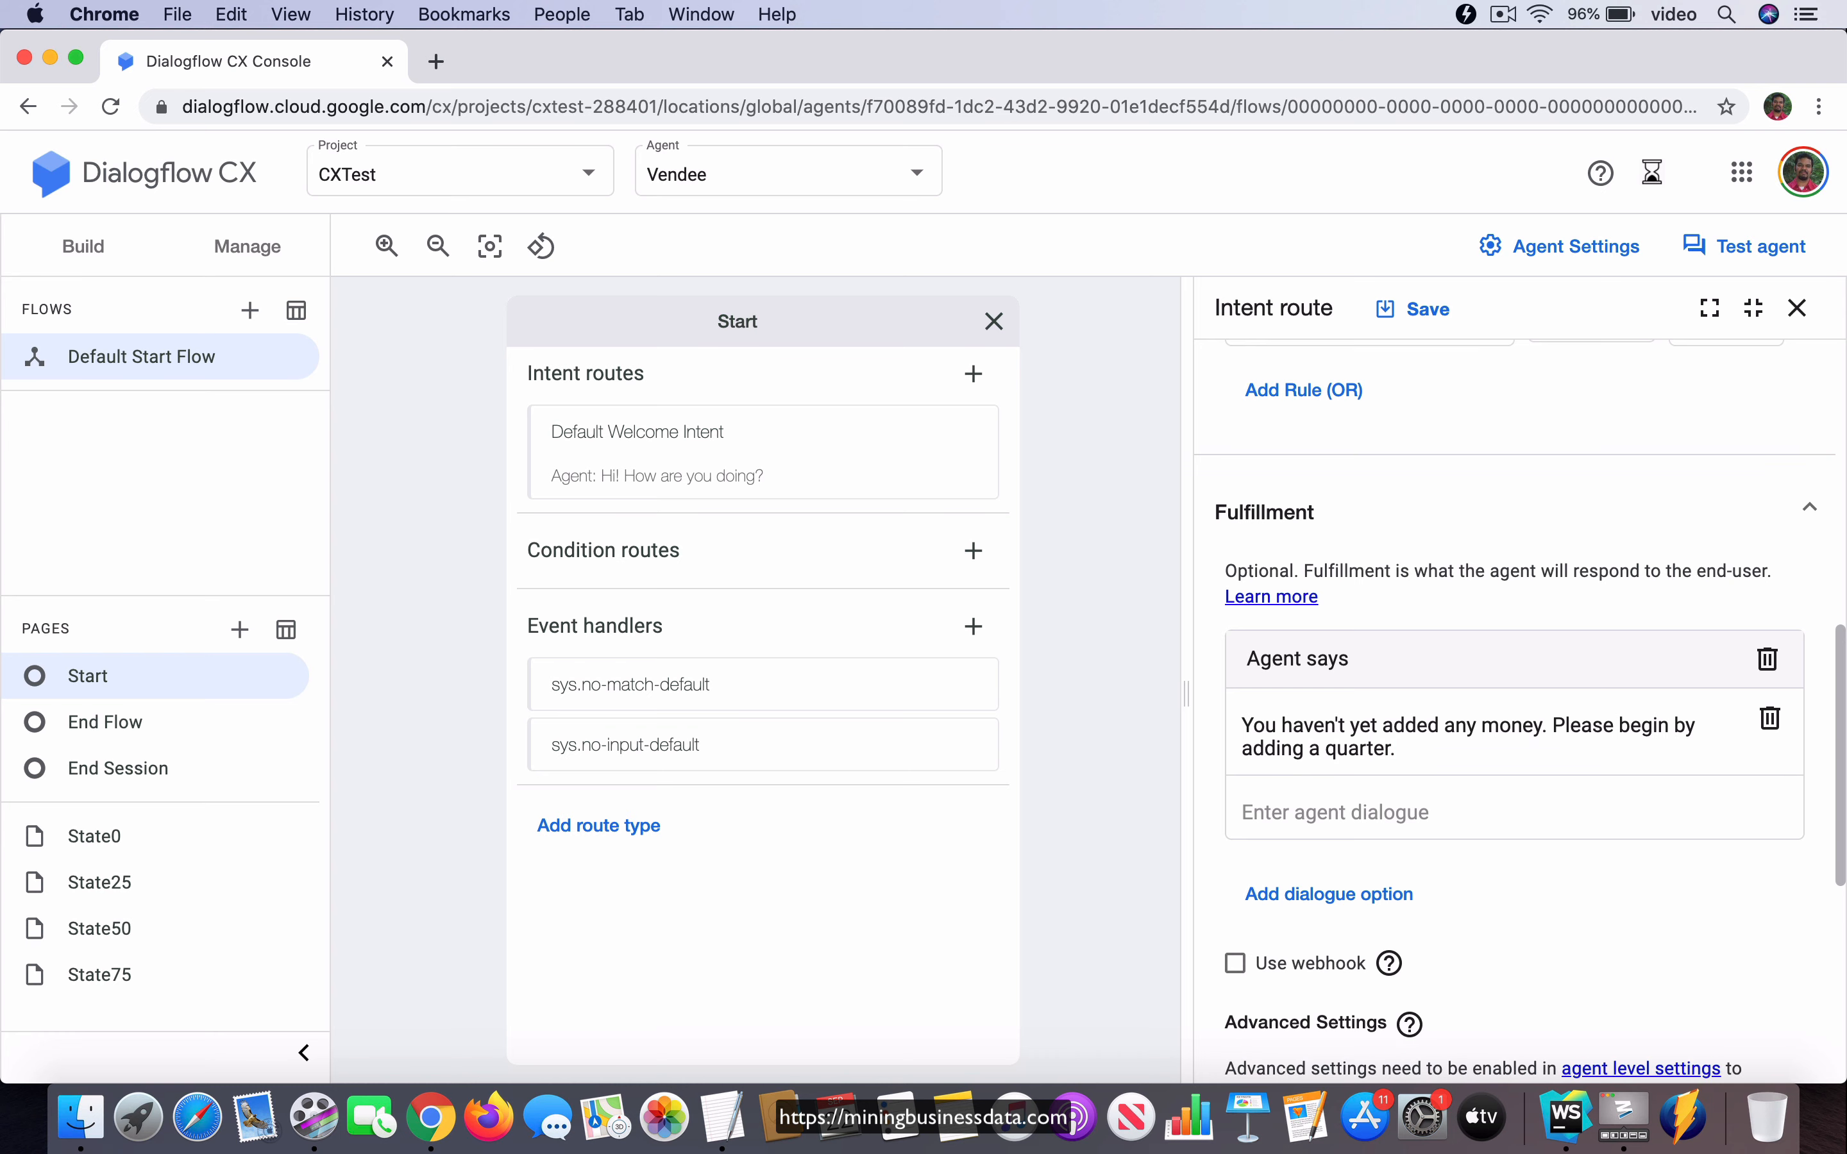
scroll(1780, 686, "down", 7)
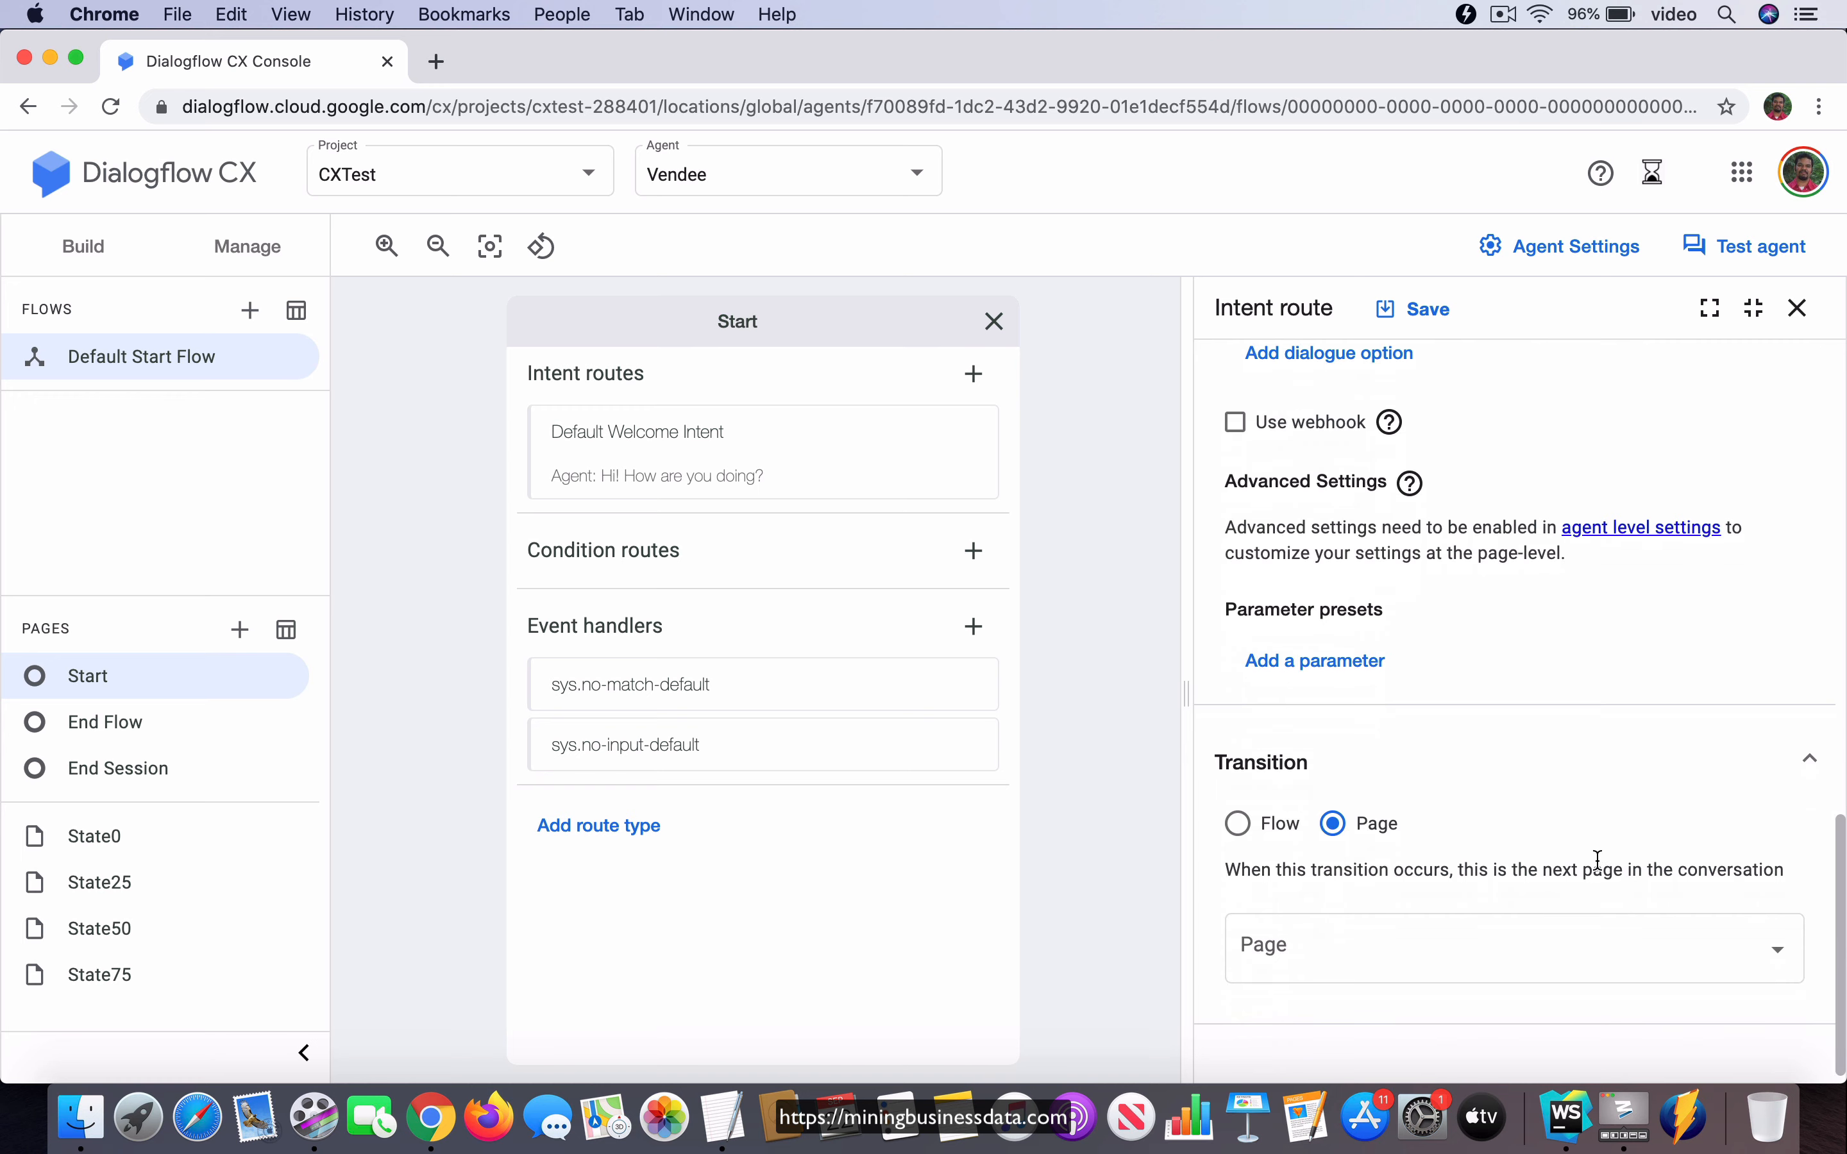
scroll(1598, 860, "up", 10)
left_click(1413, 313)
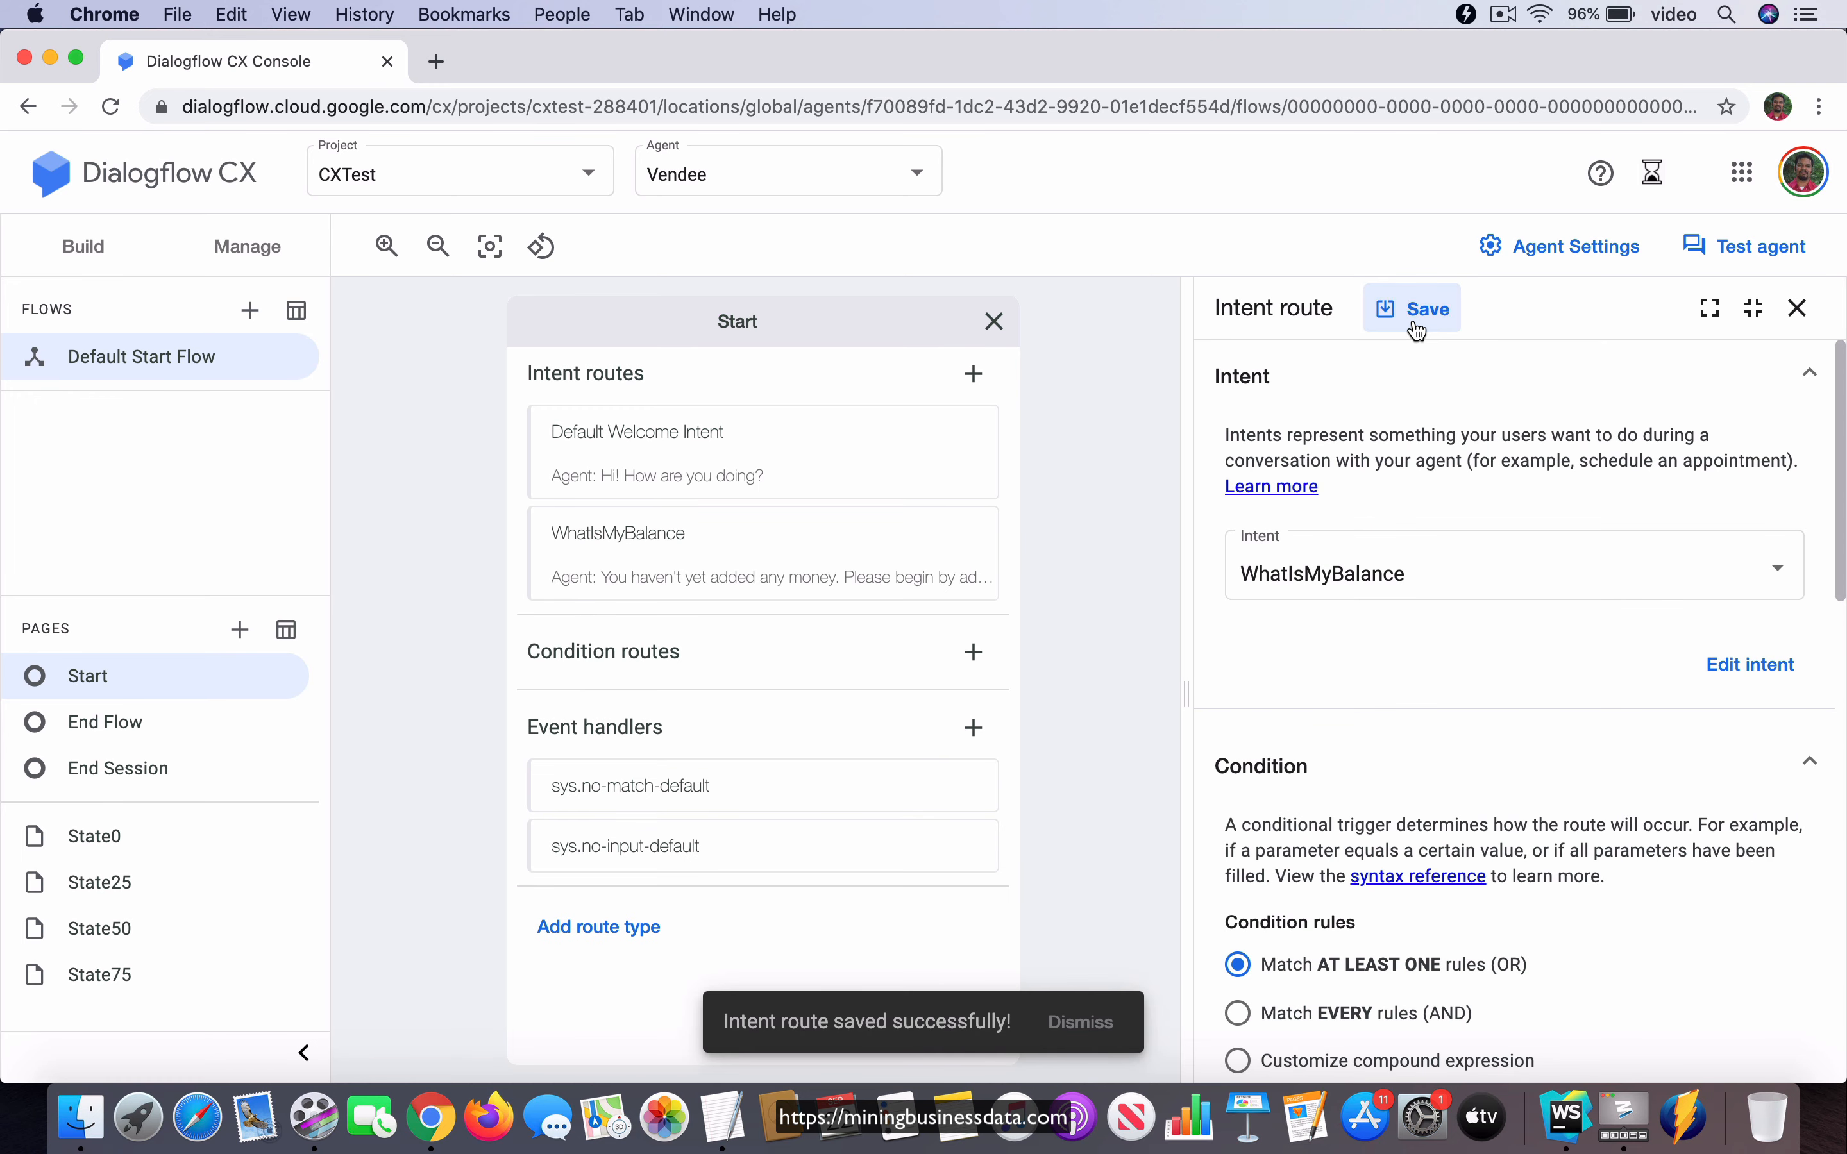
- Test the agent in the simulator with the messages "hello" and "what is my balance", then close the simulator
left_click(1759, 246)
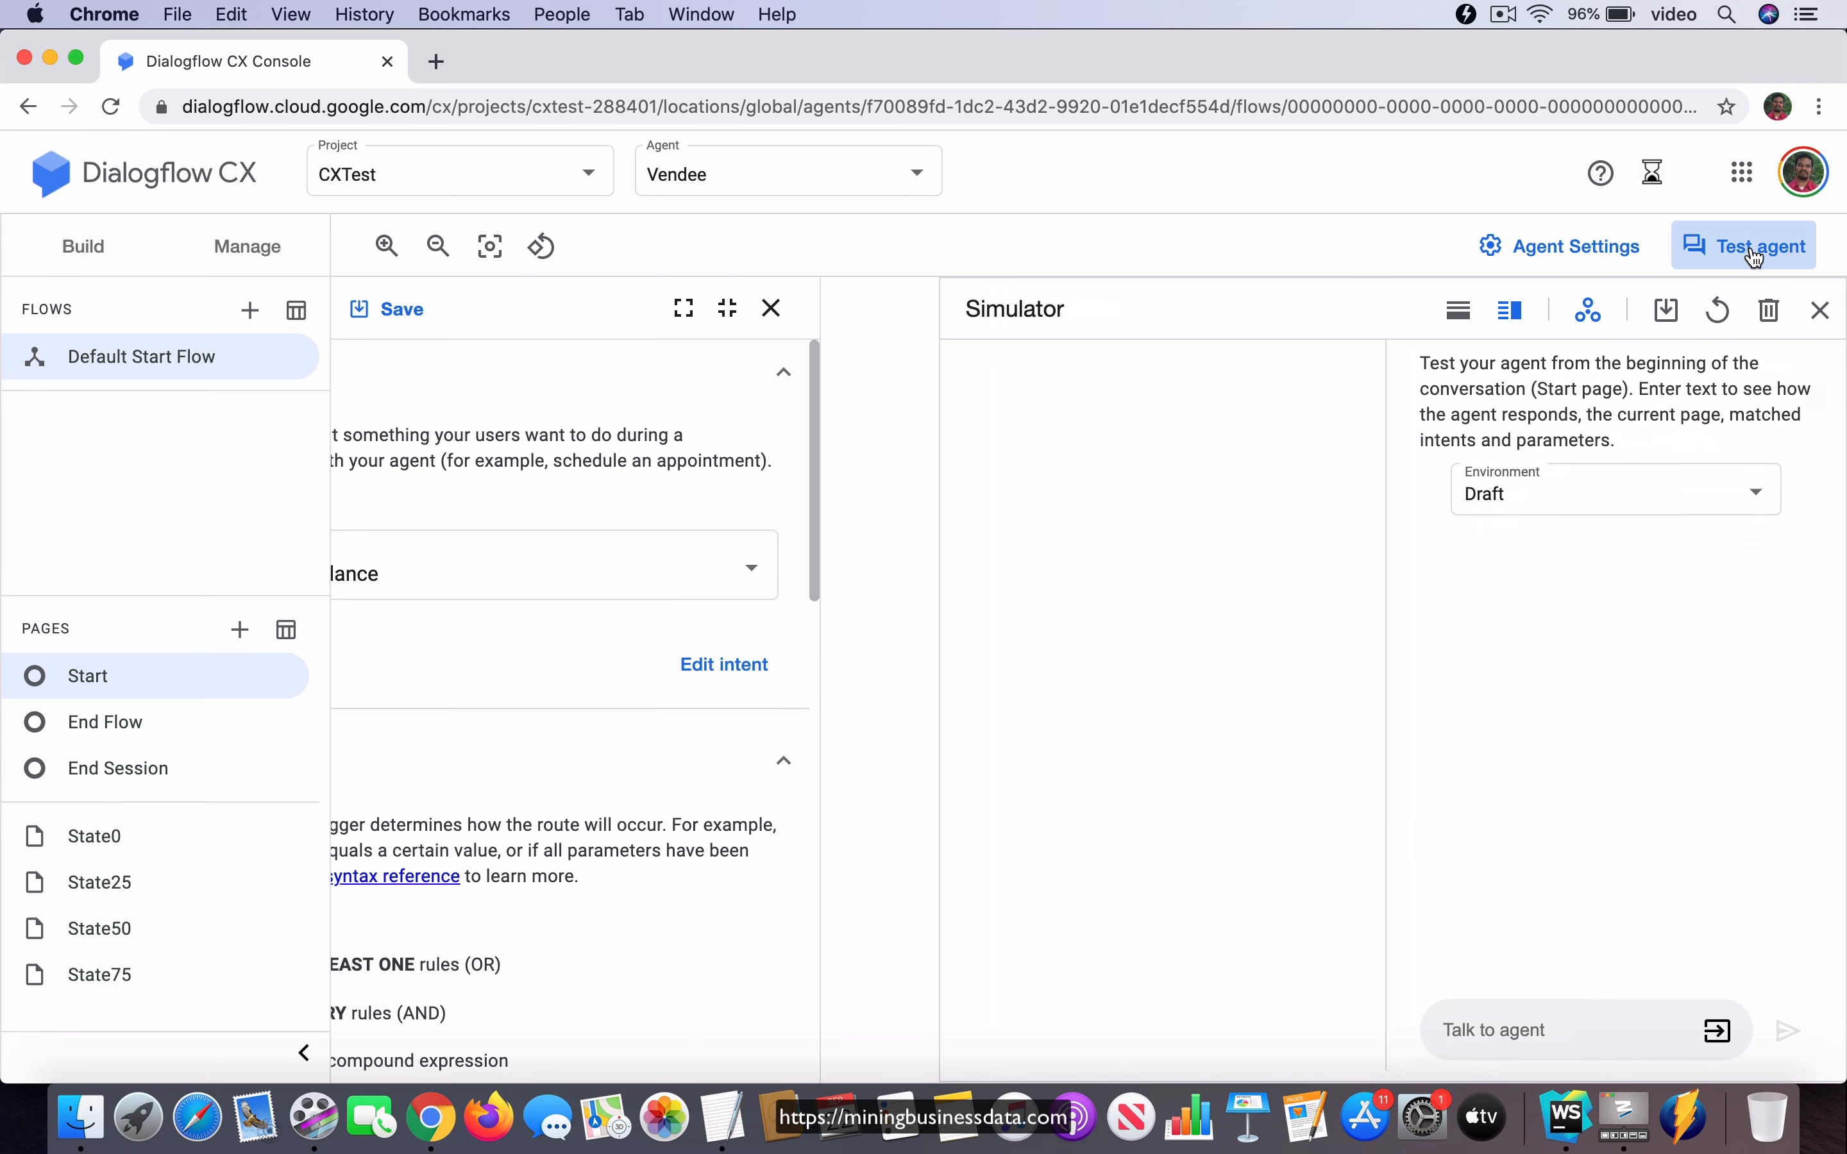
left_click(1497, 1033)
type("hello")
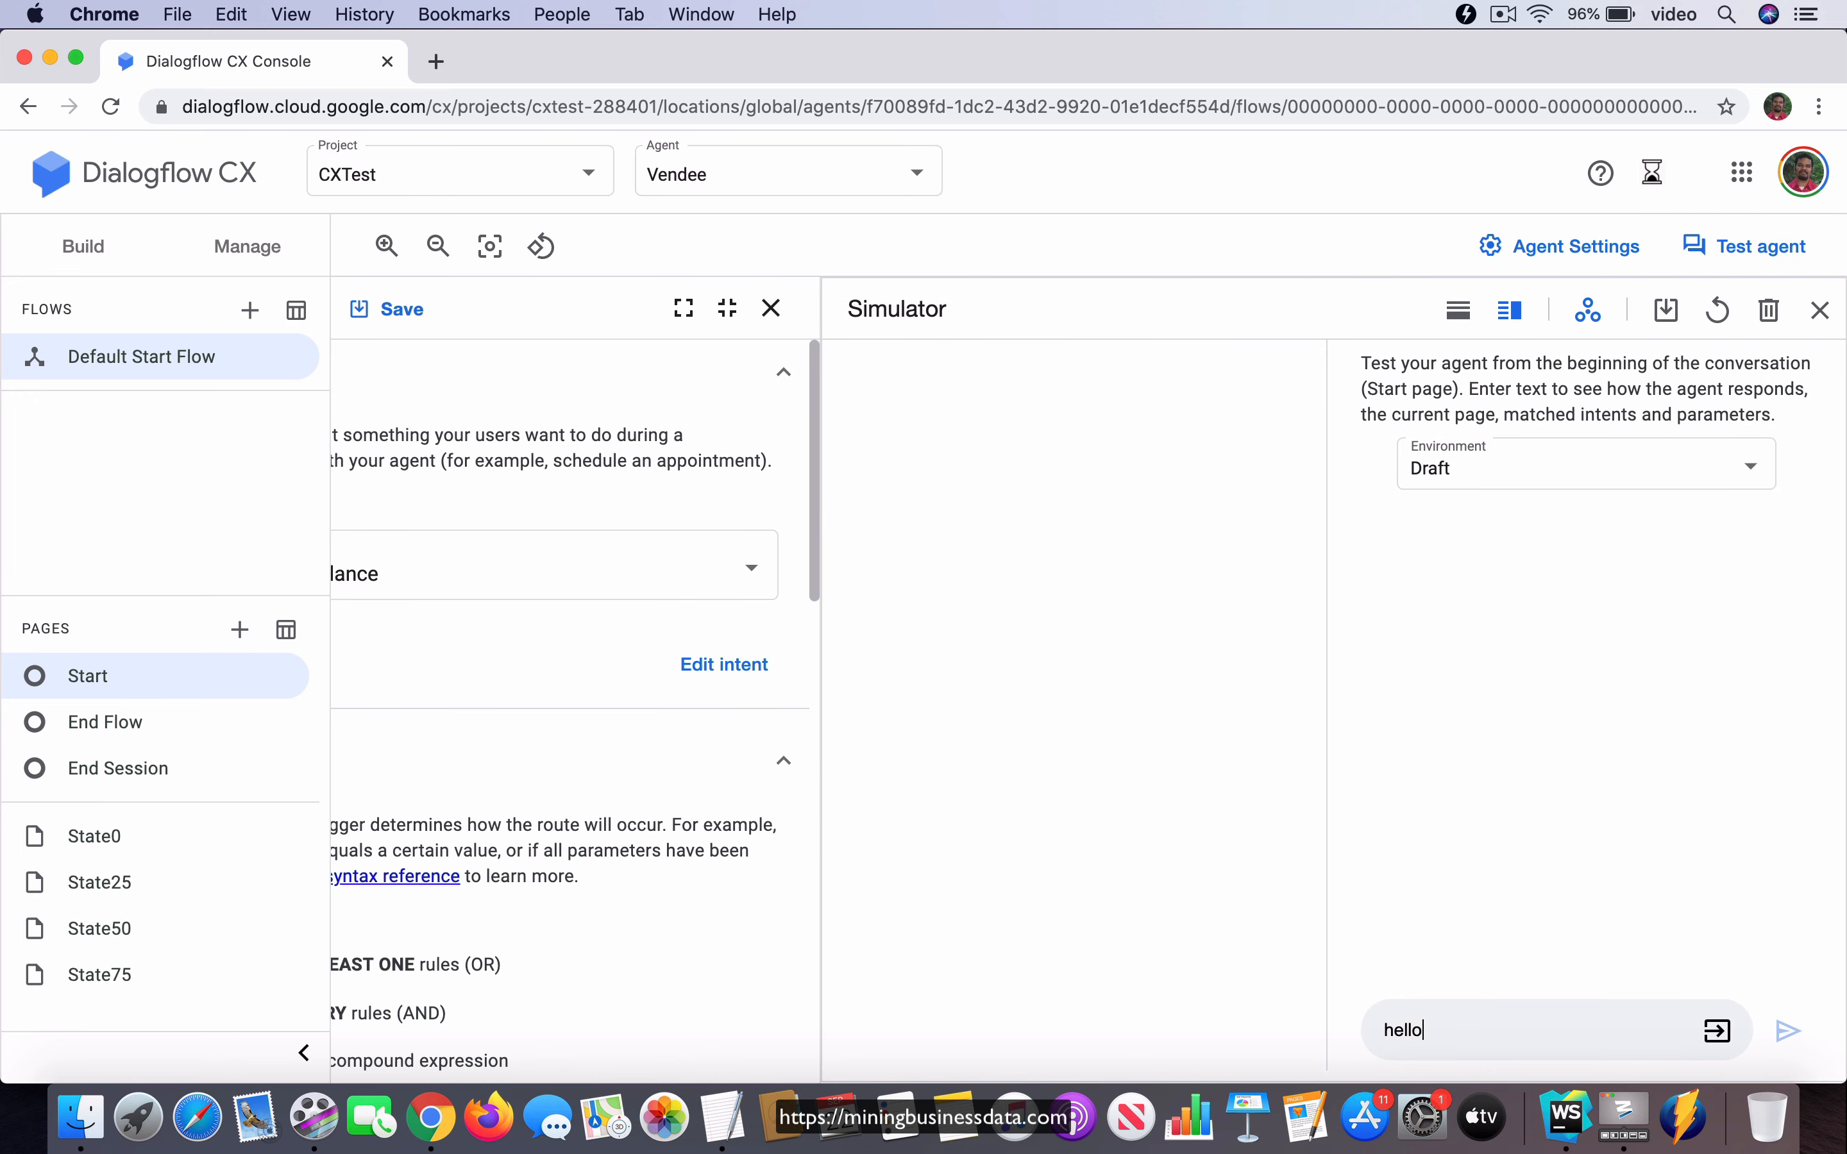
key("Return")
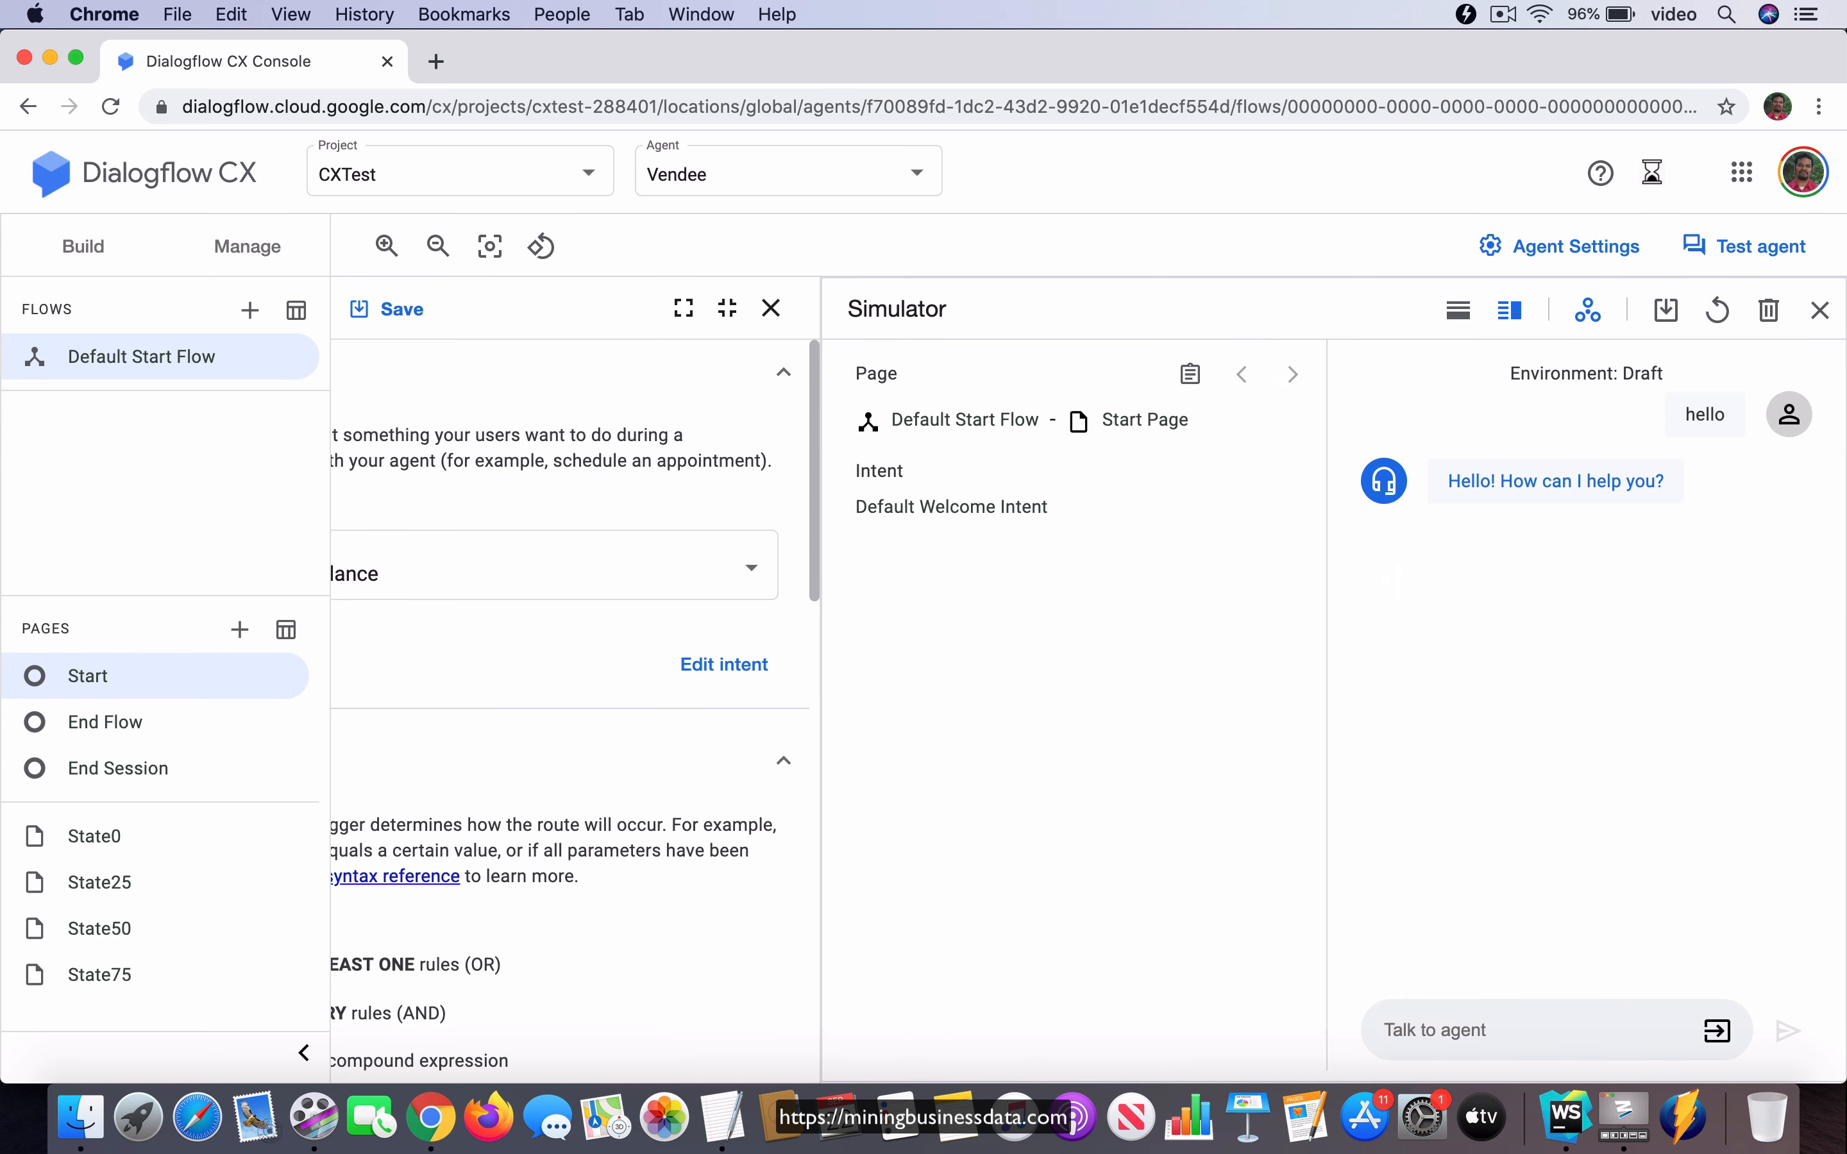
type("what is my balance")
key("Return")
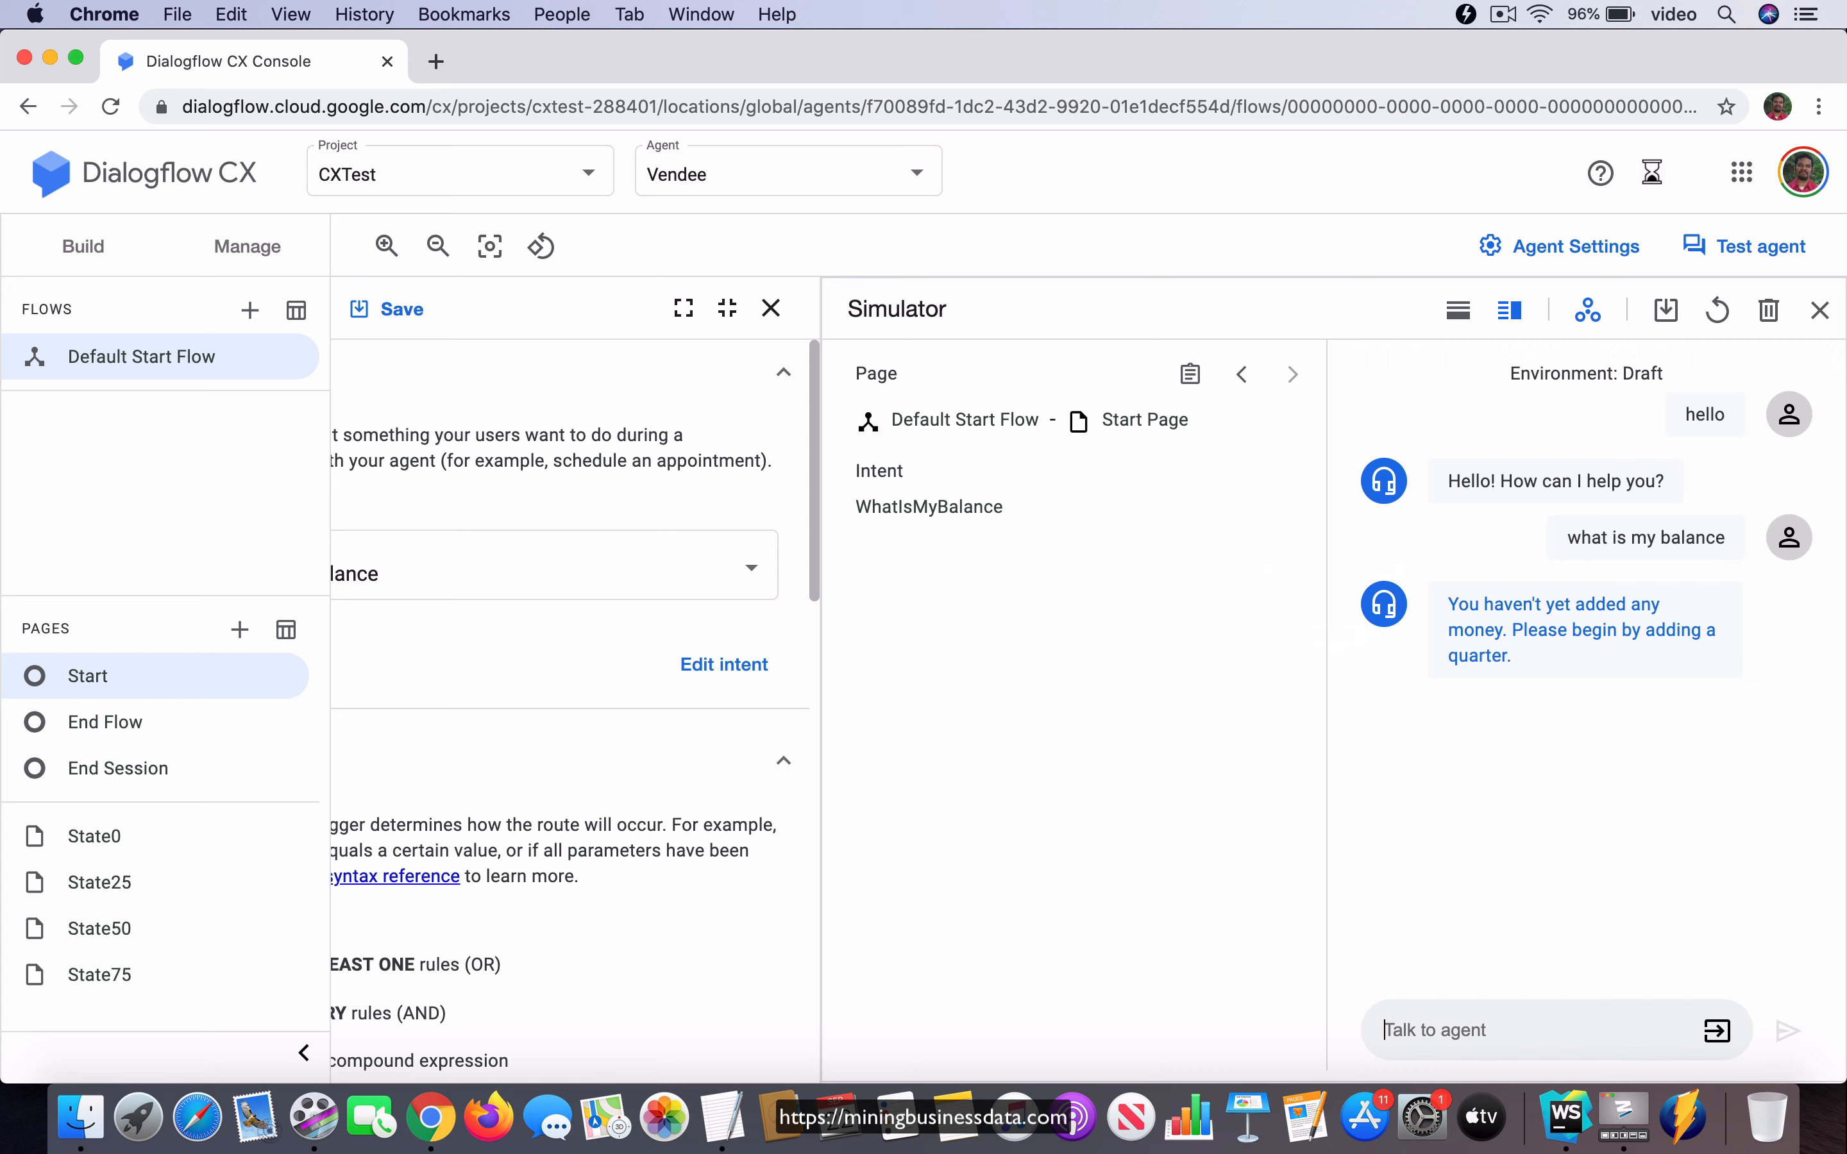
left_click(1823, 313)
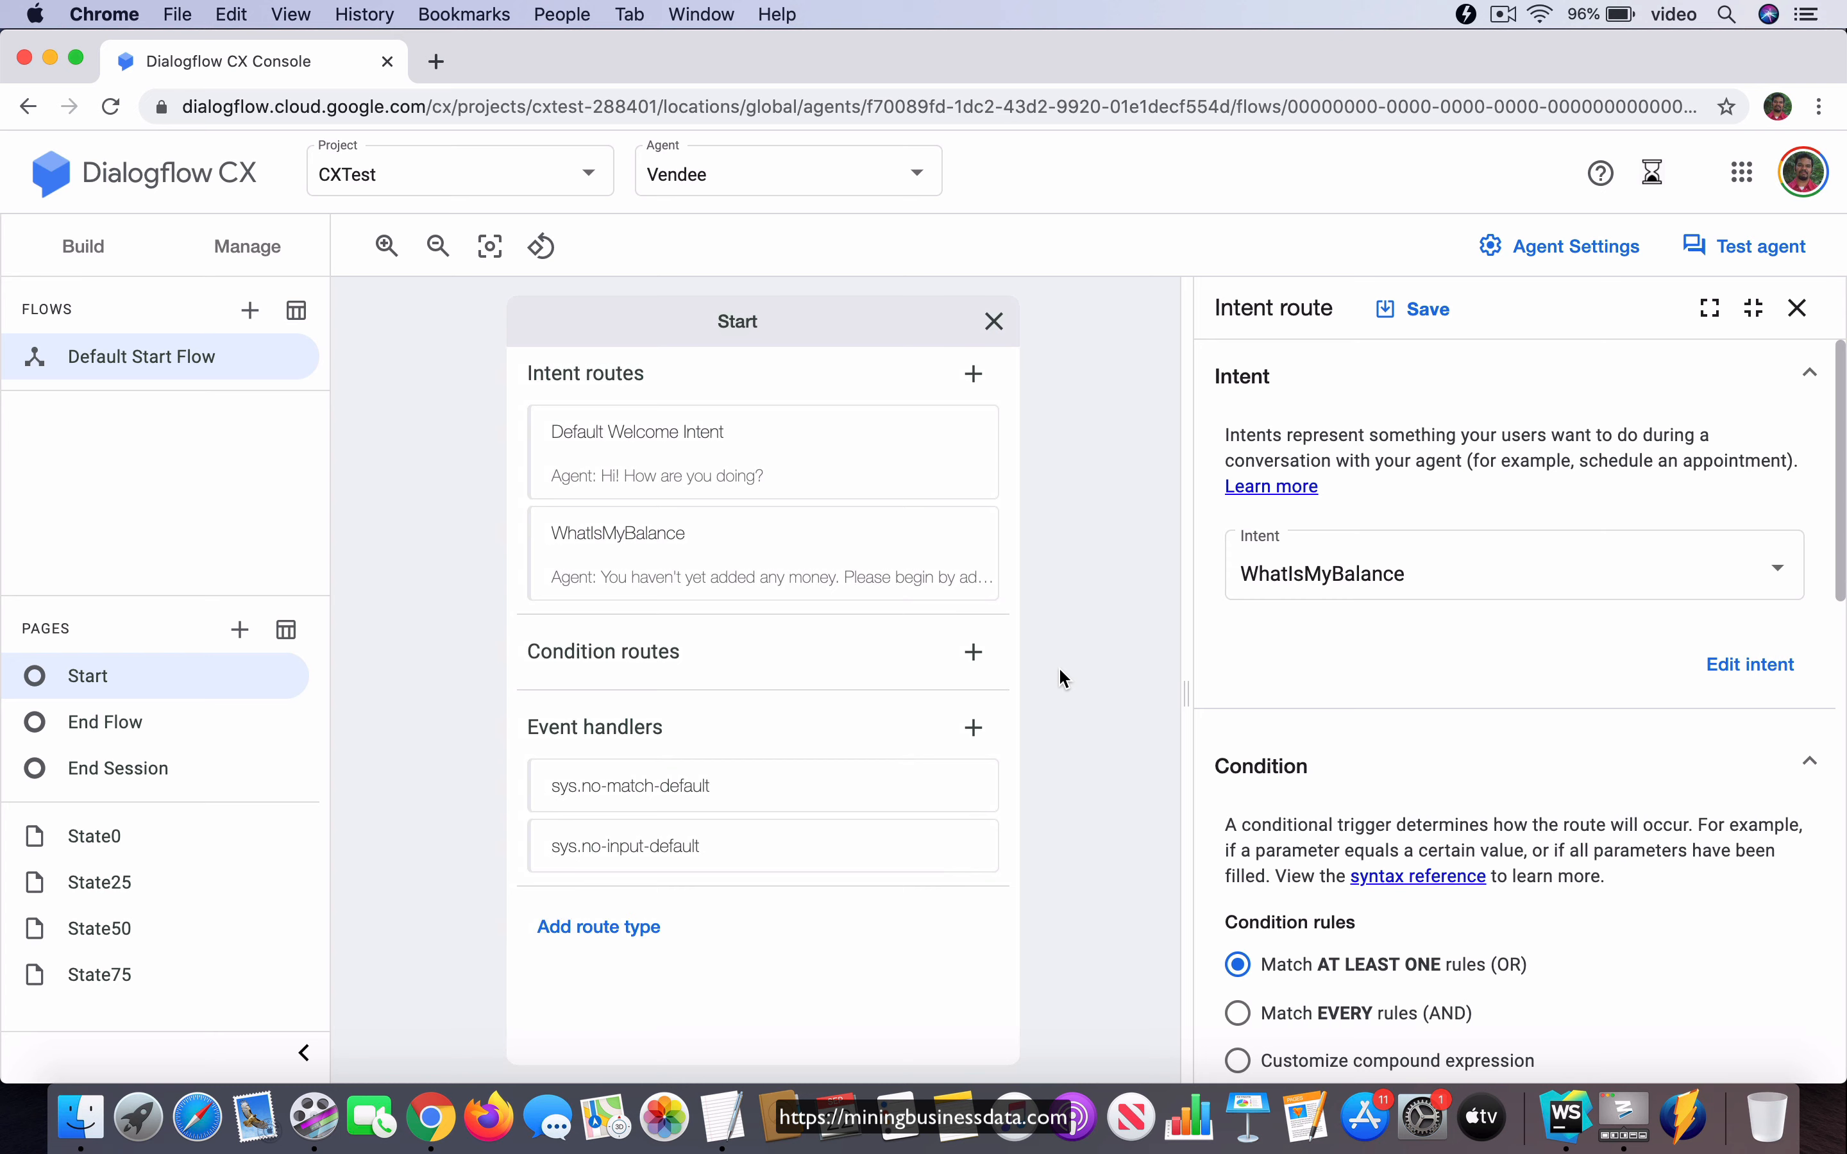
- Add another intent route to the Start page using a new intent named AddAQuarter
left_click(975, 373)
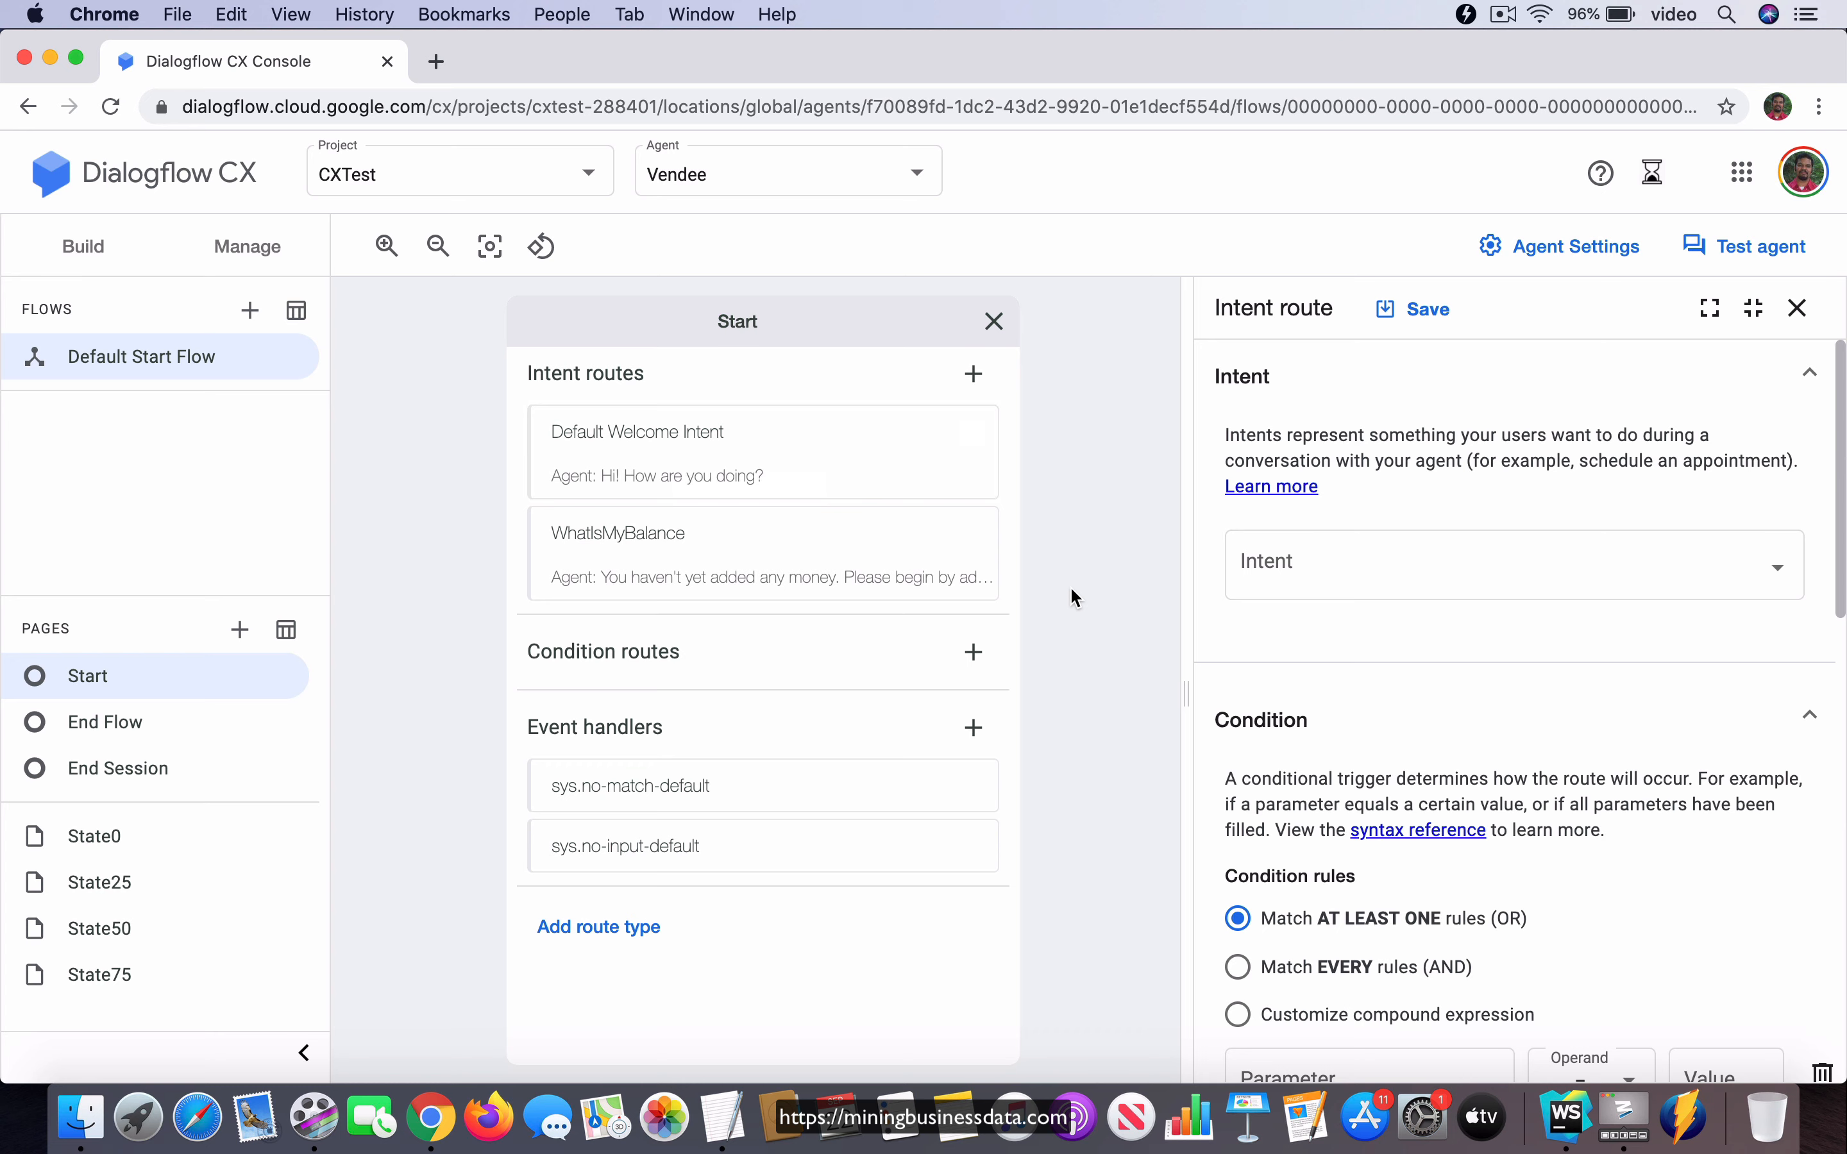
left_click(1759, 563)
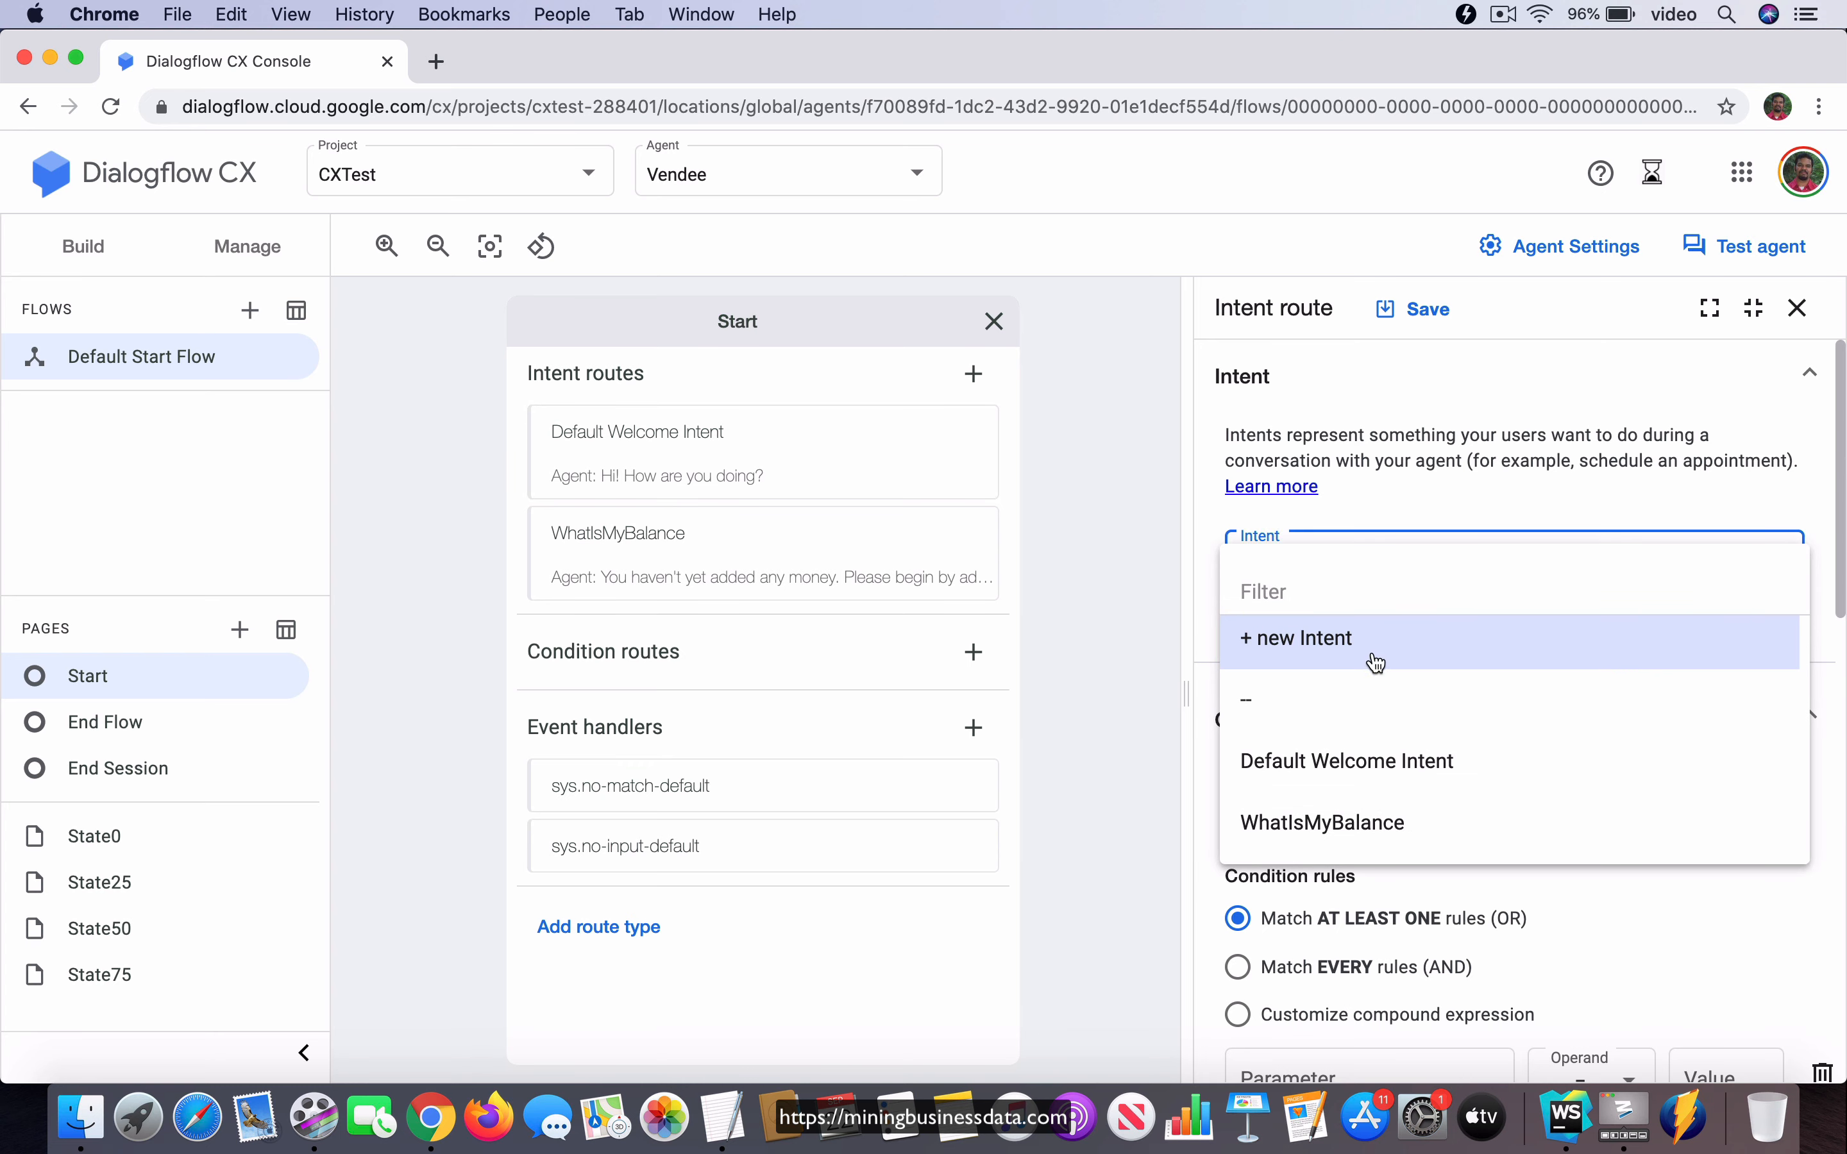
left_click(1310, 645)
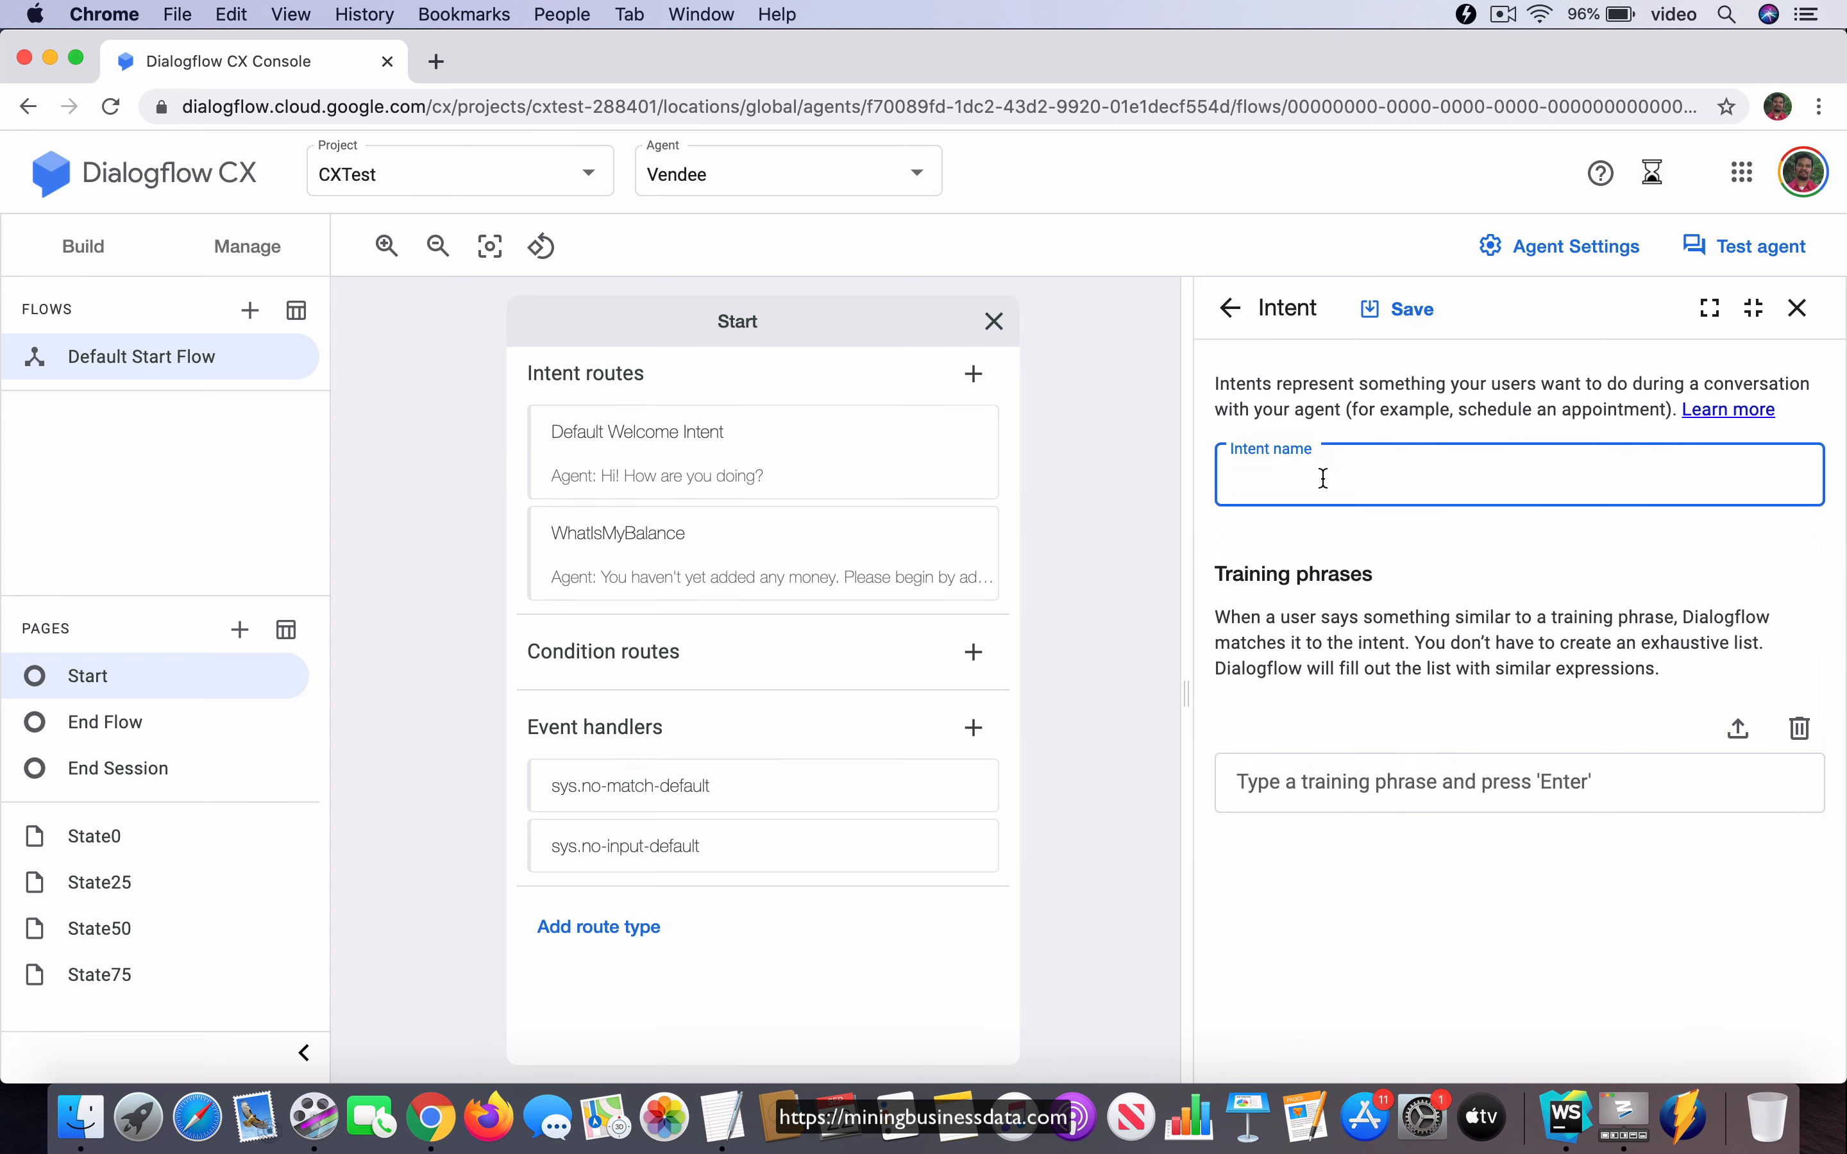
type("AddAQuarter")
- Add the training phrase "Add a quarter" to the new intent and save the intent
left_click(1339, 783)
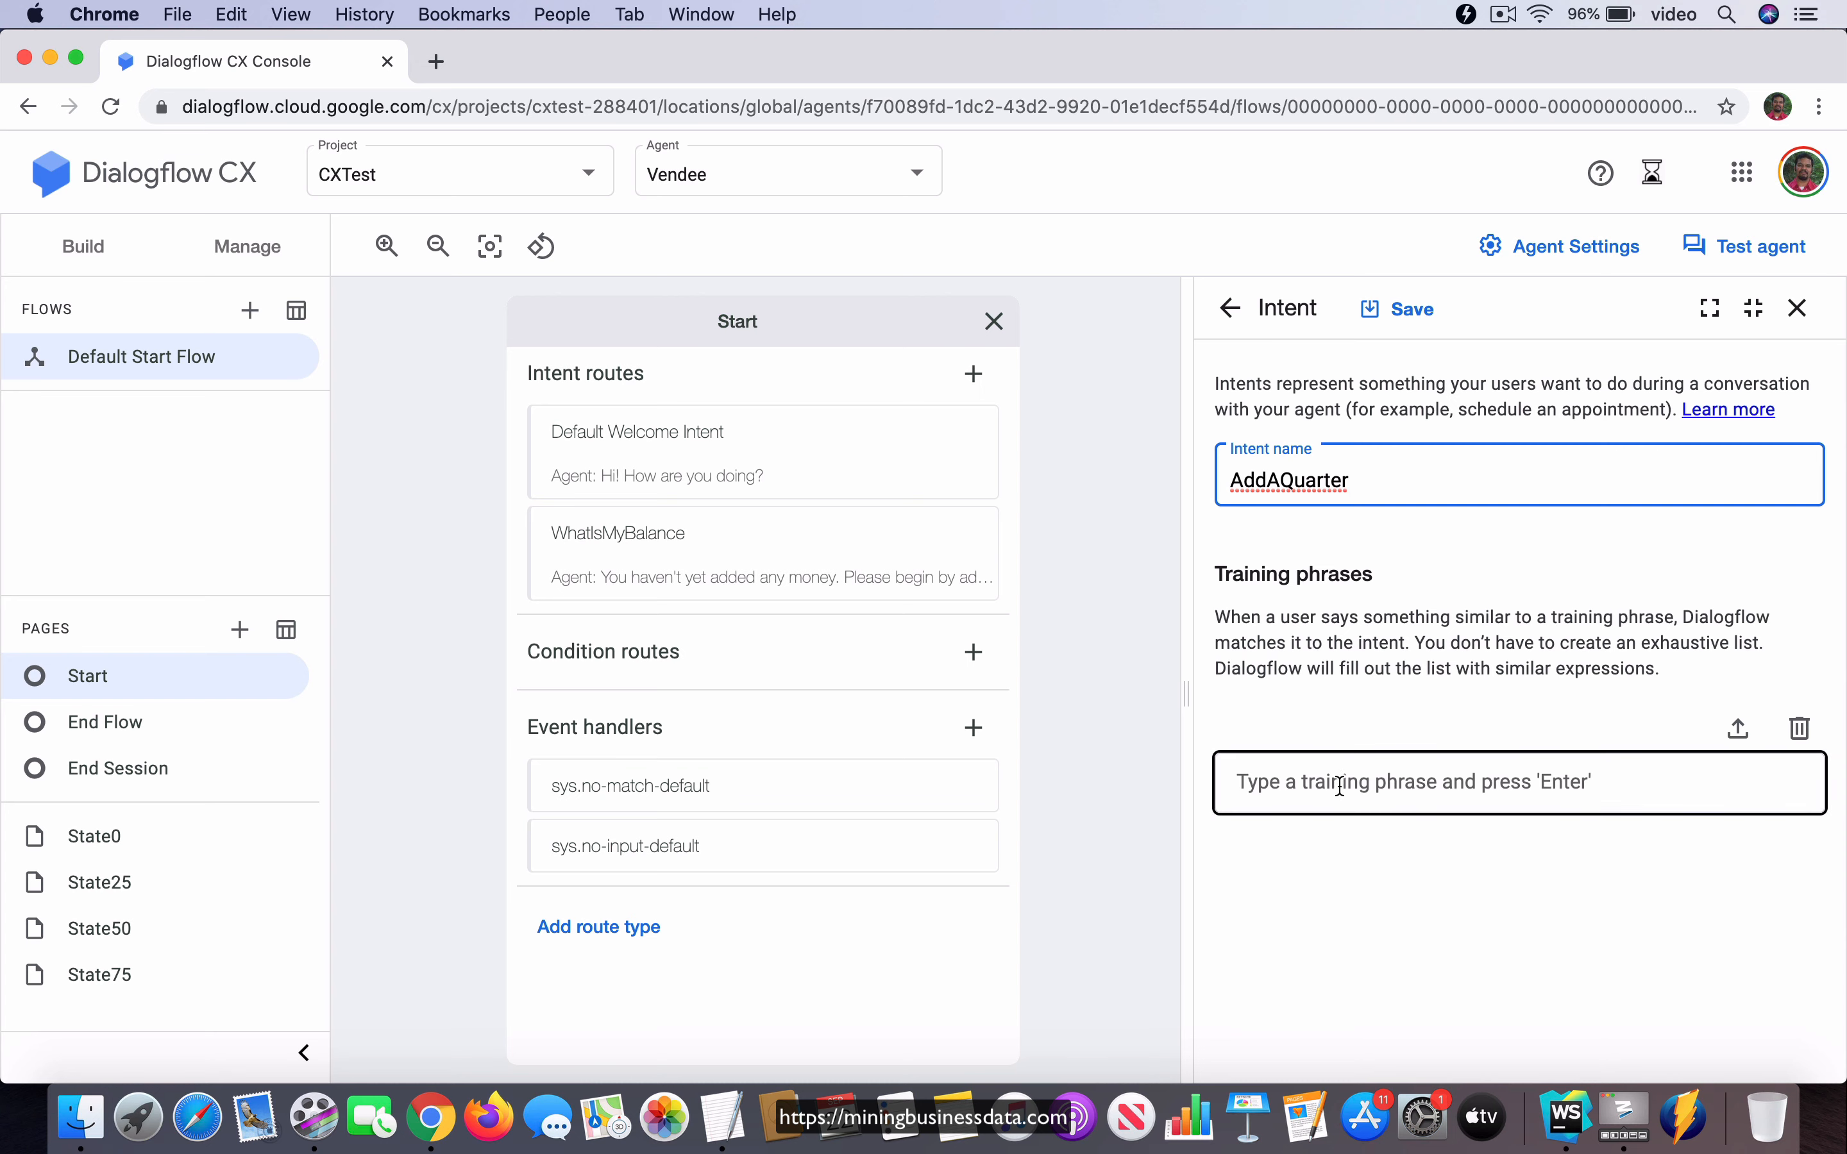
type("Add a ")
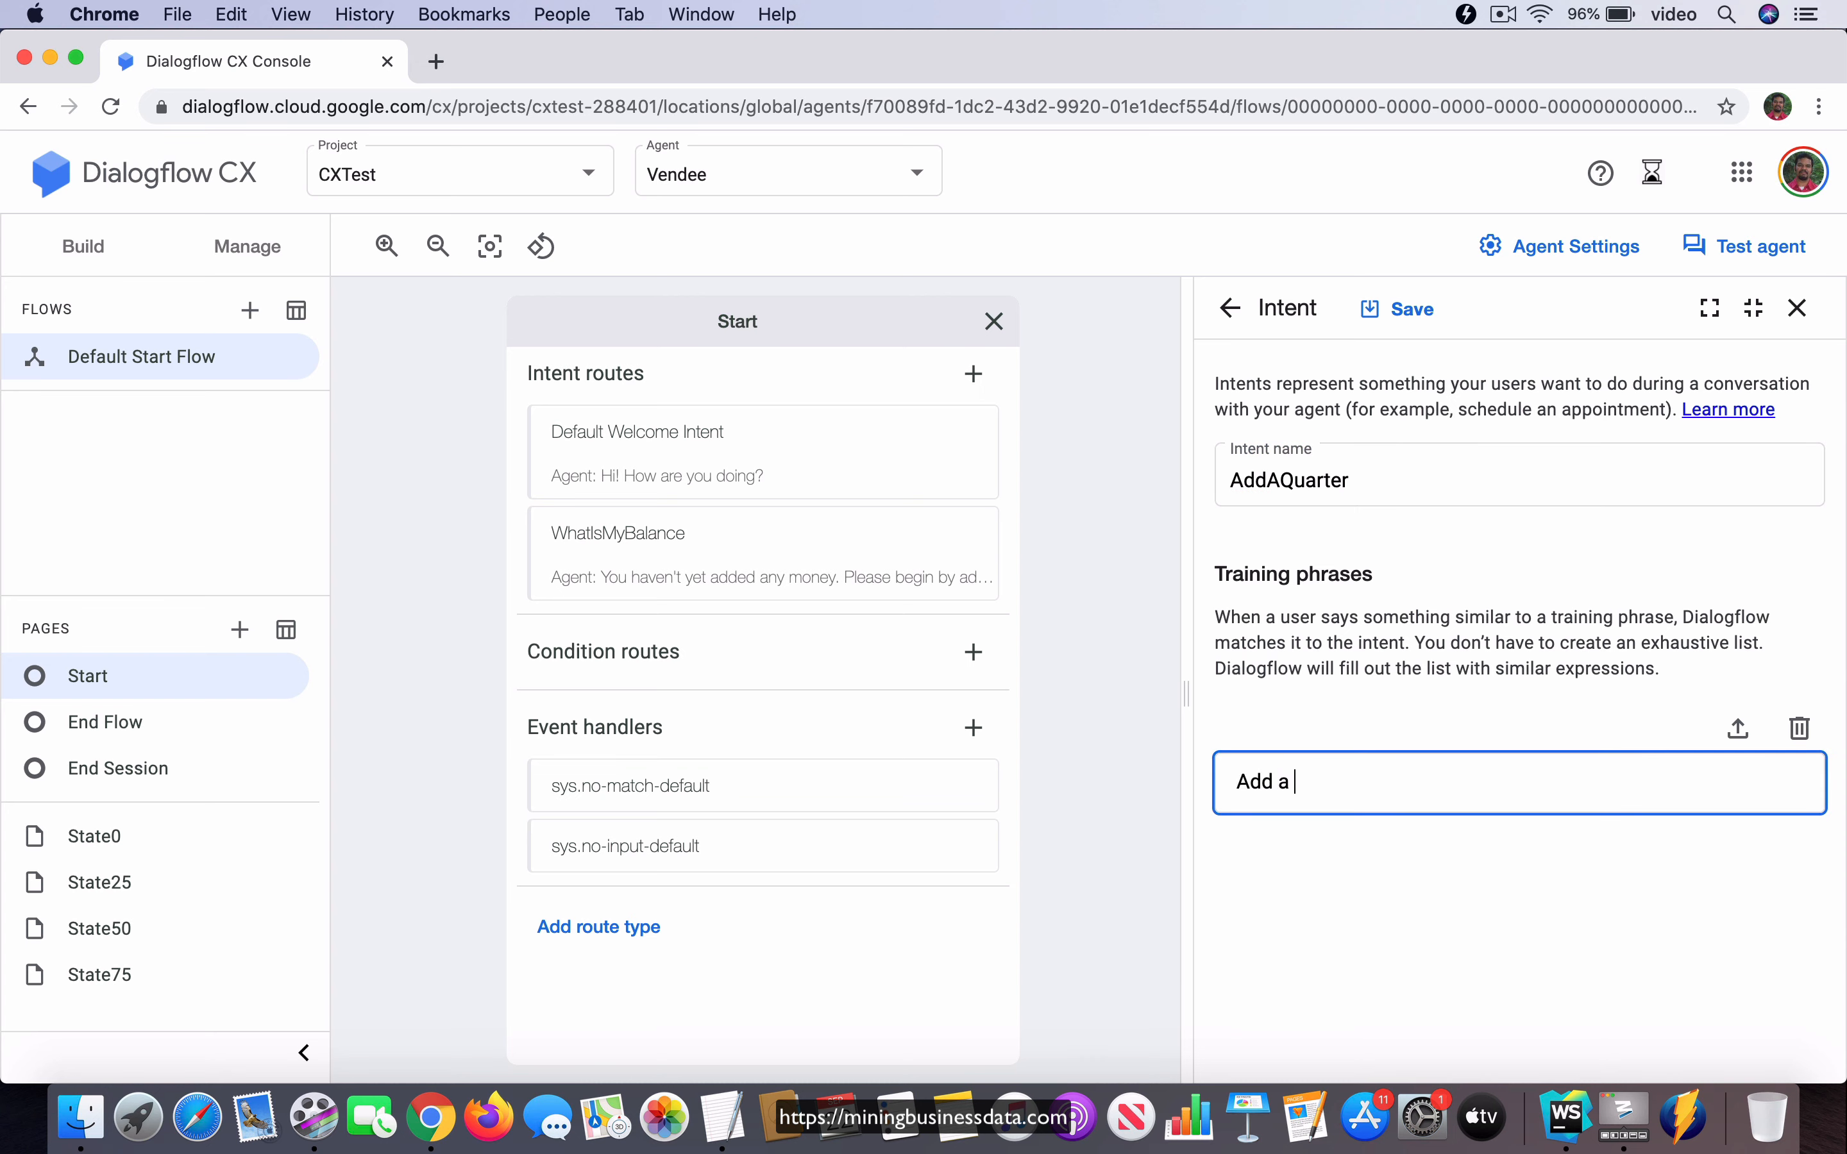
type("quarter")
key("Return")
left_click(1401, 309)
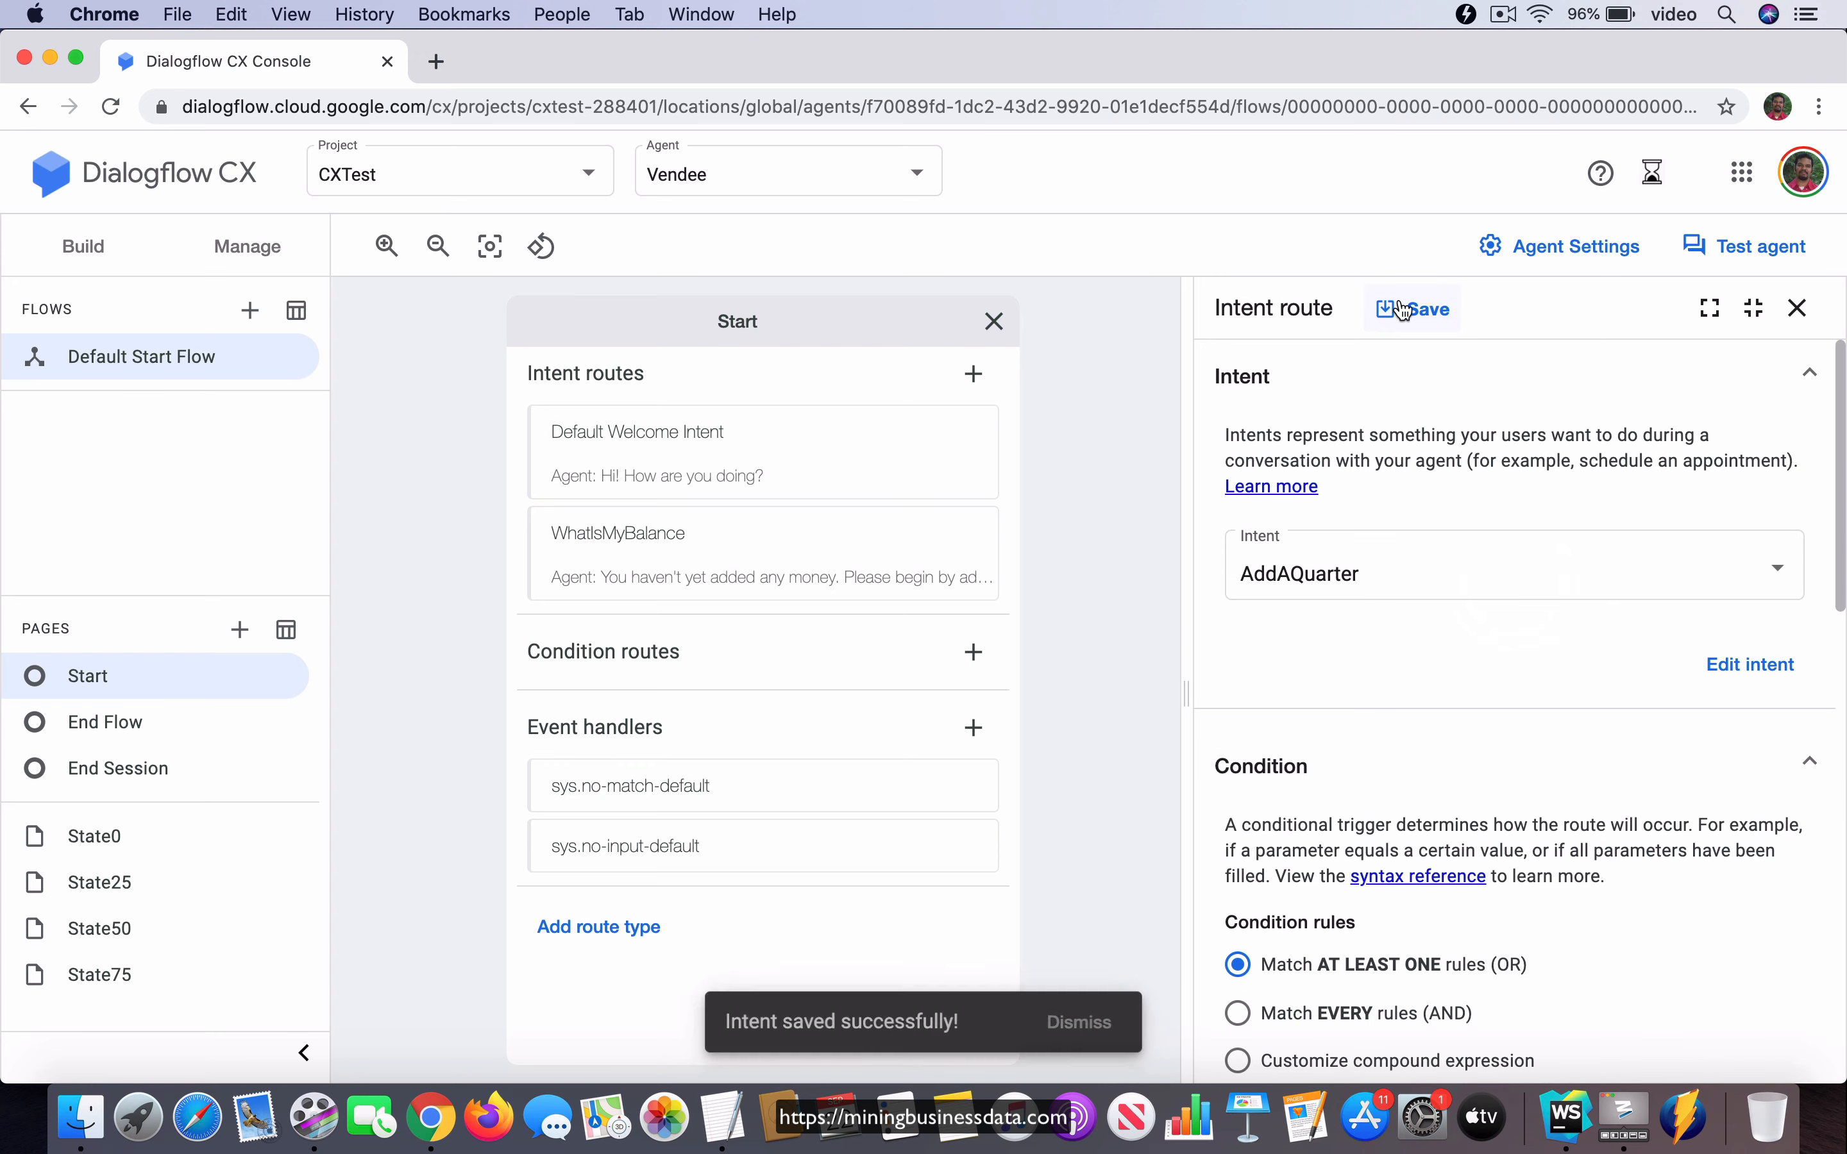
- Set the AddAQuarter route's agent response to "OK I added a quarter."
scroll(1428, 597, "down", 10)
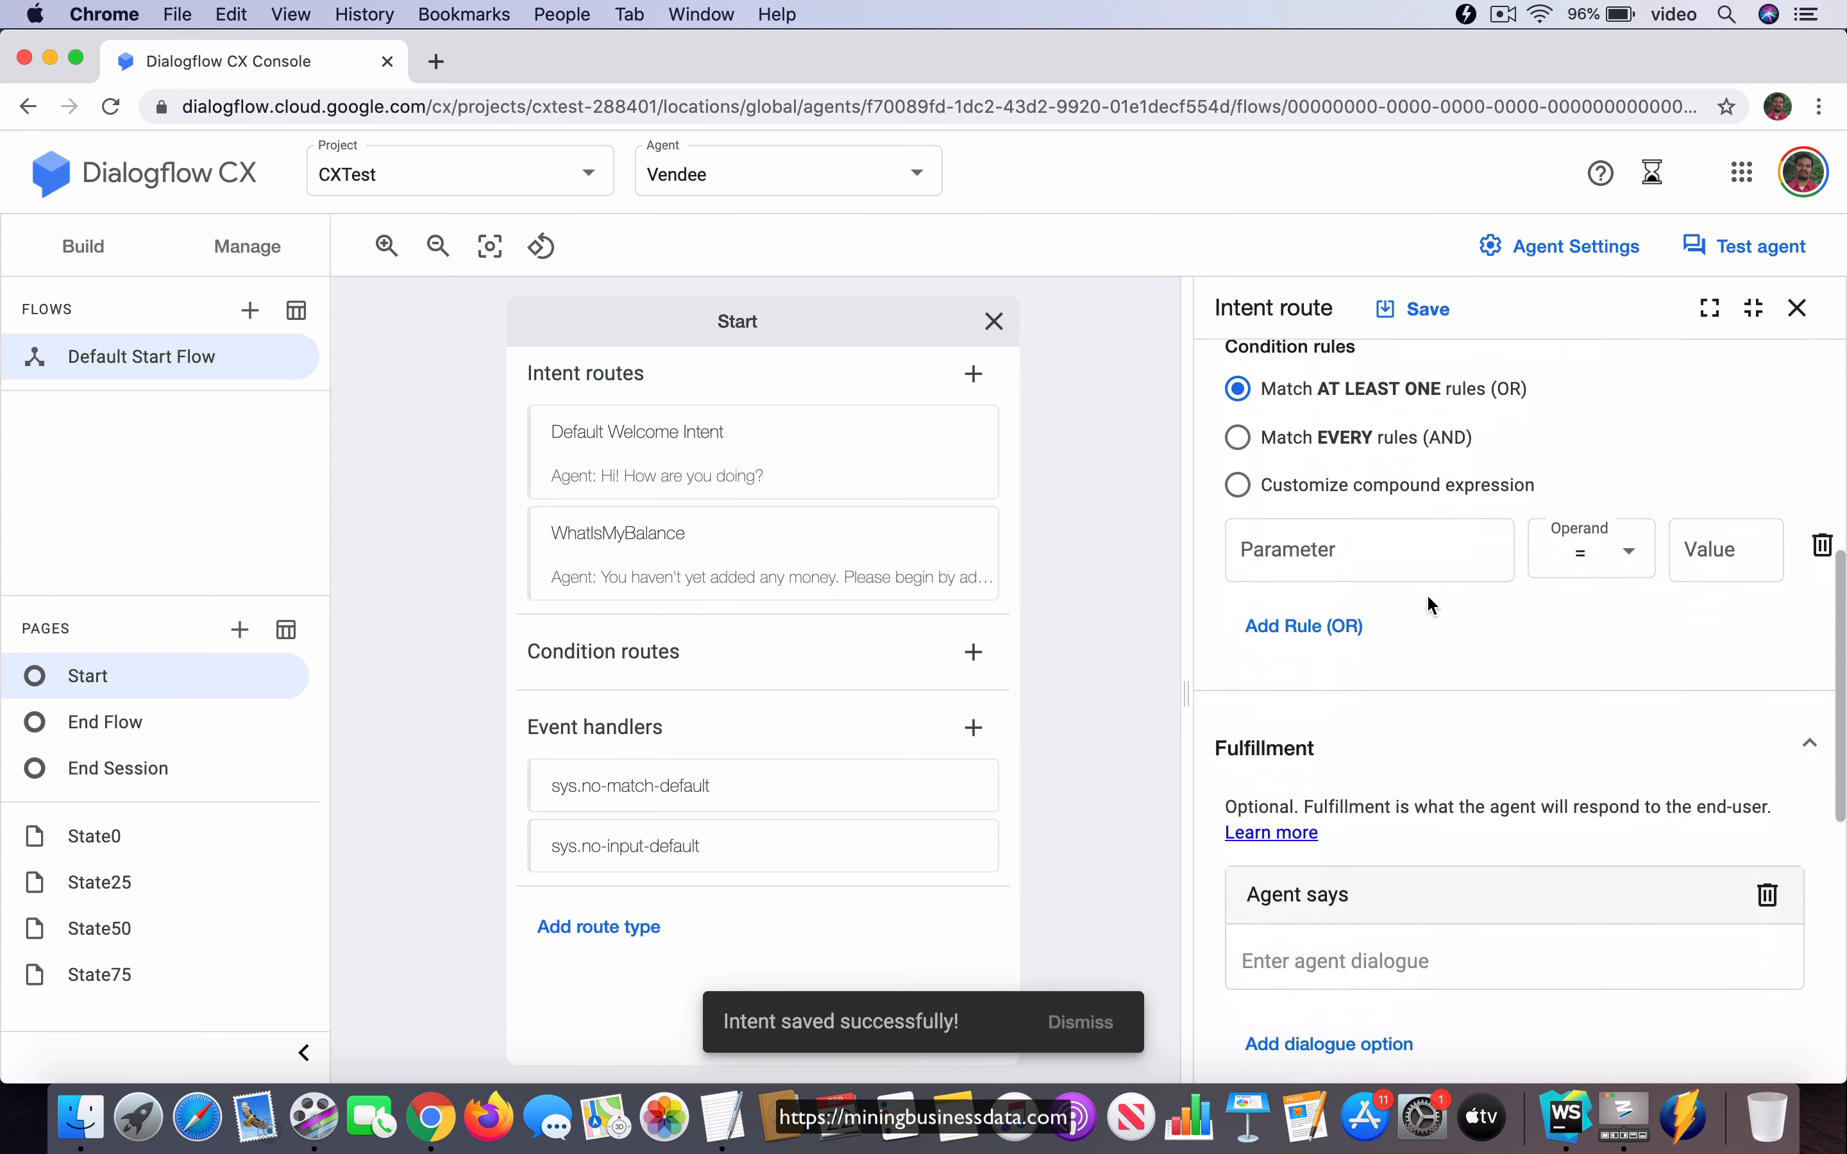
left_click(1329, 624)
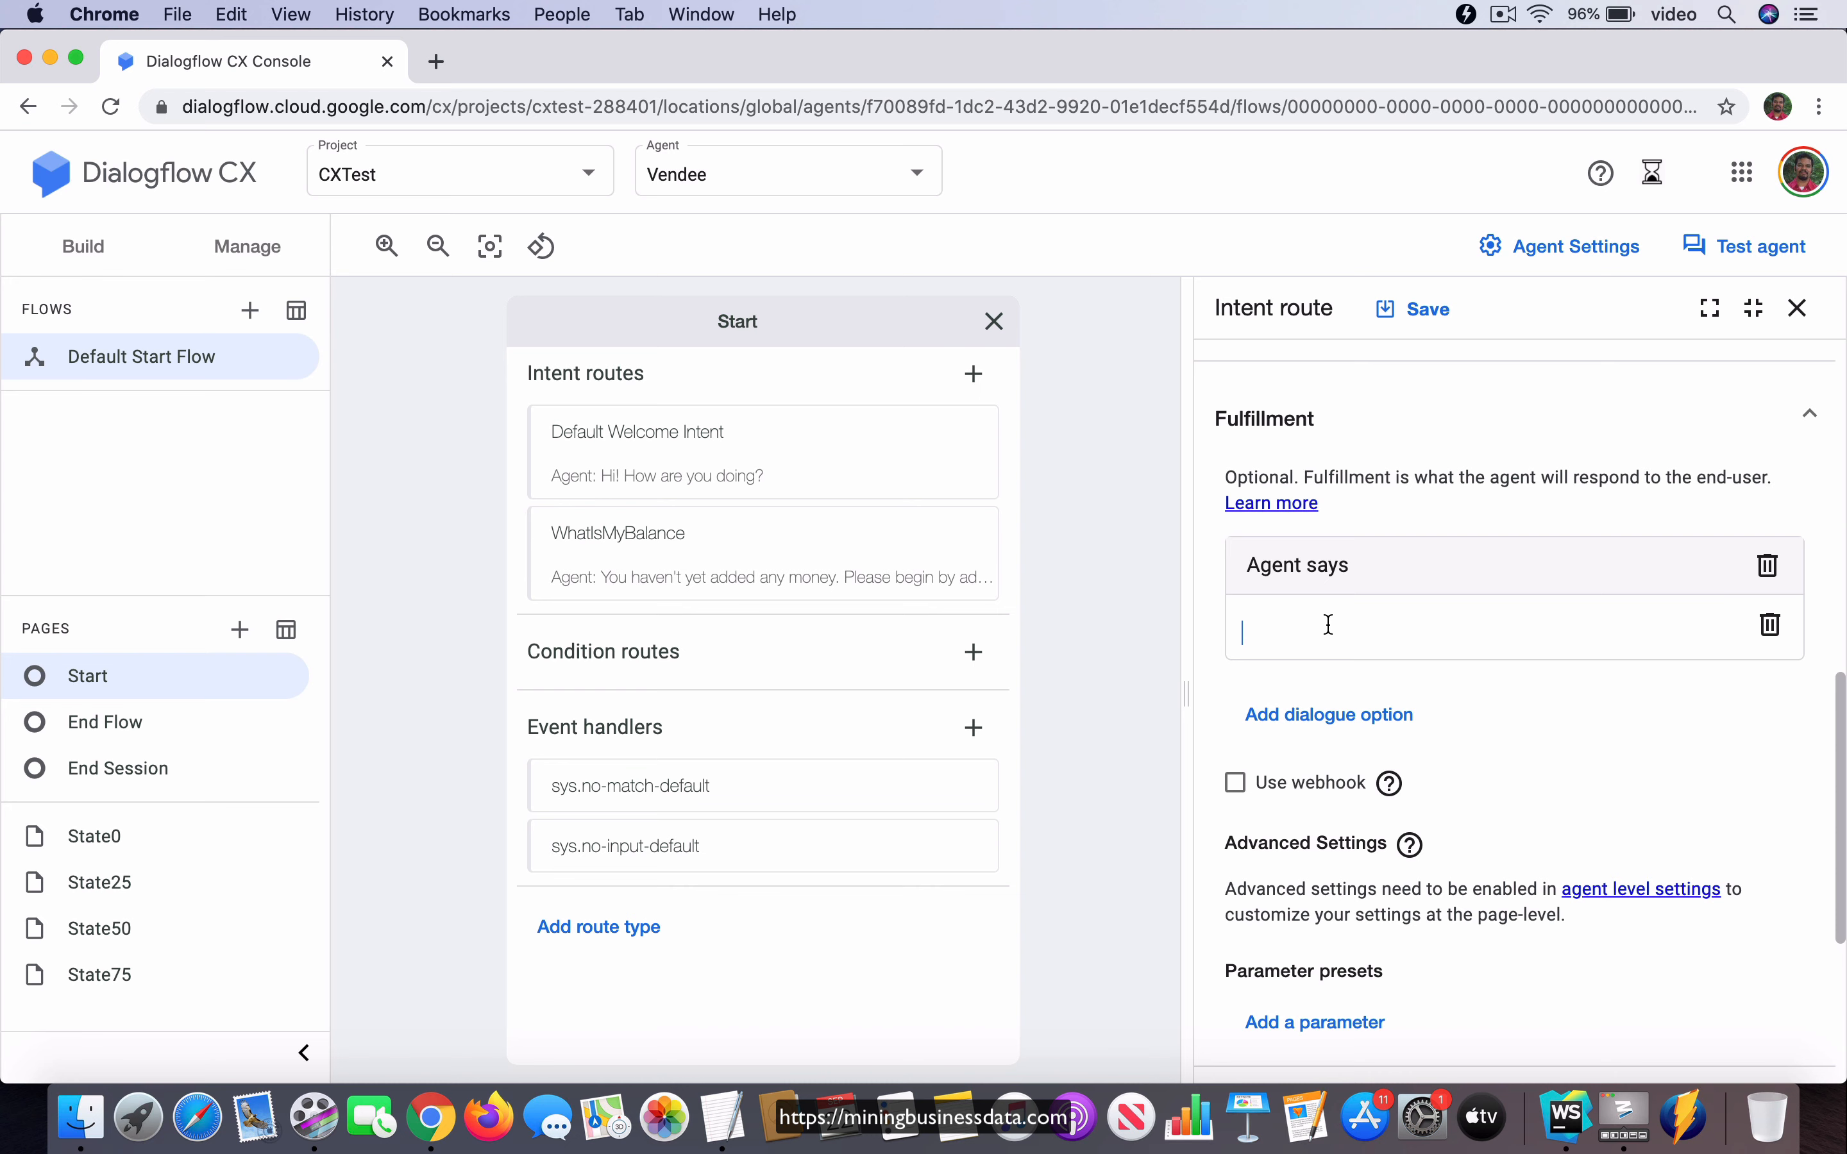
type("OK I added")
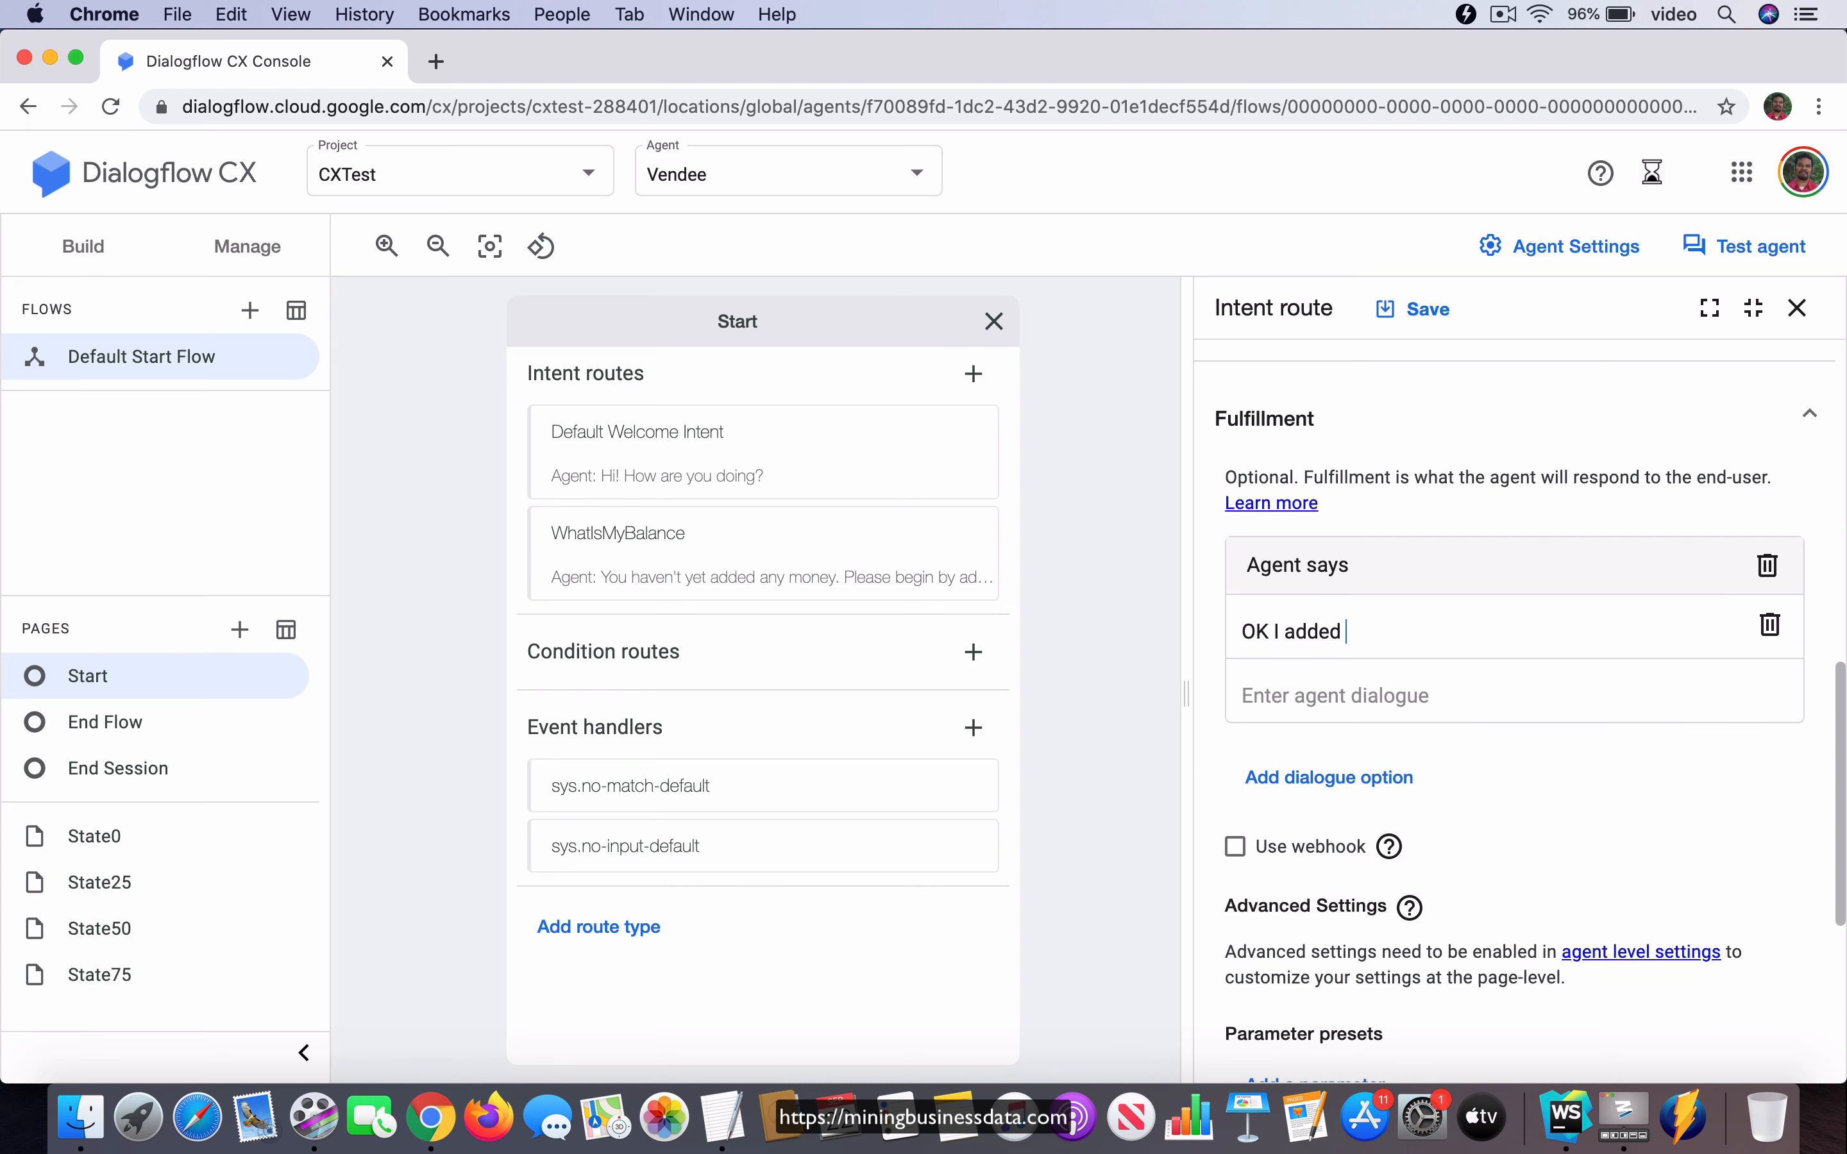
type(" a quarter.")
- Make the AddAQuarter route transition to the State25 page and save the route
scroll(1507, 725, "down", 3)
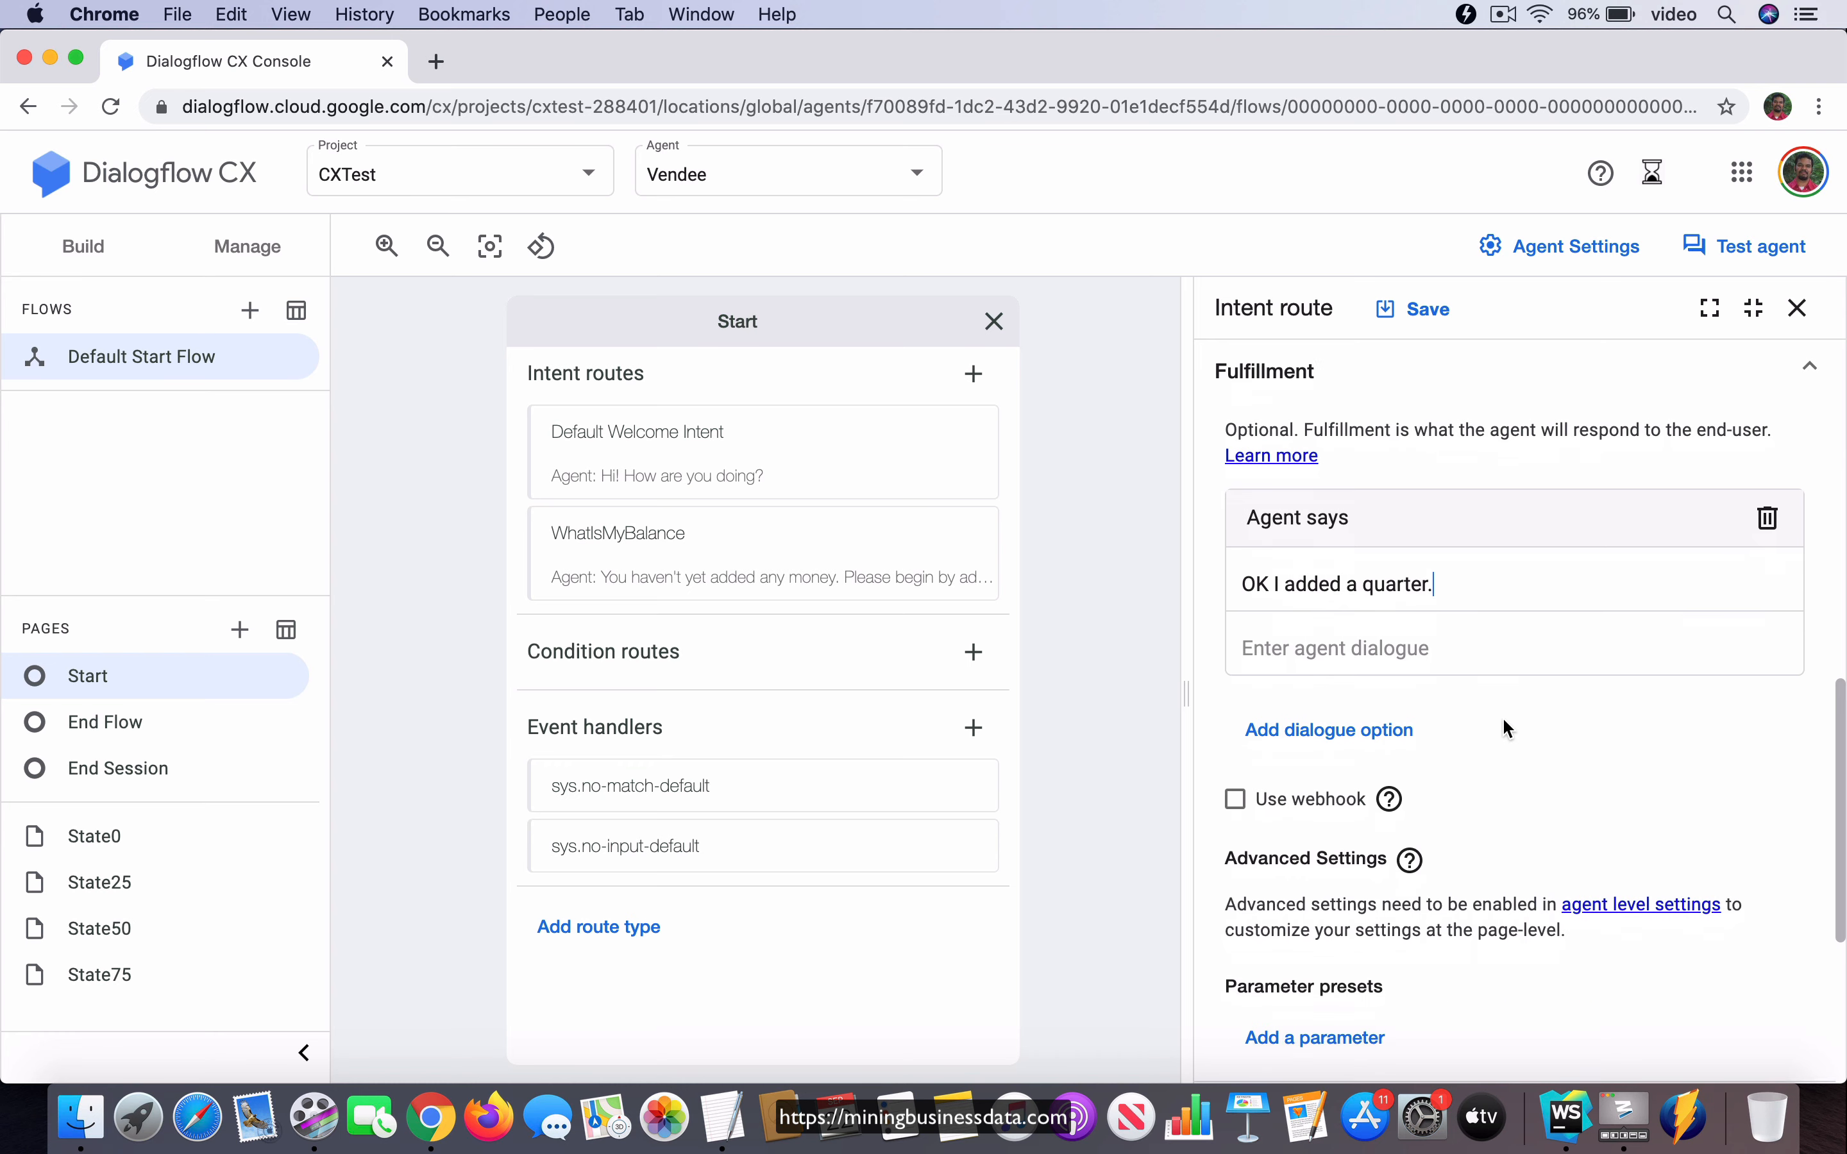
scroll(1503, 726, "down", 8)
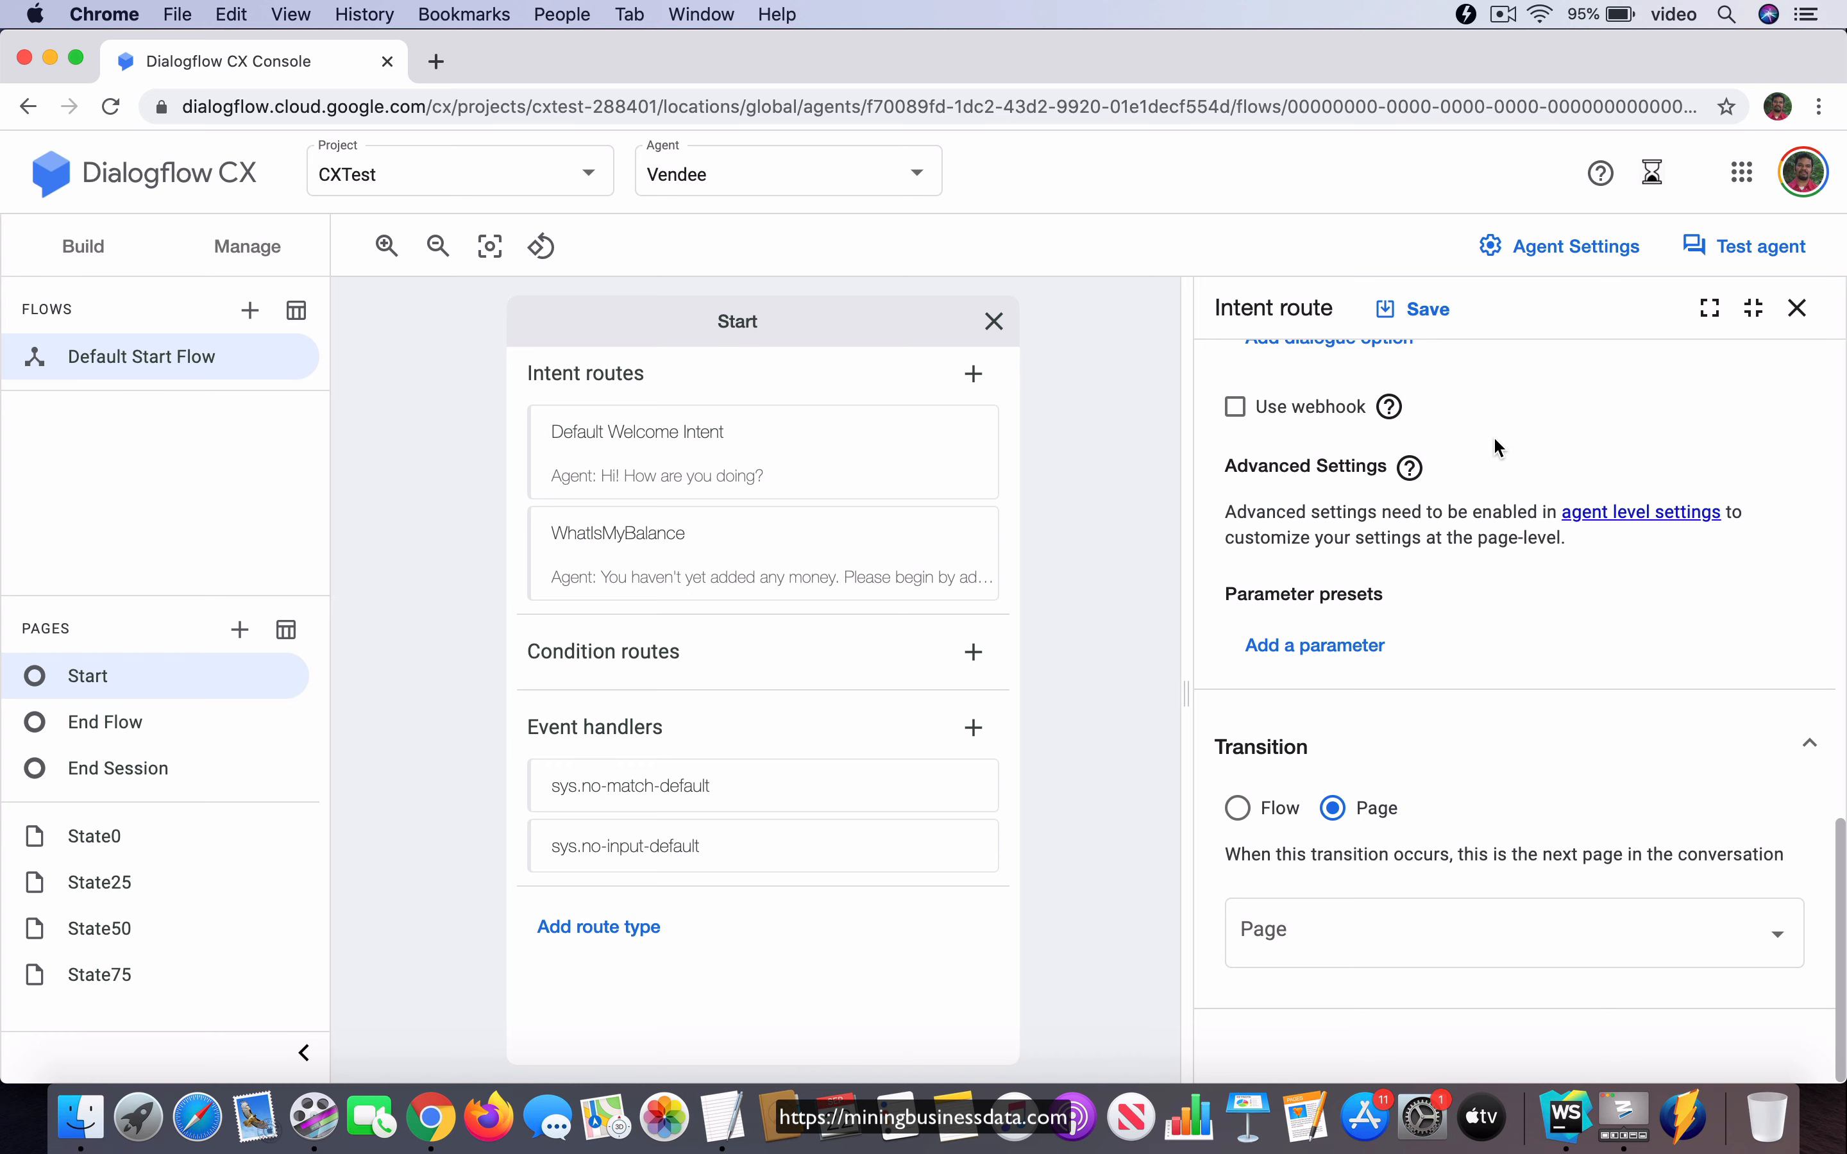
scroll(1461, 581, "up", 12)
scroll(1468, 585, "up", 3)
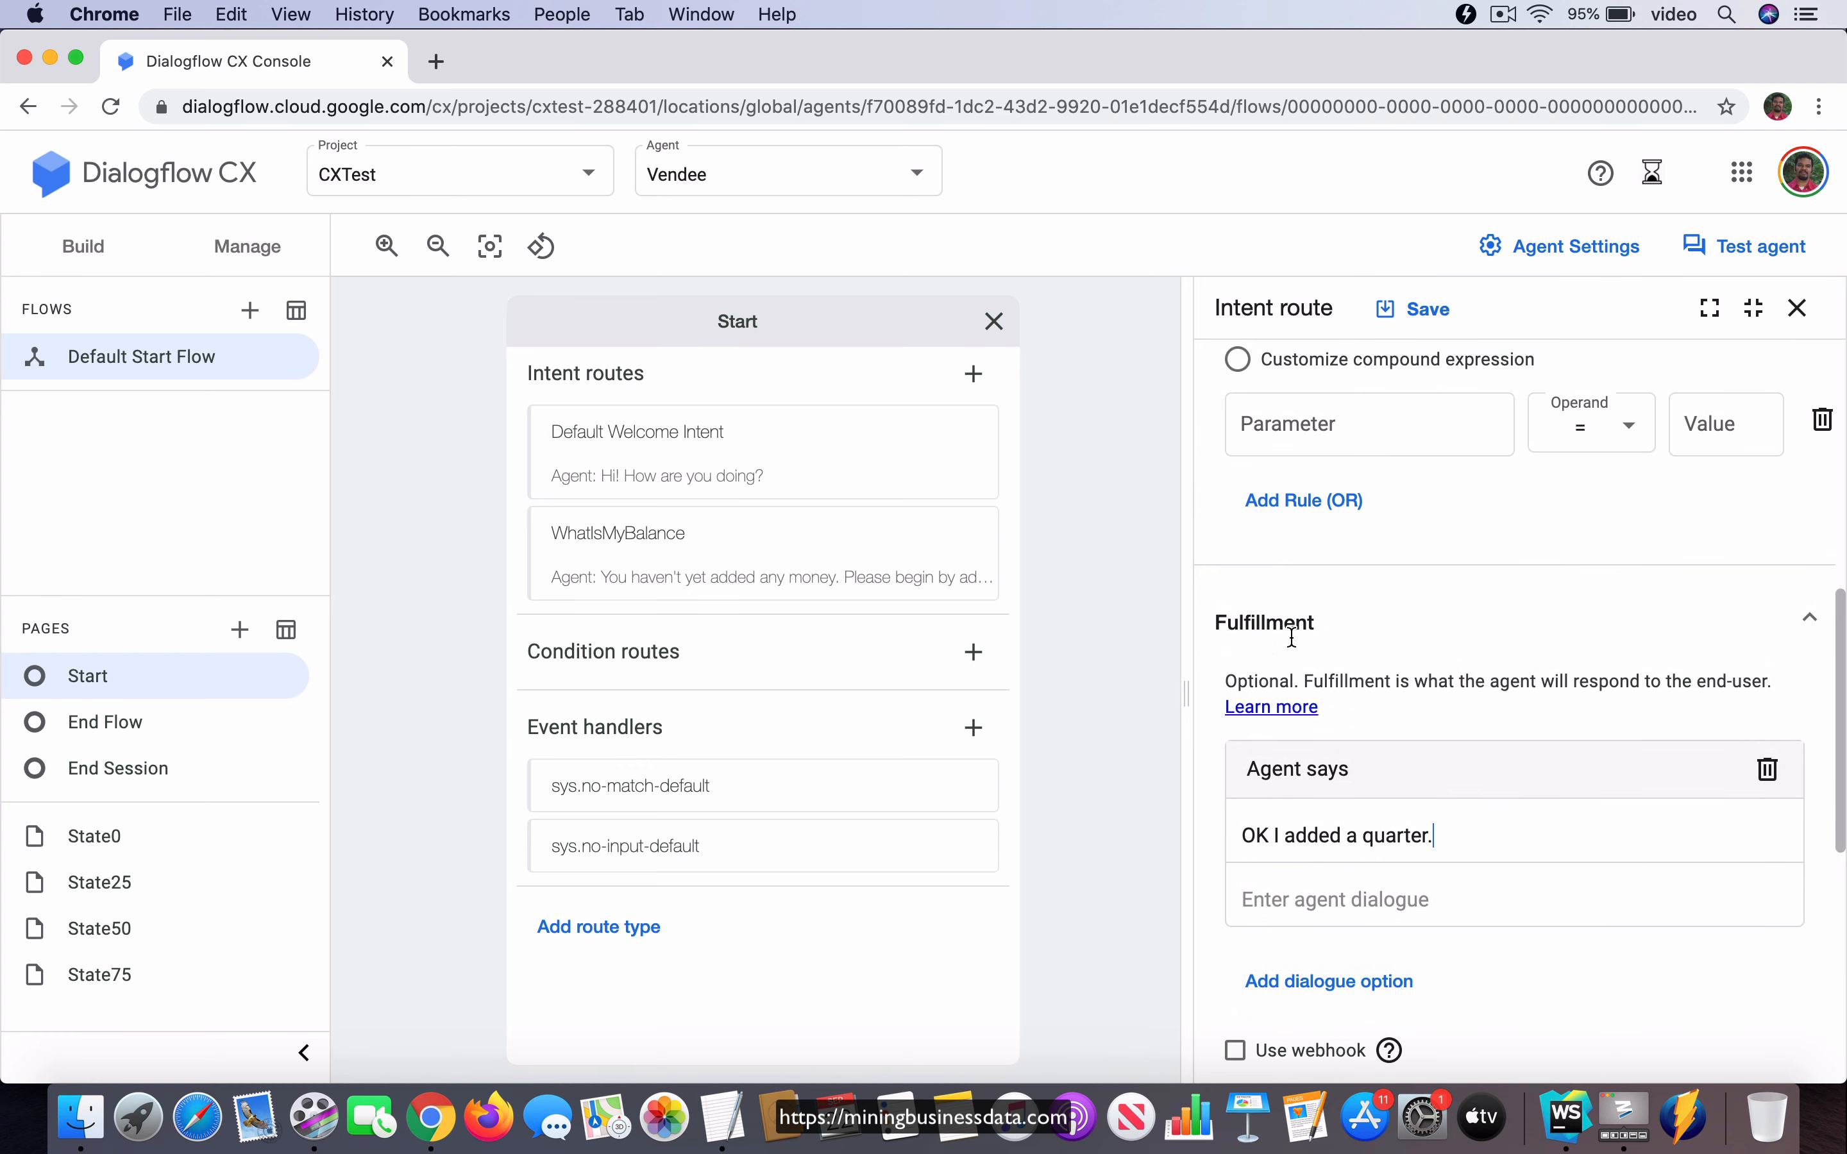
scroll(1484, 886, "down", 8)
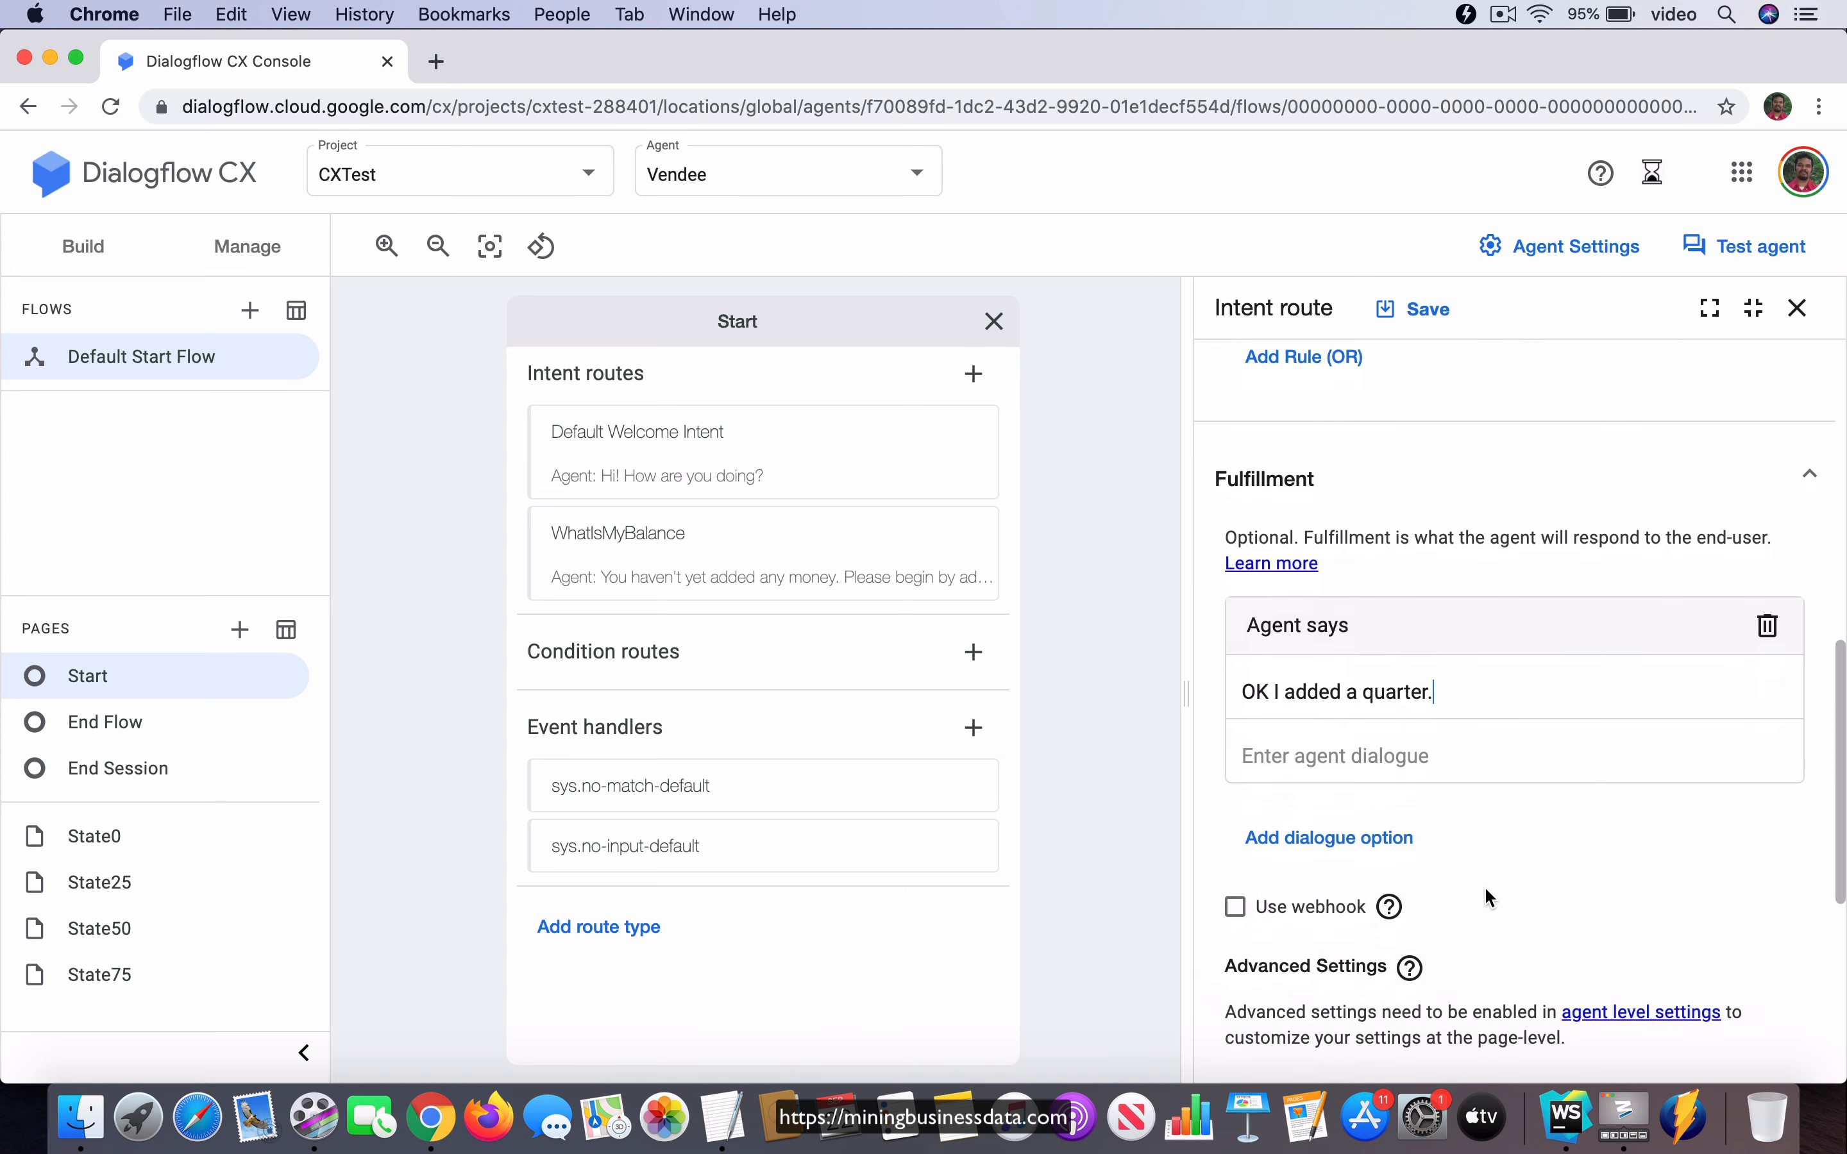
scroll(1484, 887, "down", 7)
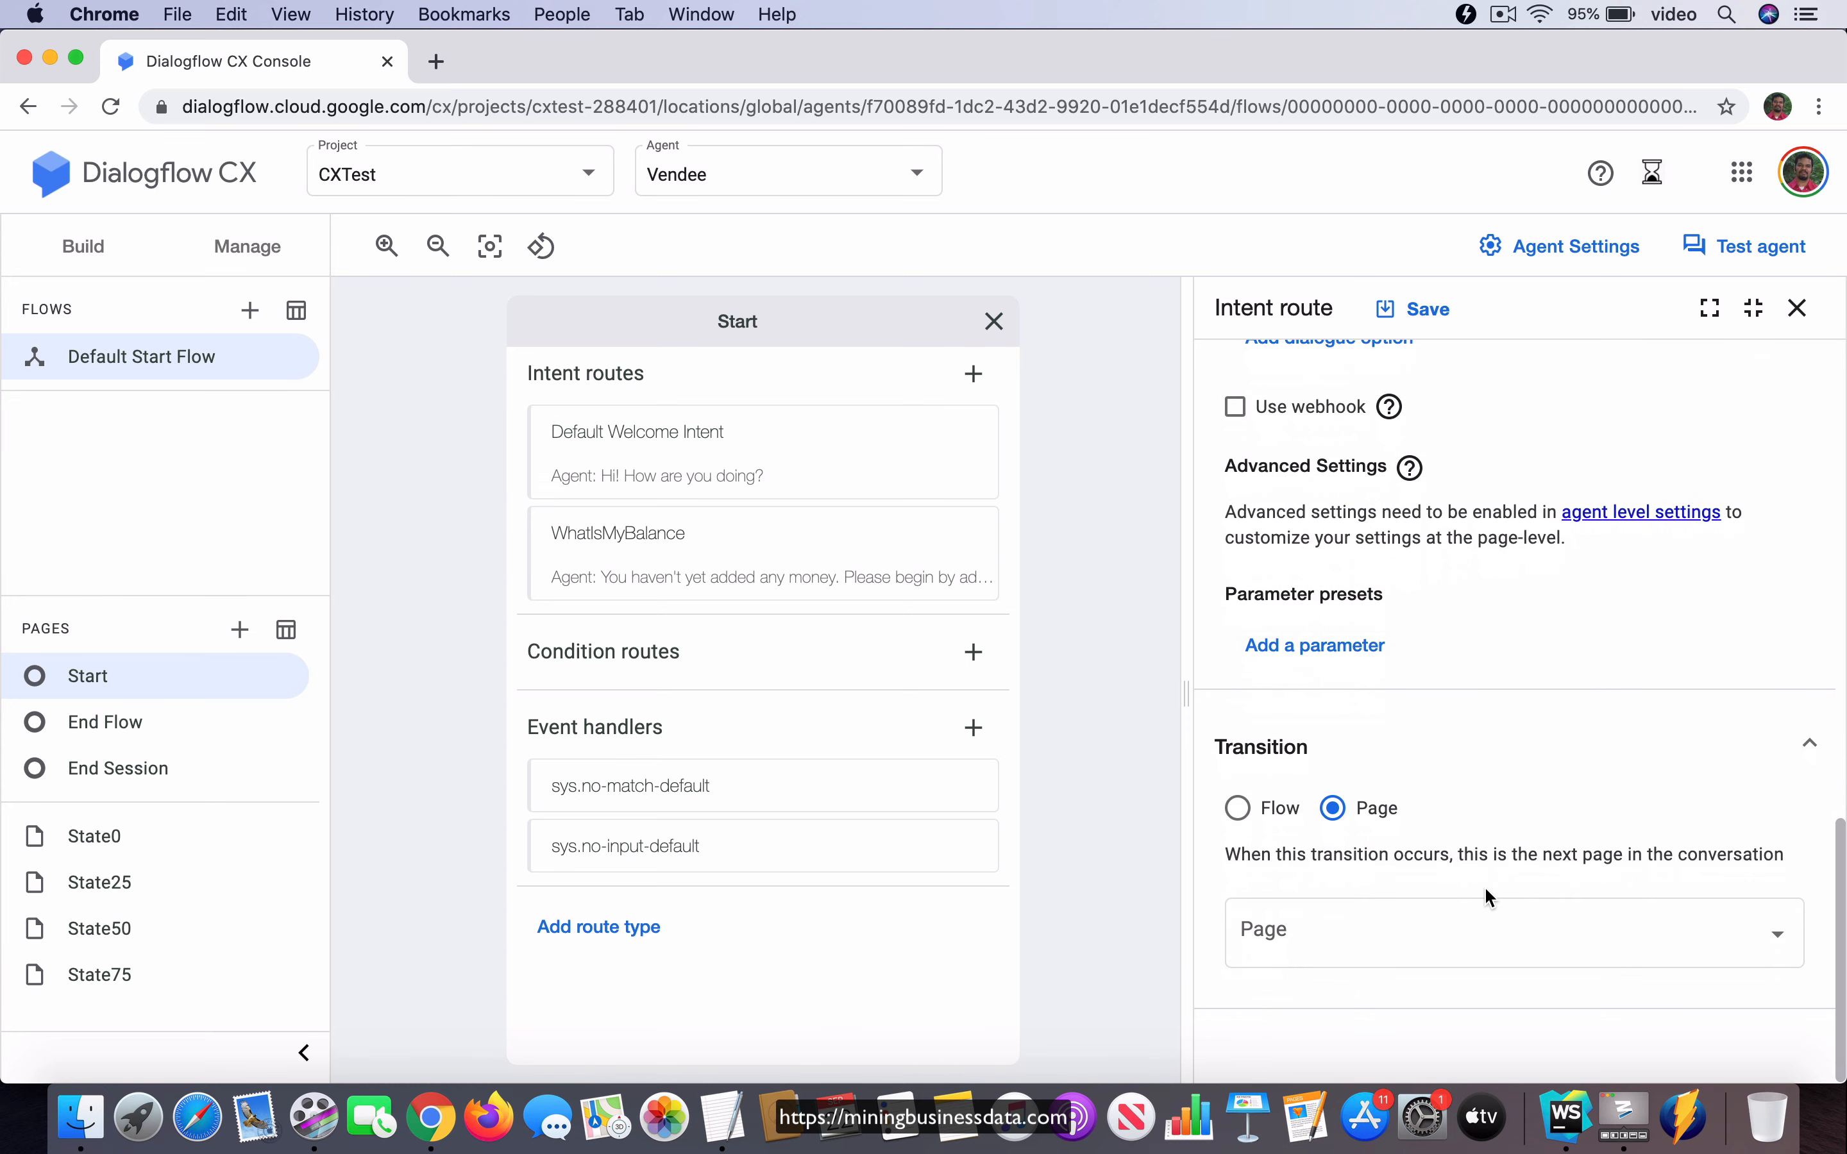
left_click(1773, 942)
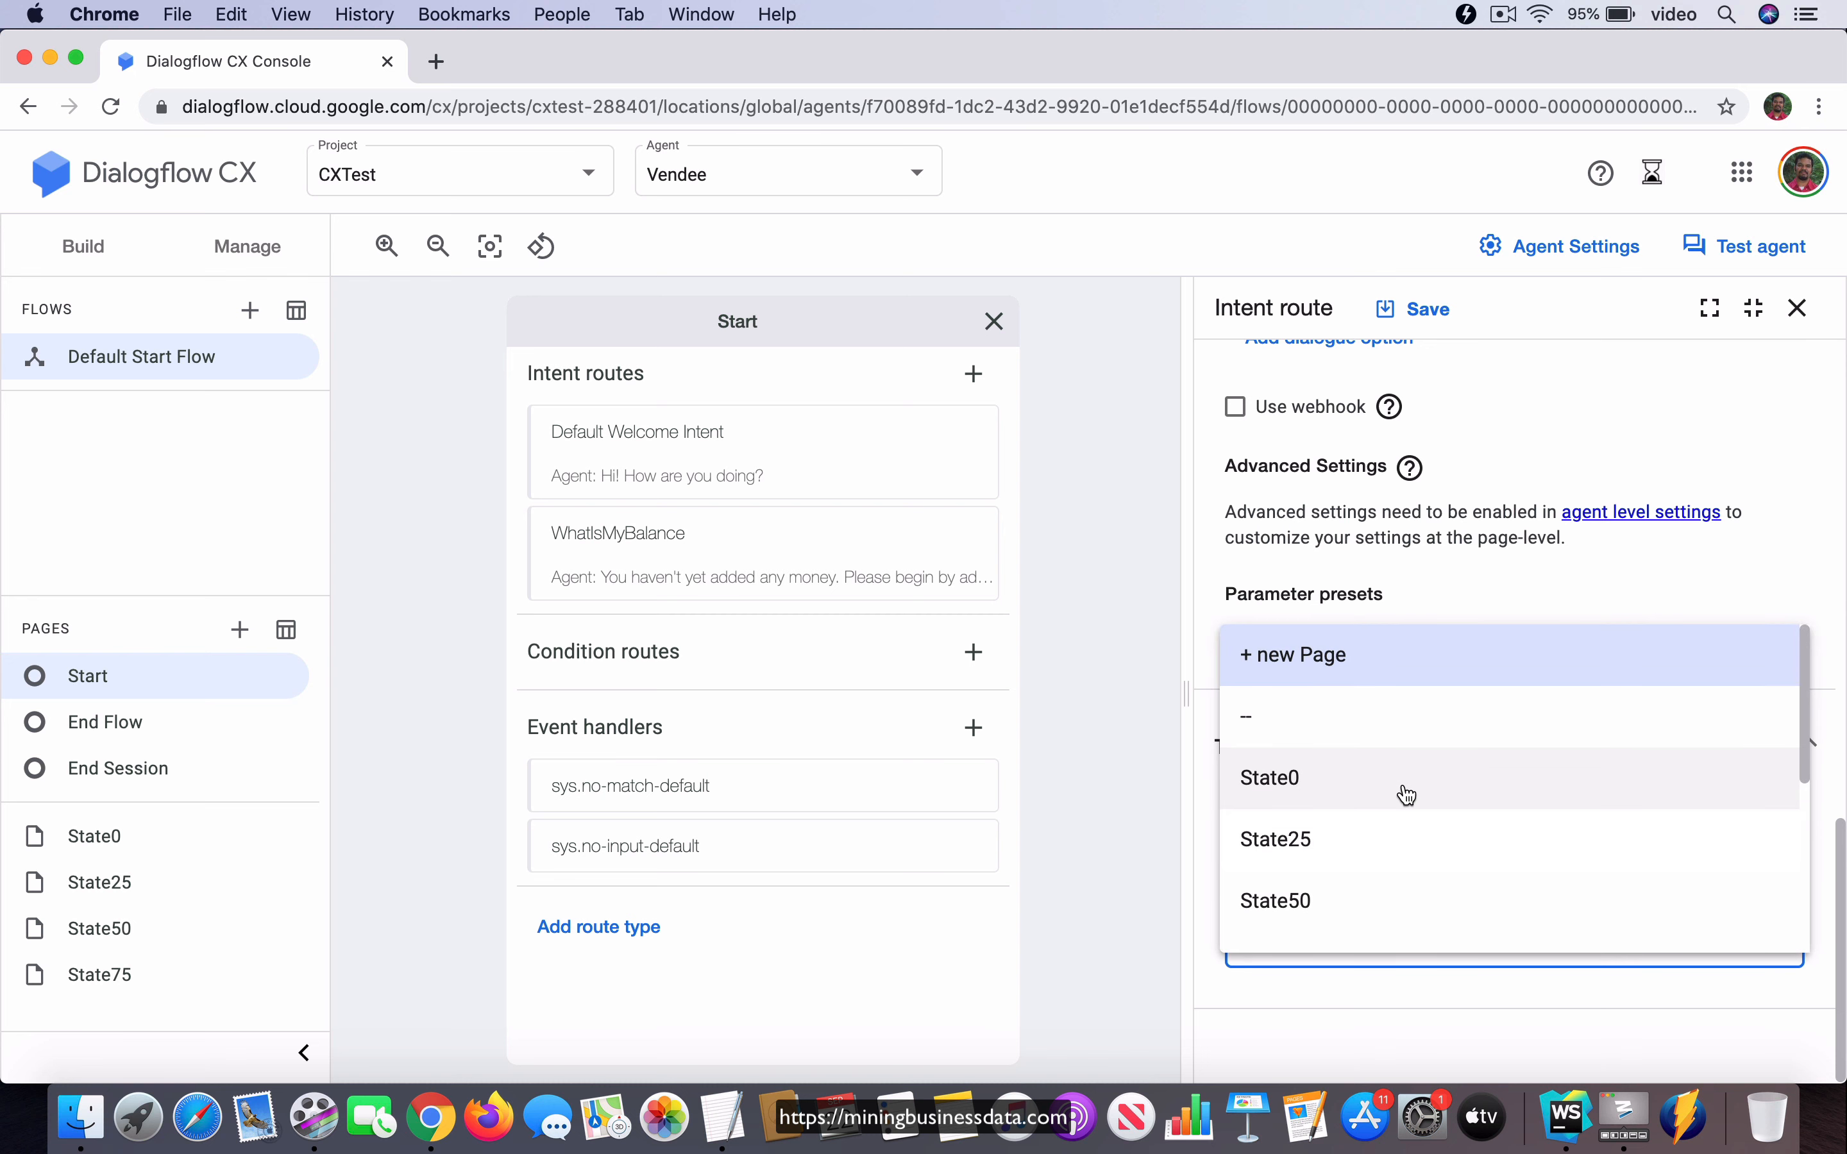
left_click(1326, 843)
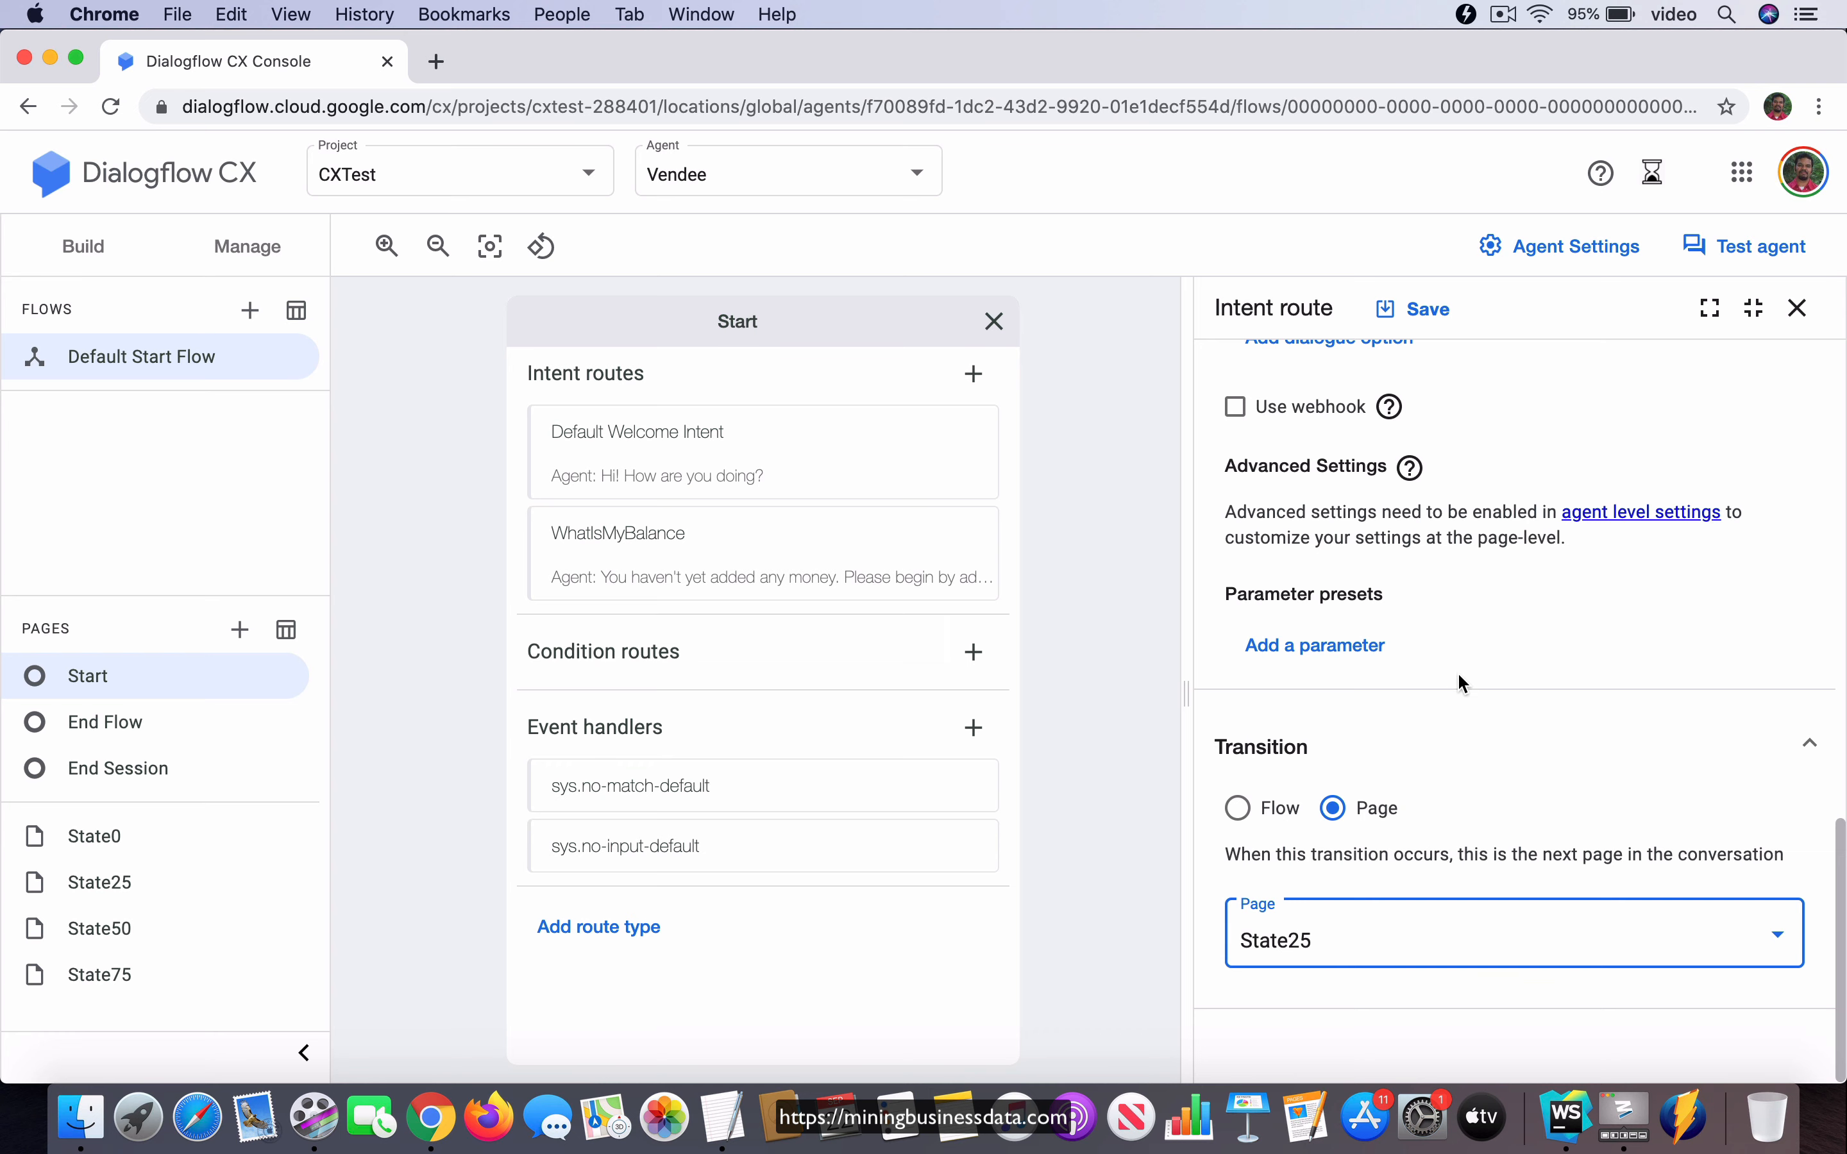
scroll(1457, 671, "up", 6)
scroll(1496, 958, "down", 3)
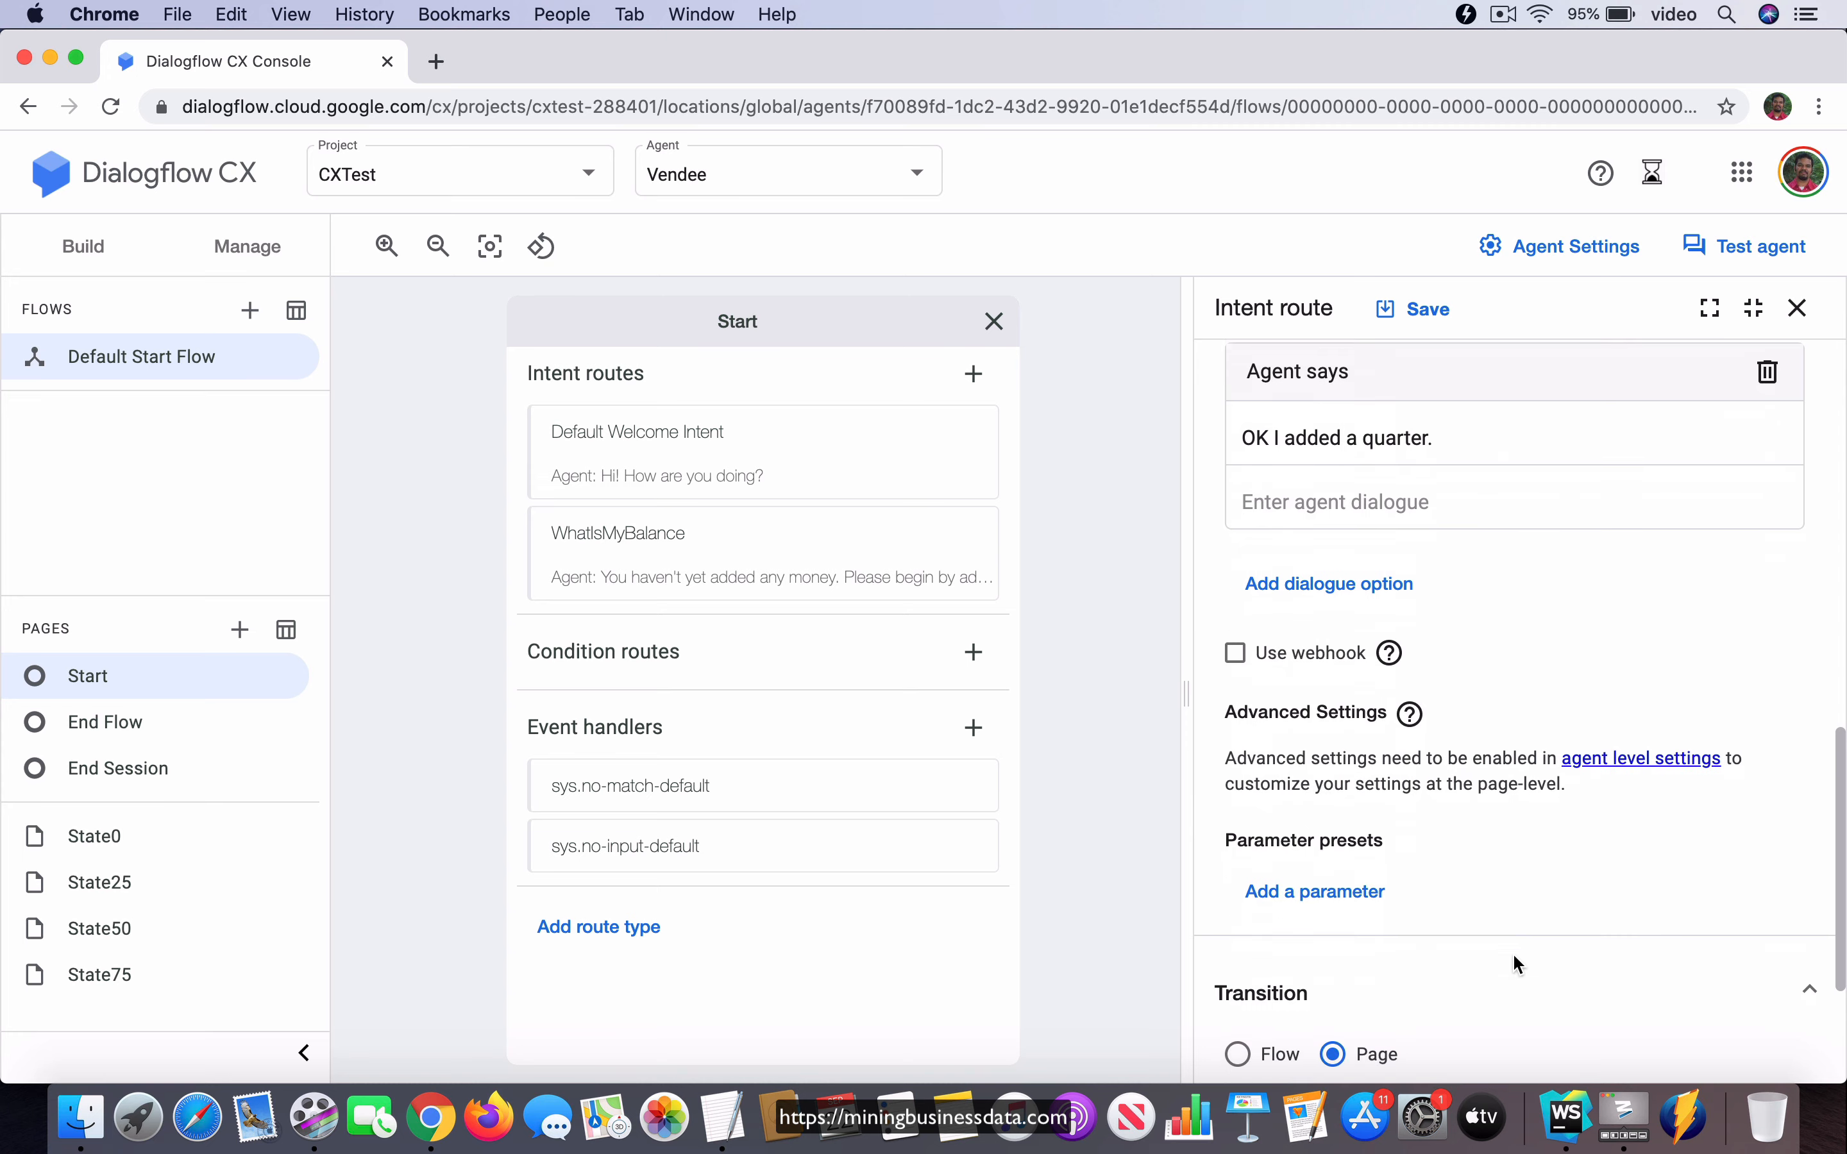
scroll(1542, 801, "up", 7)
scroll(1543, 805, "up", 7)
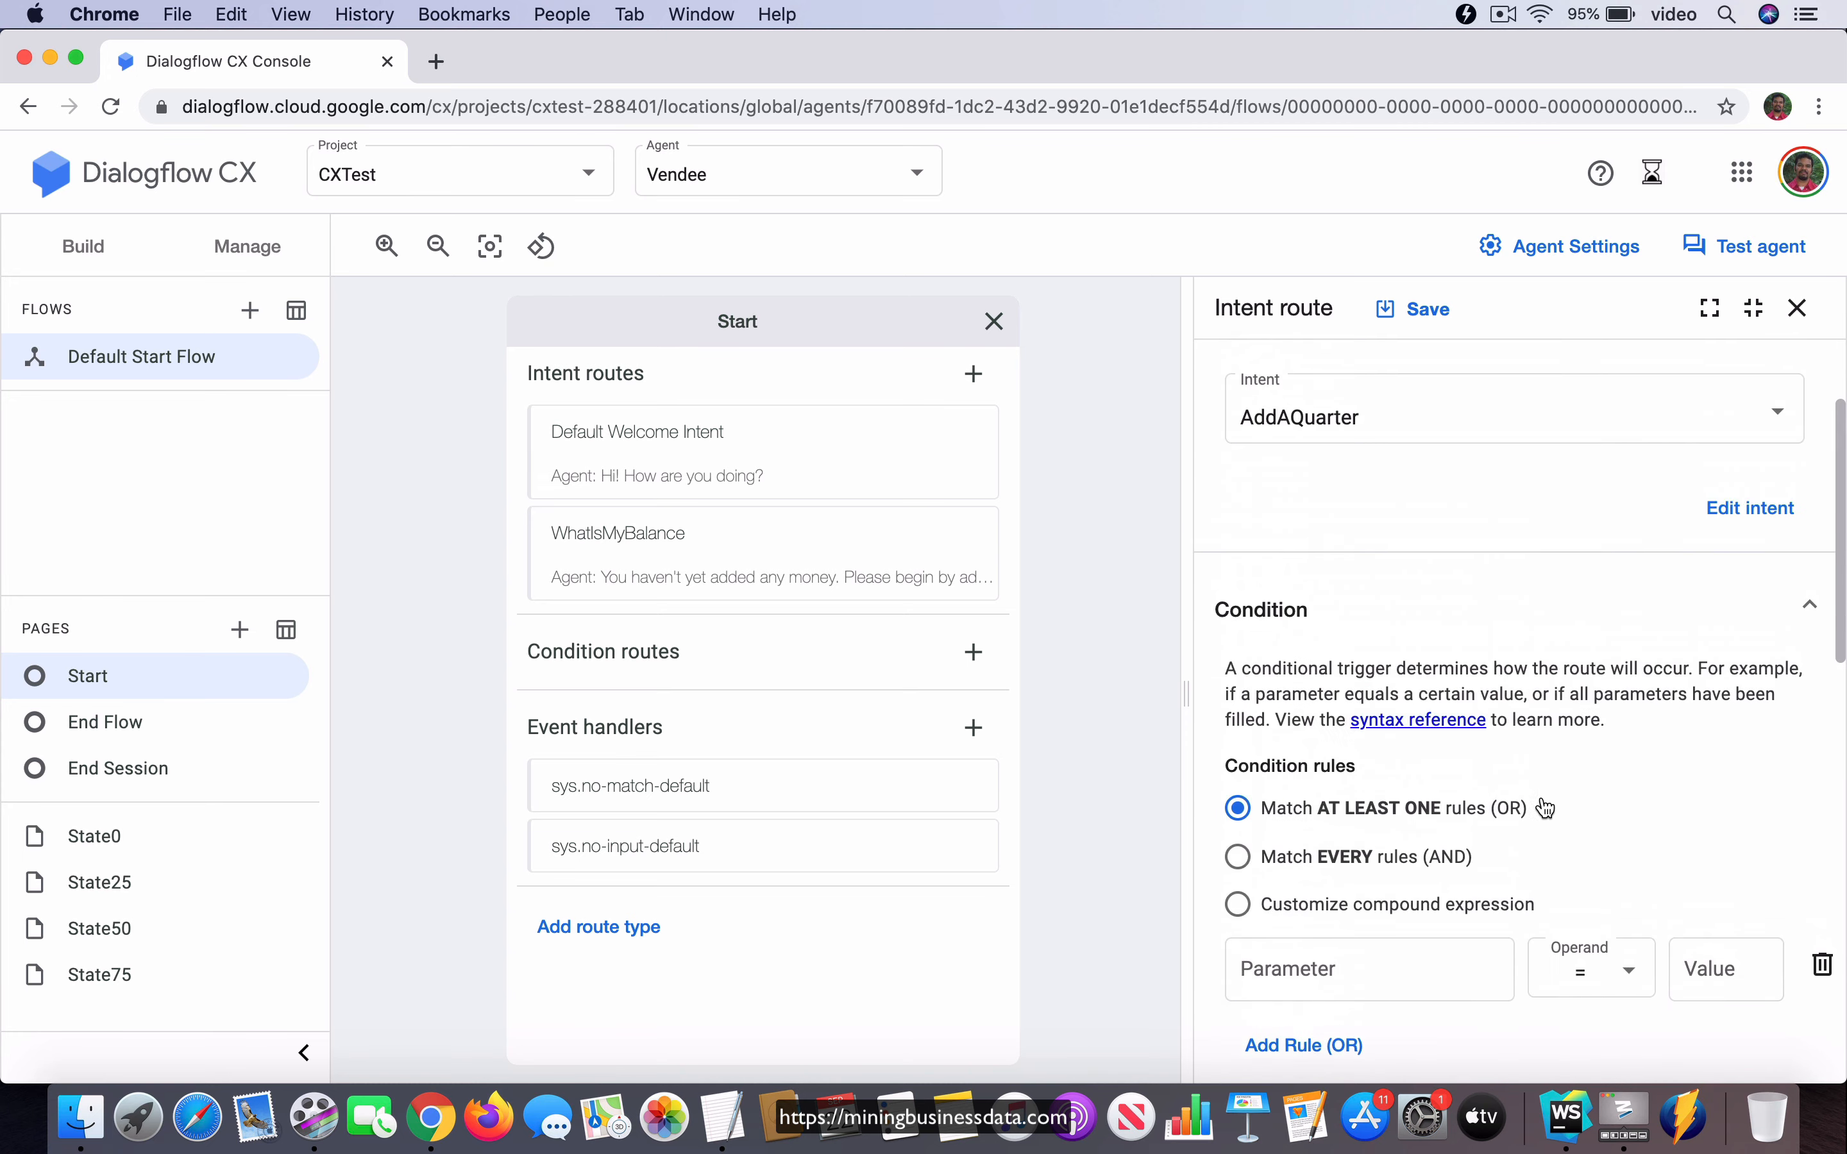
left_click(1443, 313)
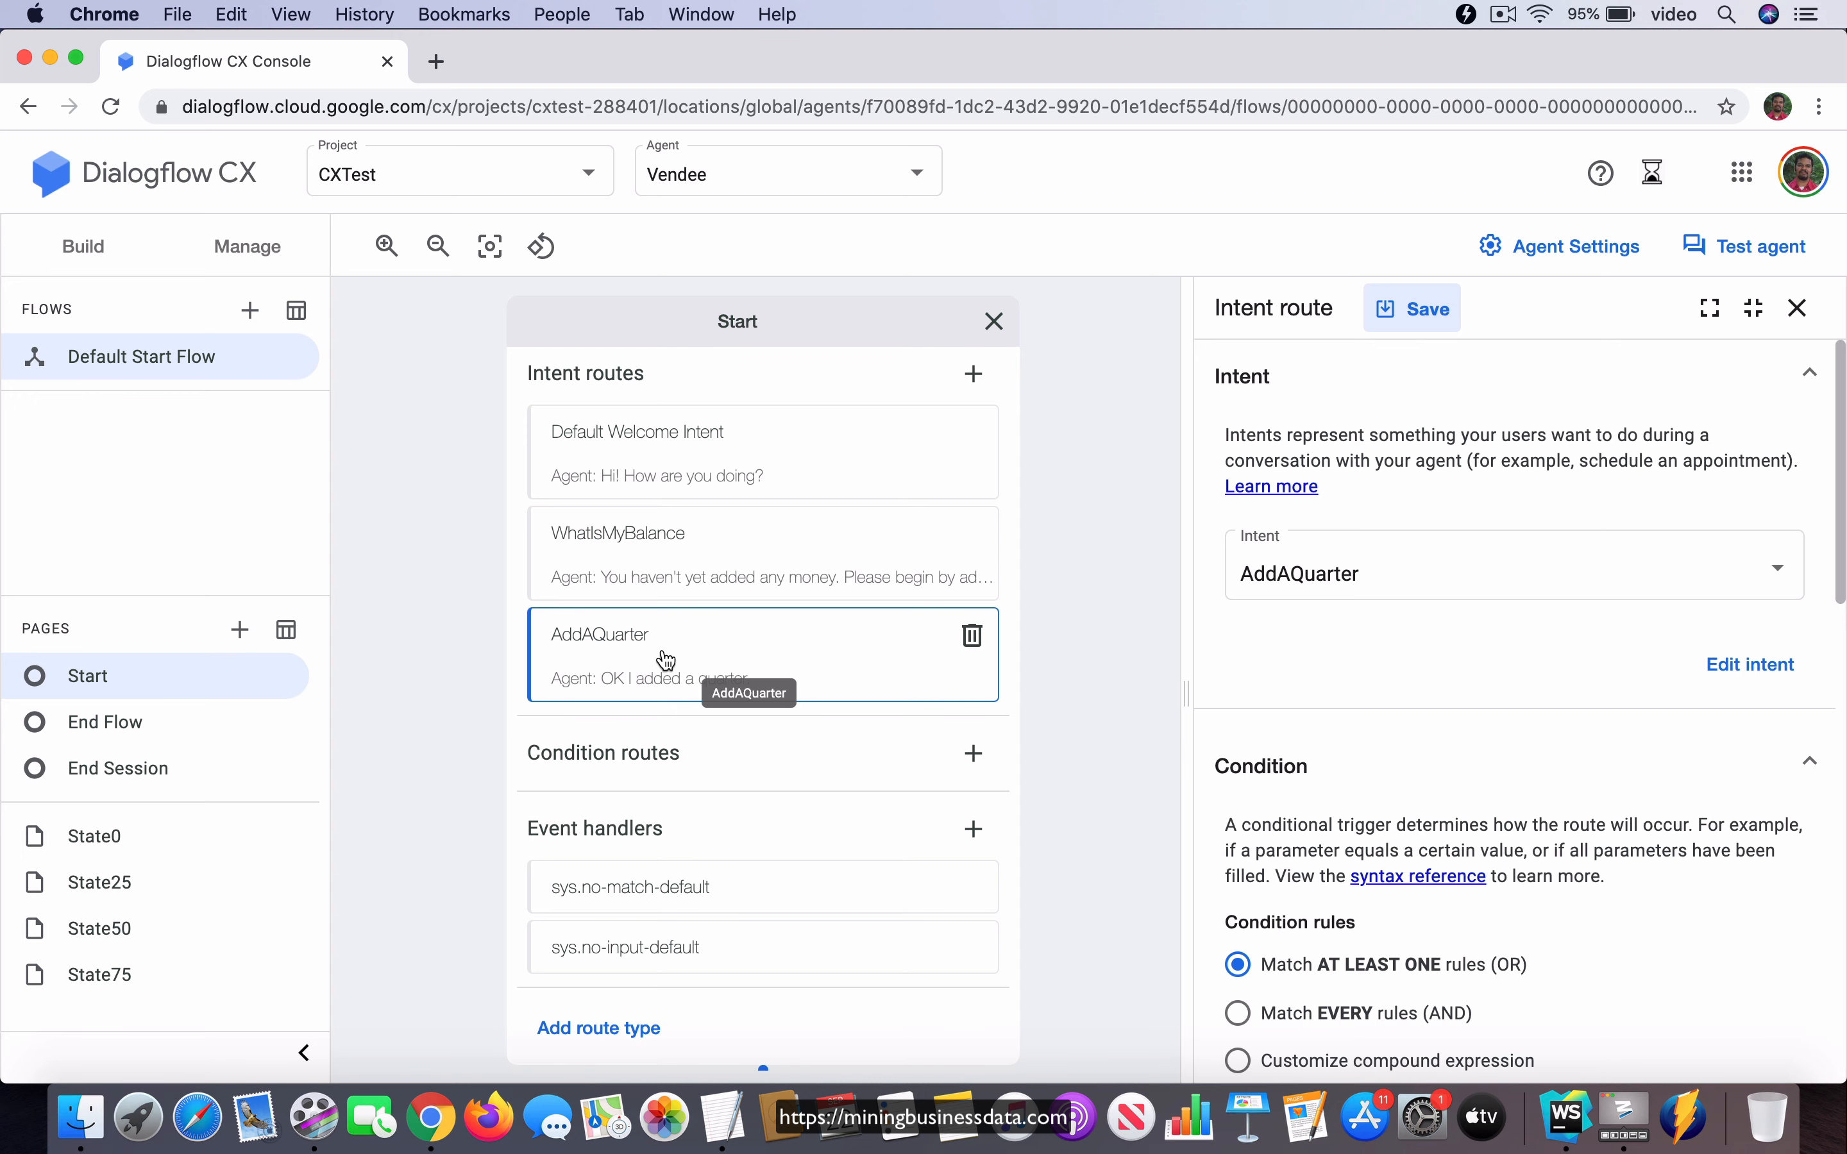
- Set the State25 page's entry dialogue to "You have entered state25." and save it
scroll(1410, 642, "down", 1)
scroll(1410, 646, "down", 2)
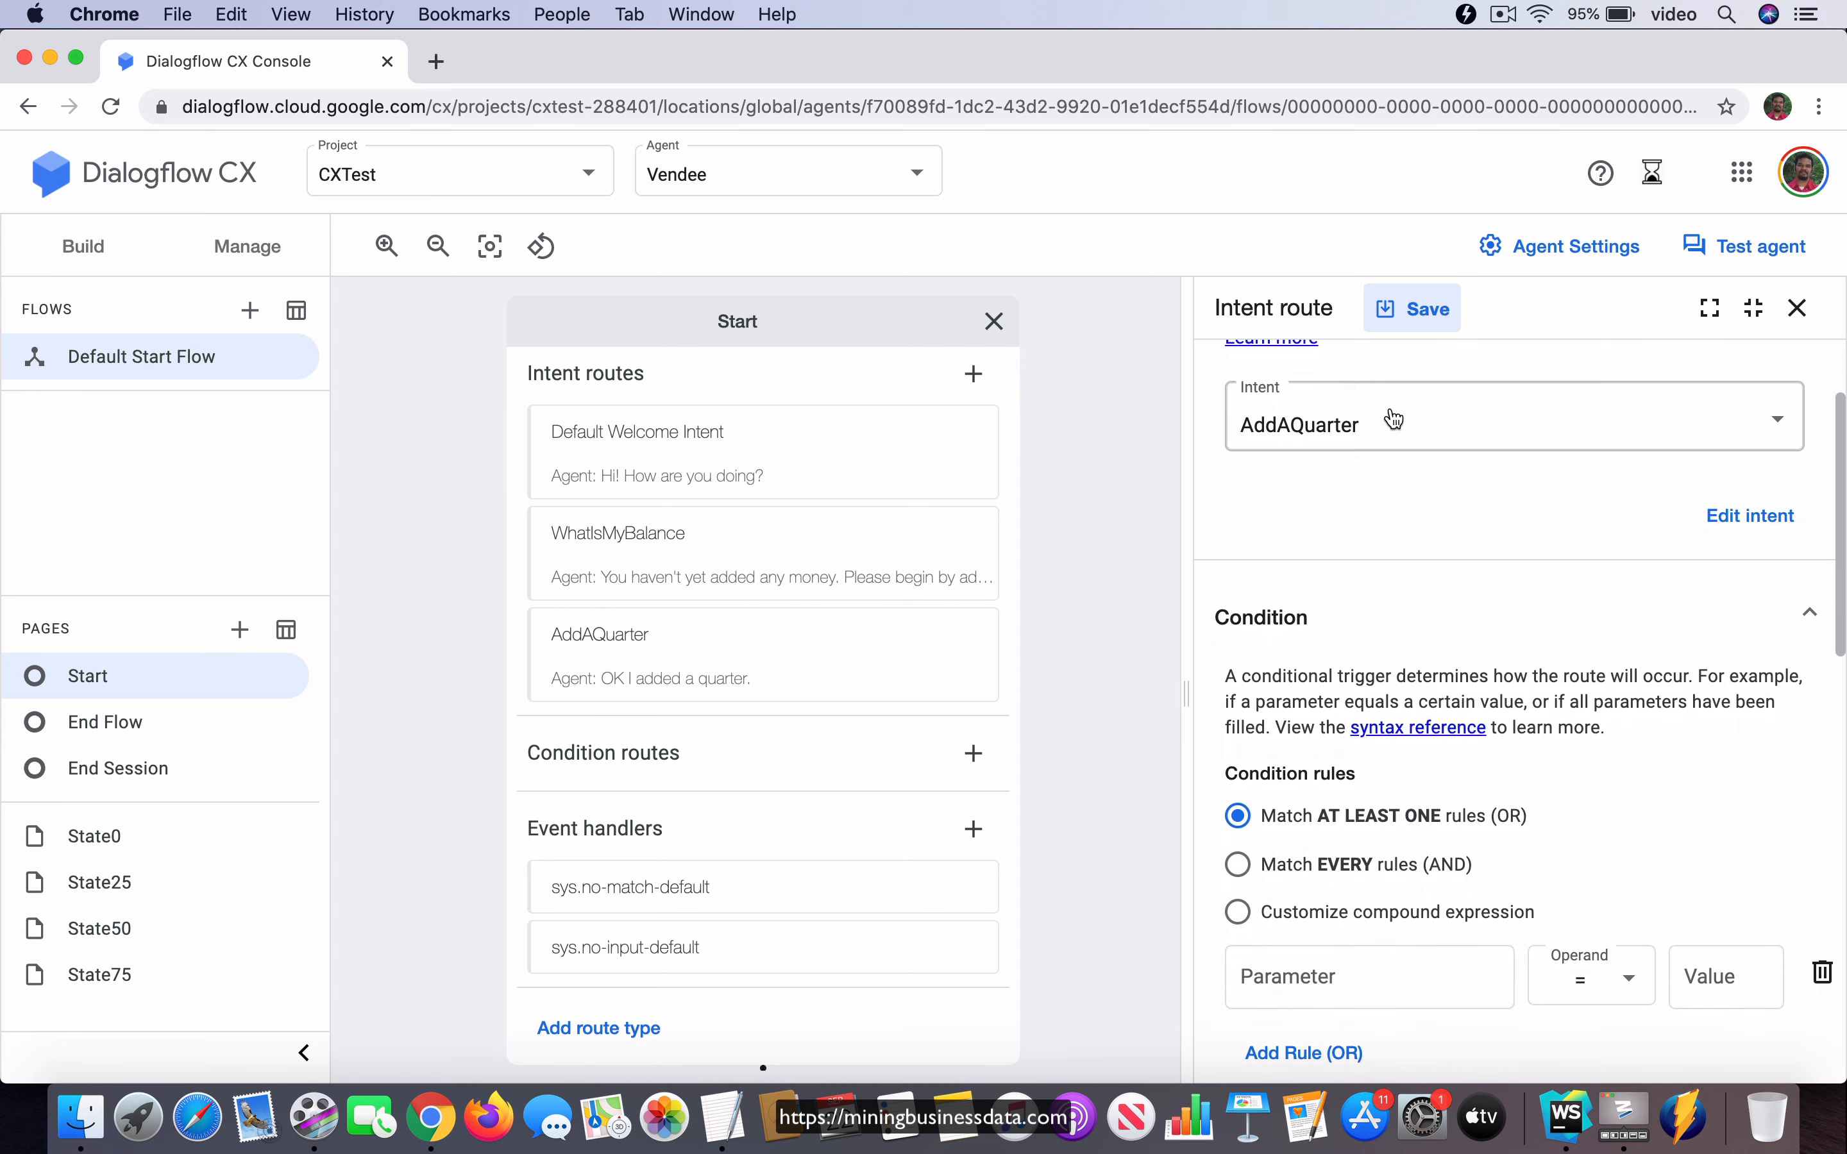
scroll(1521, 878, "down", 5)
scroll(1522, 878, "down", 10)
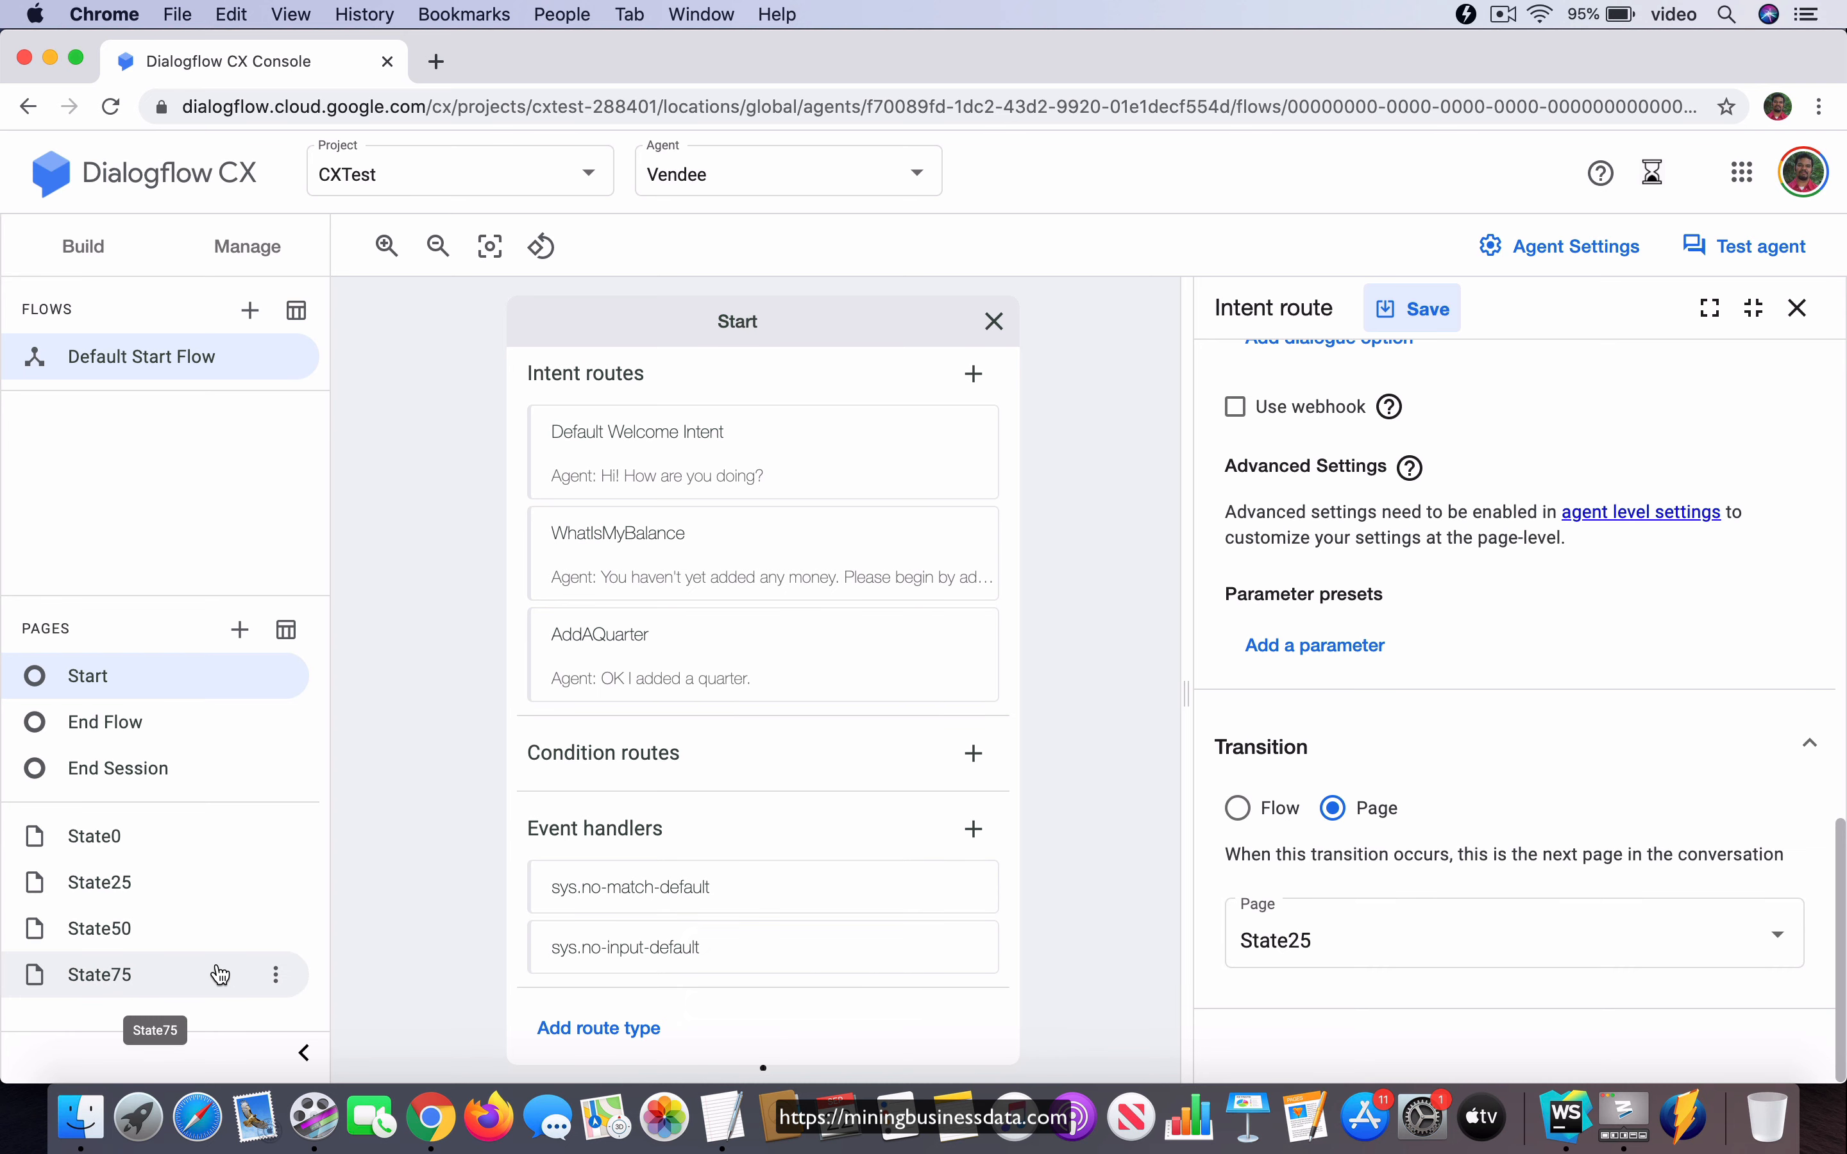
left_click(120, 885)
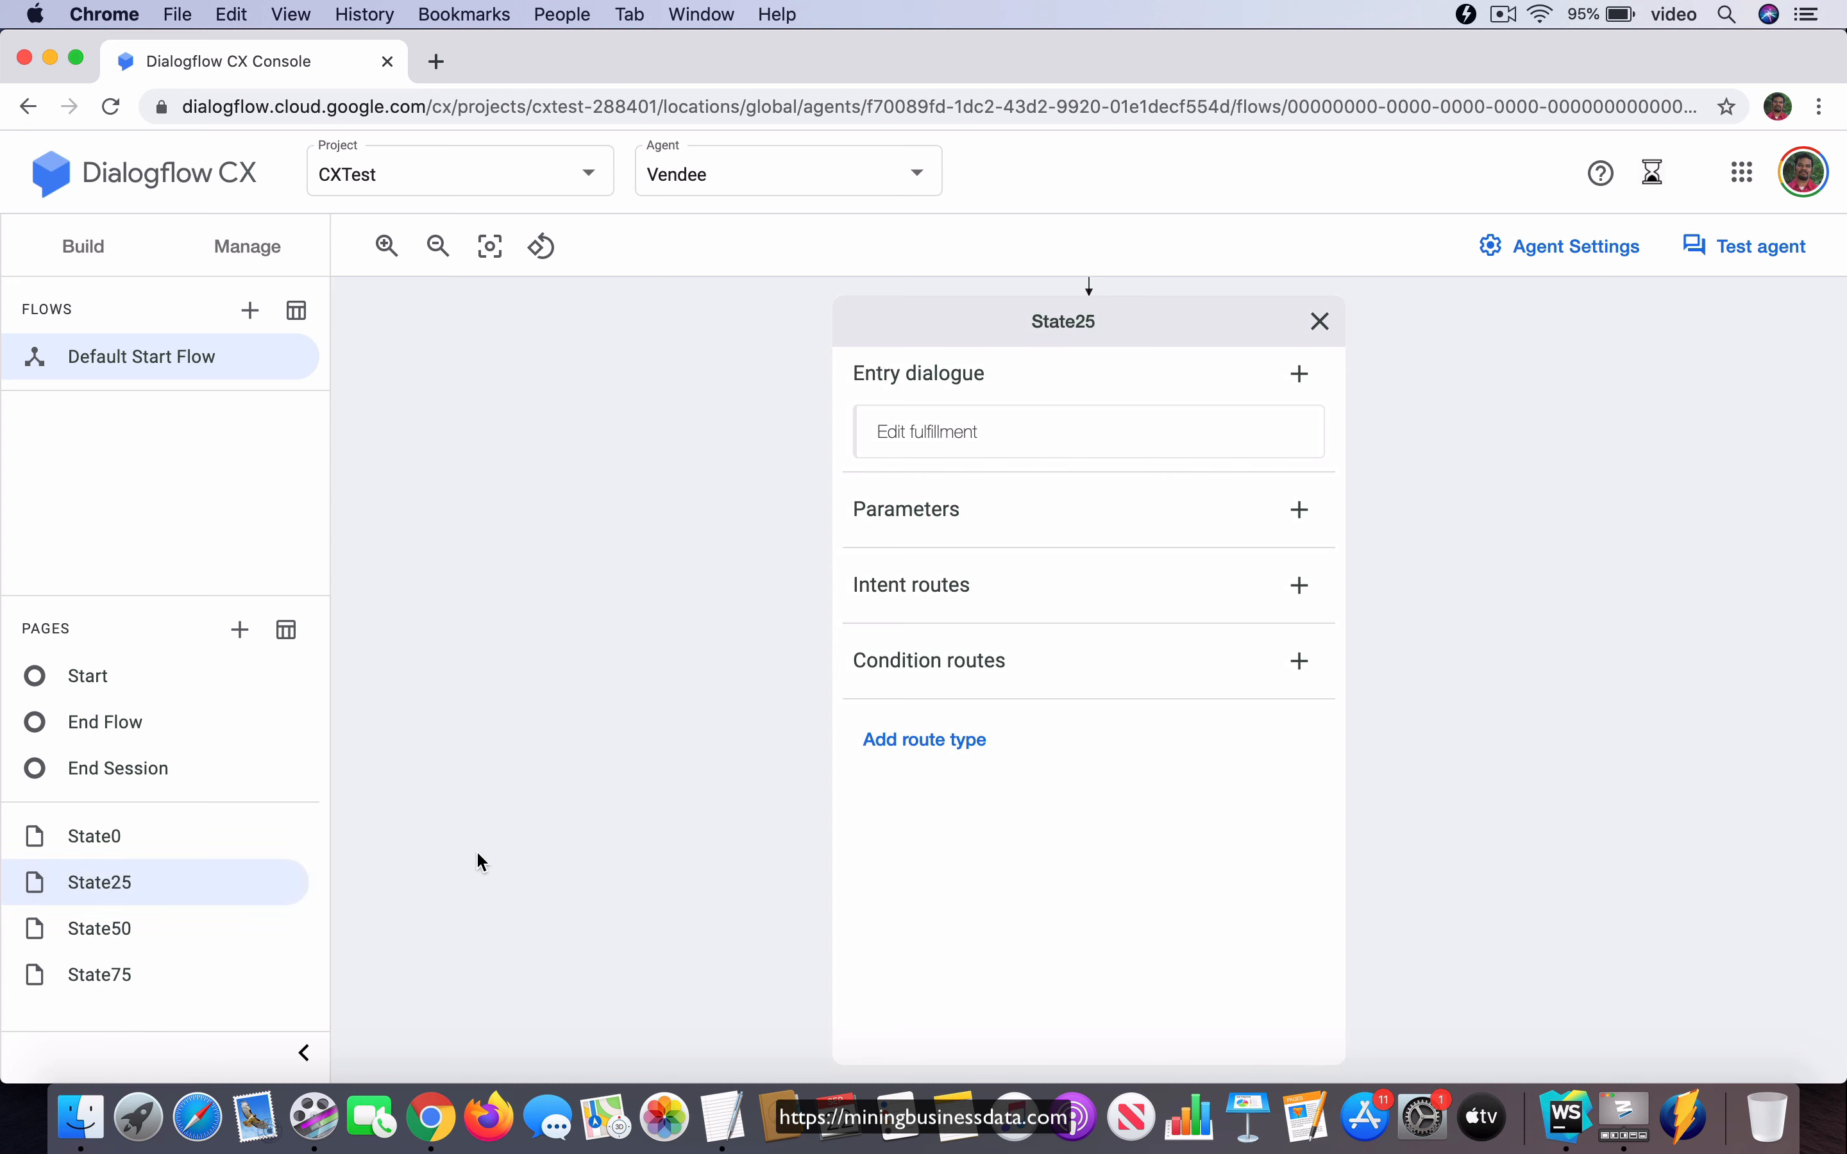
left_click(985, 443)
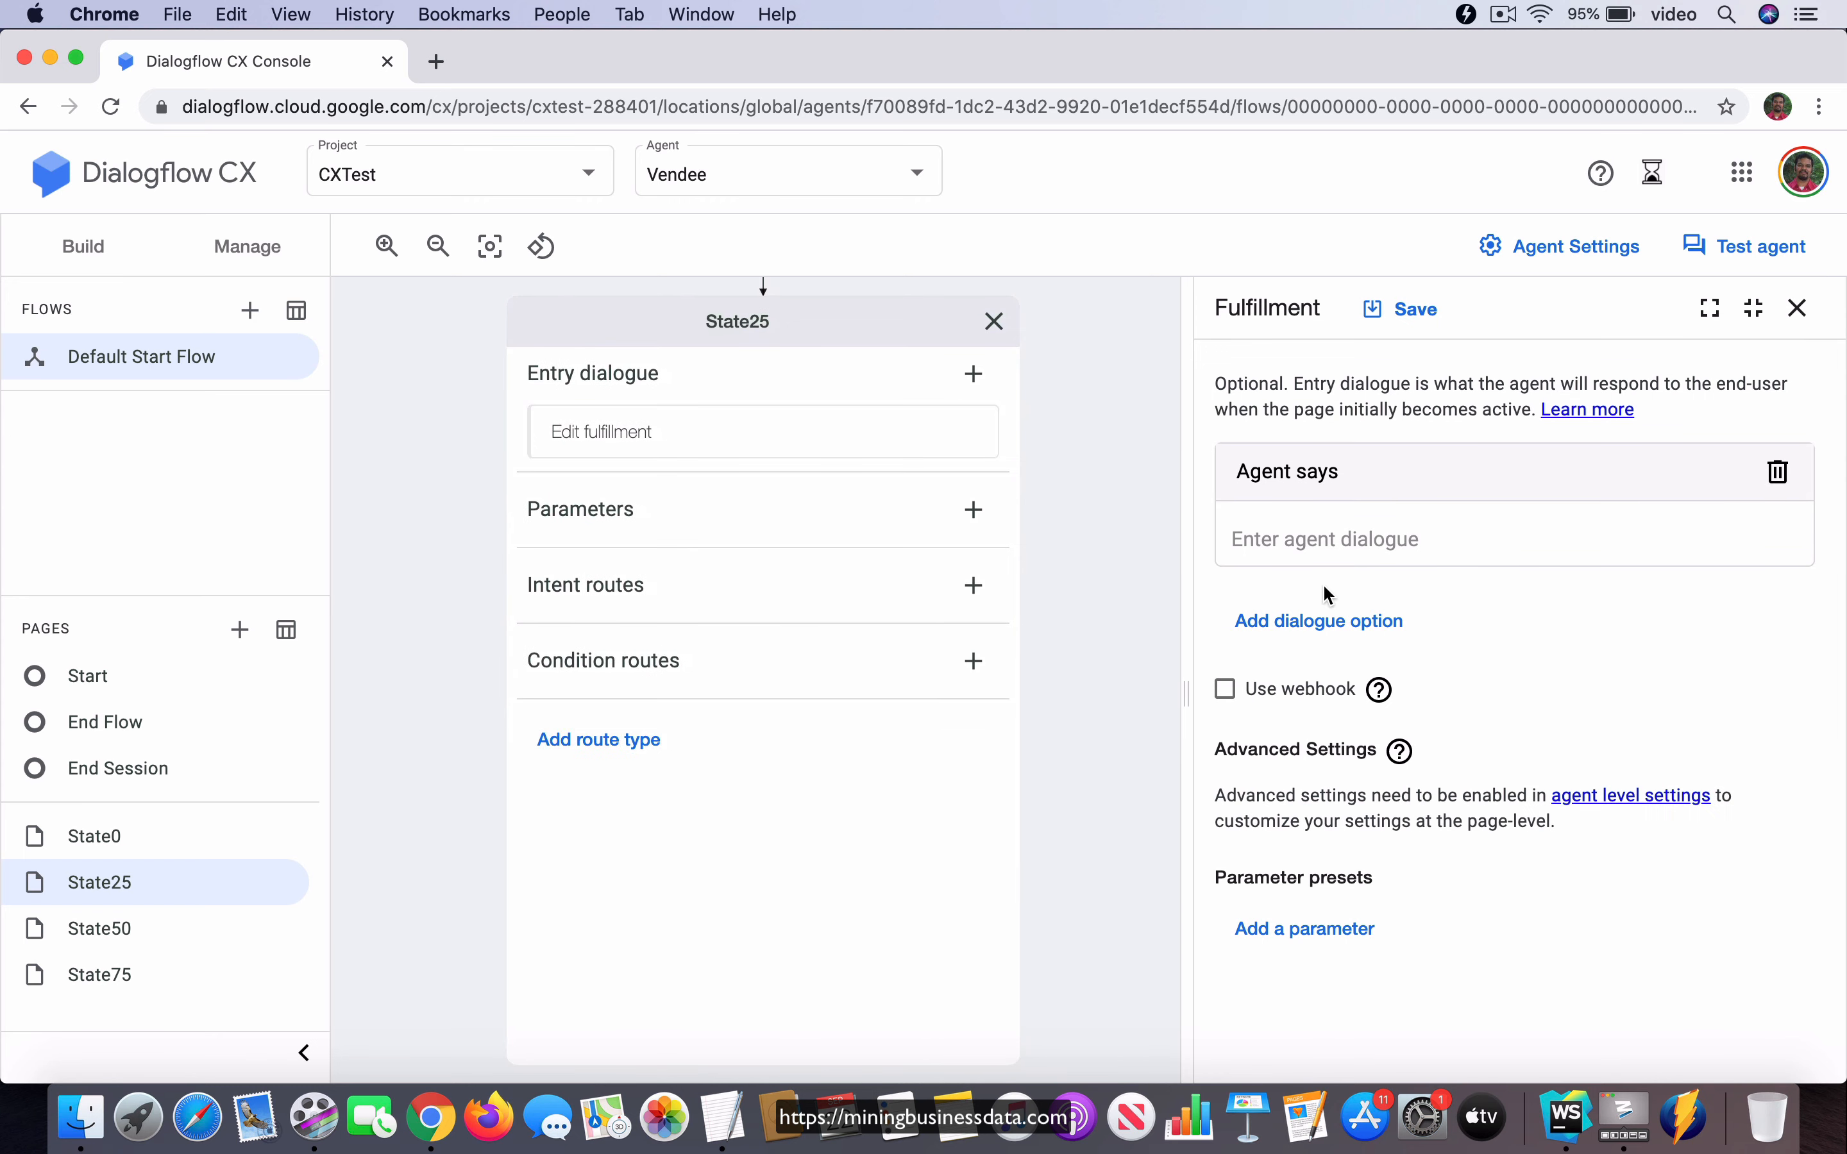
left_click(1341, 534)
type("Y")
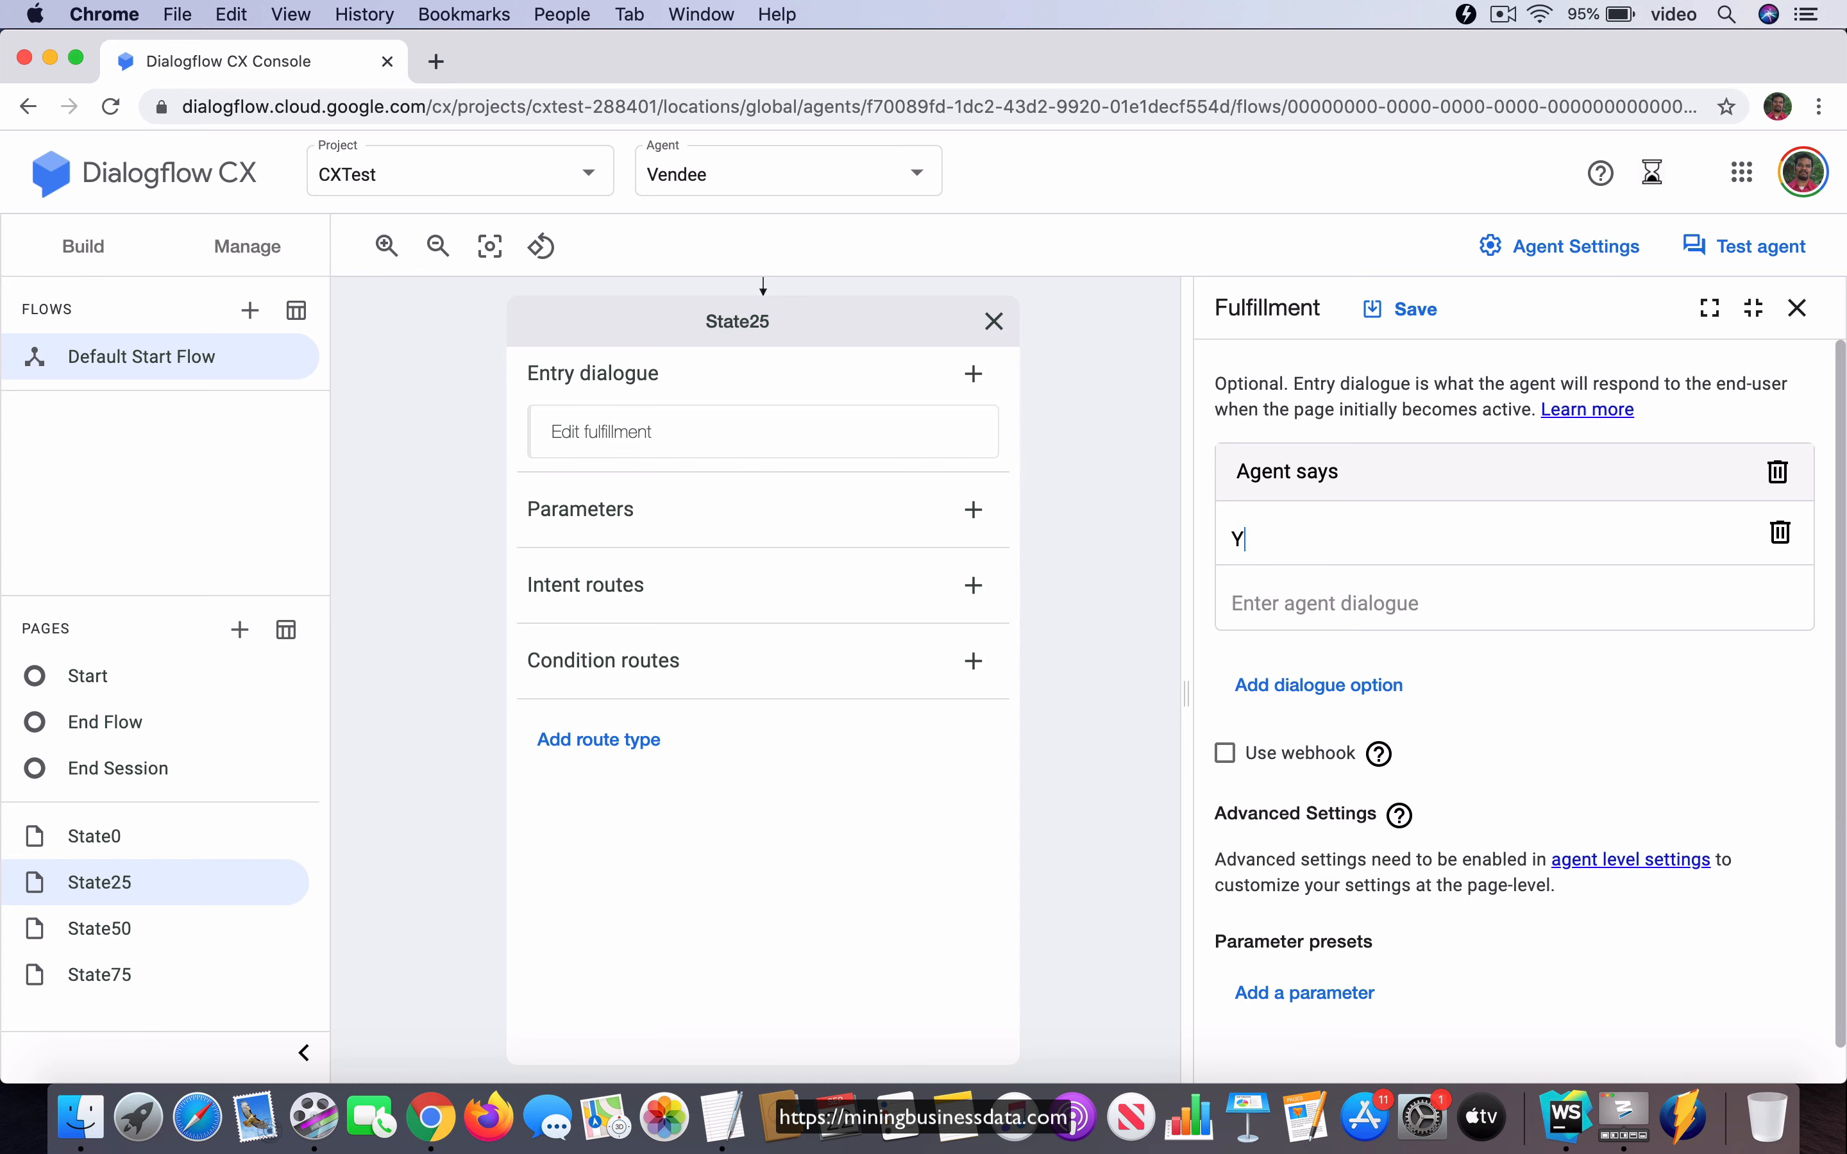
type("ou have entered stat")
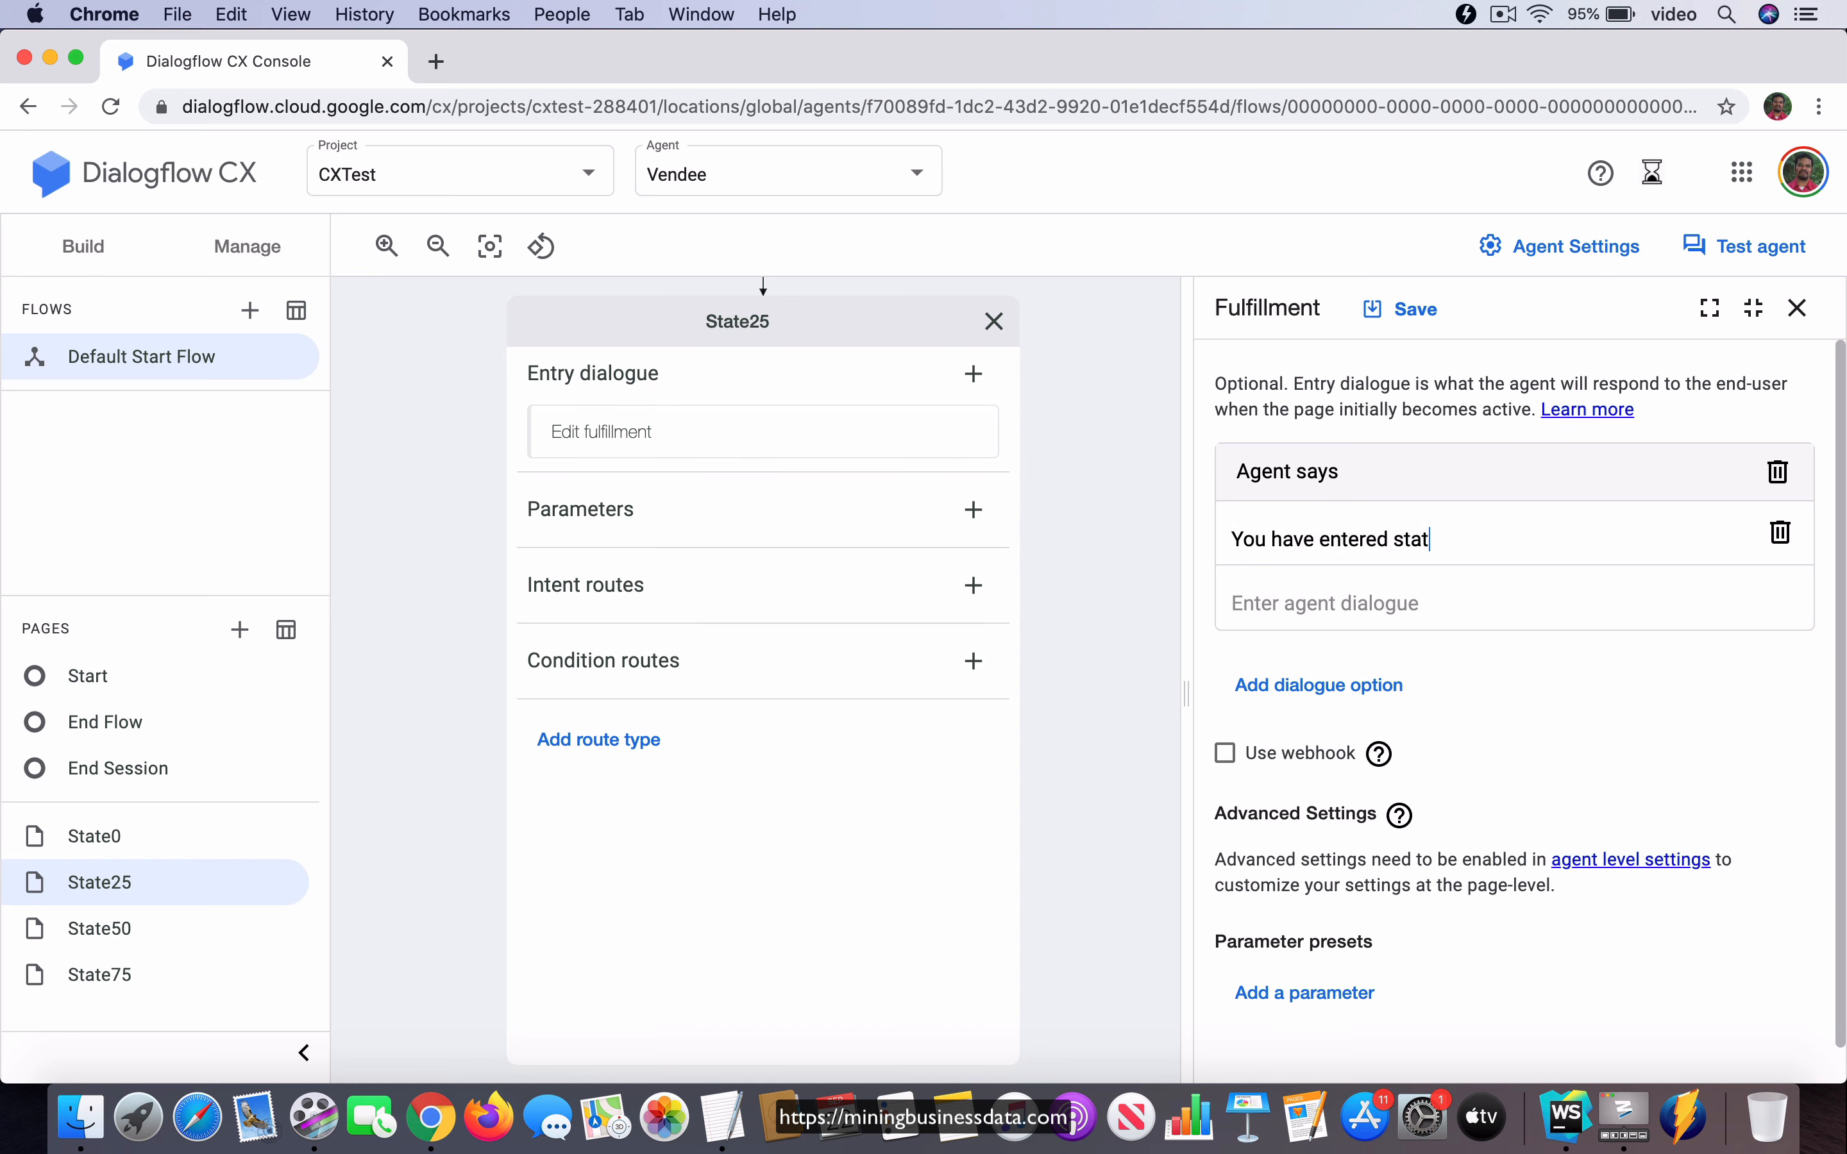
type("e 25.")
left_click(1417, 311)
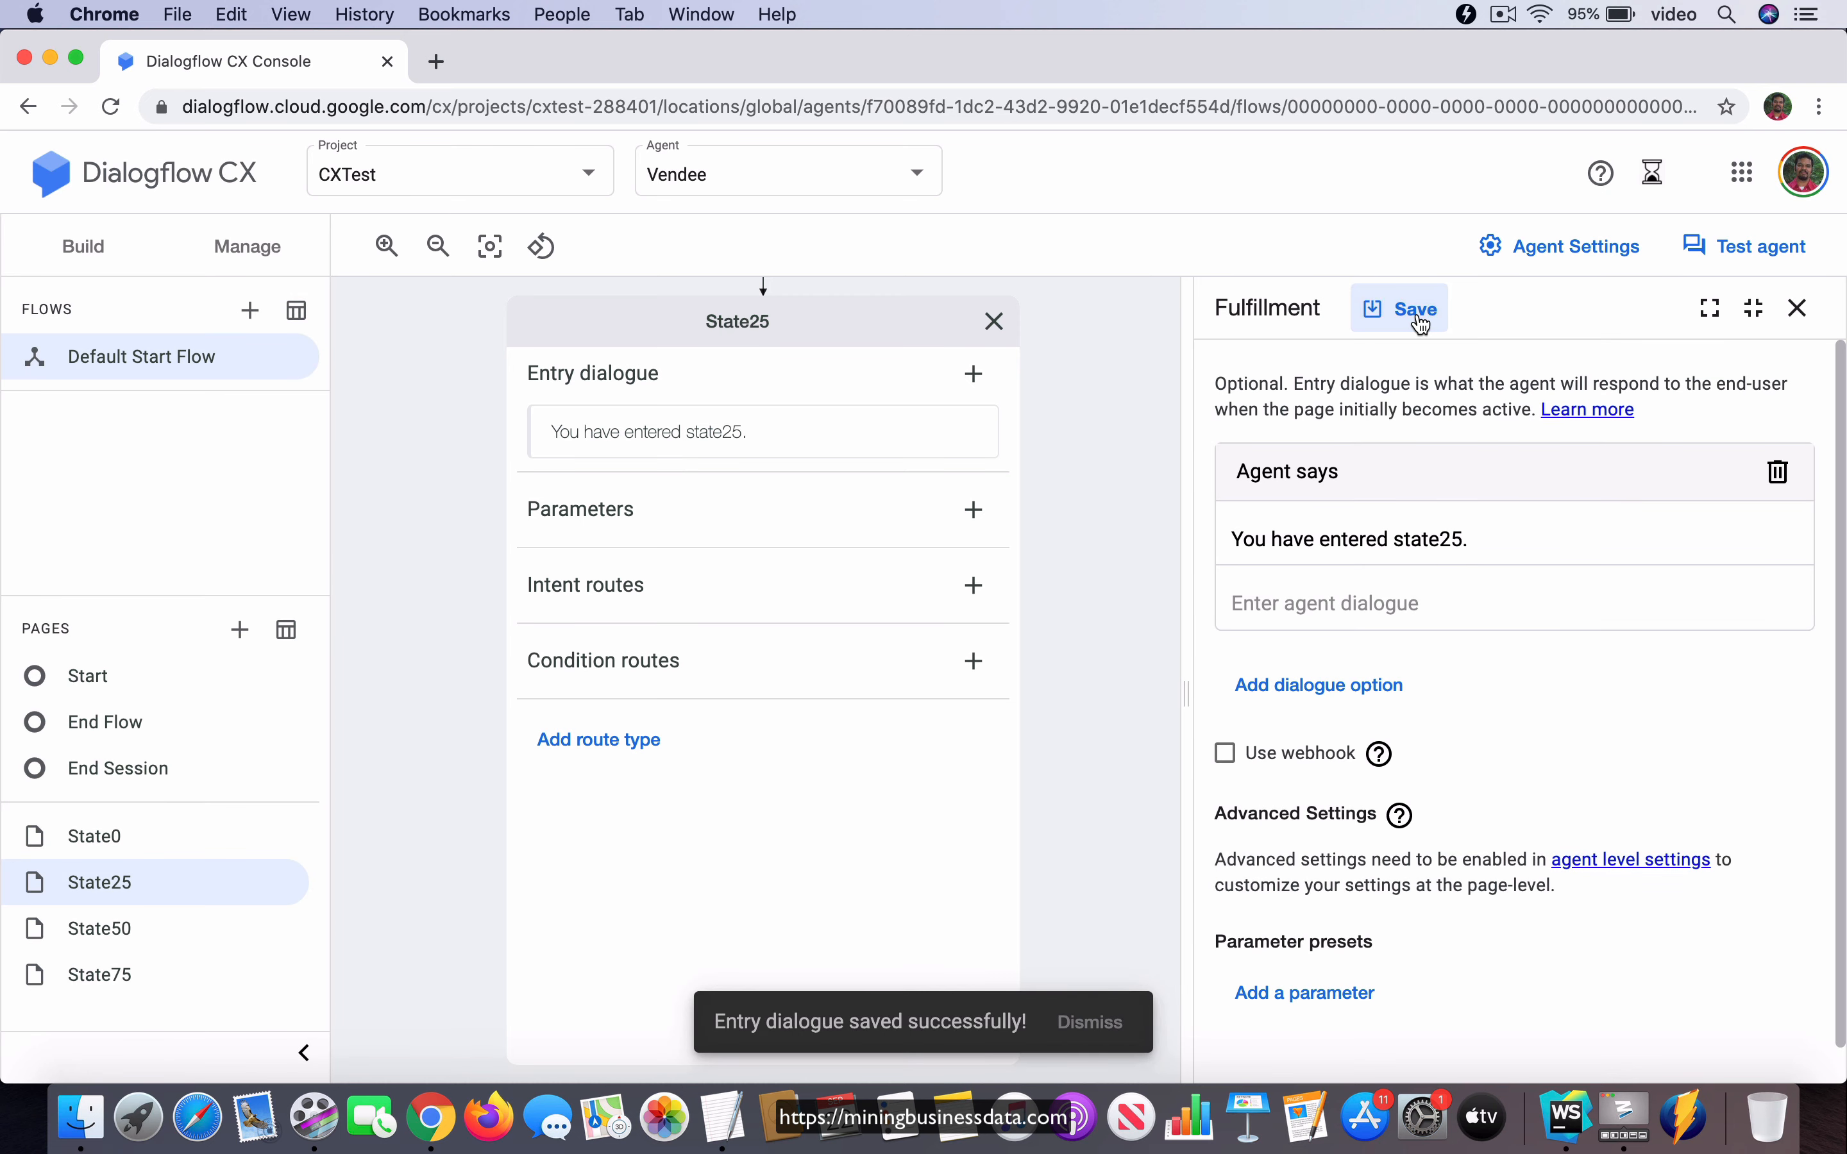